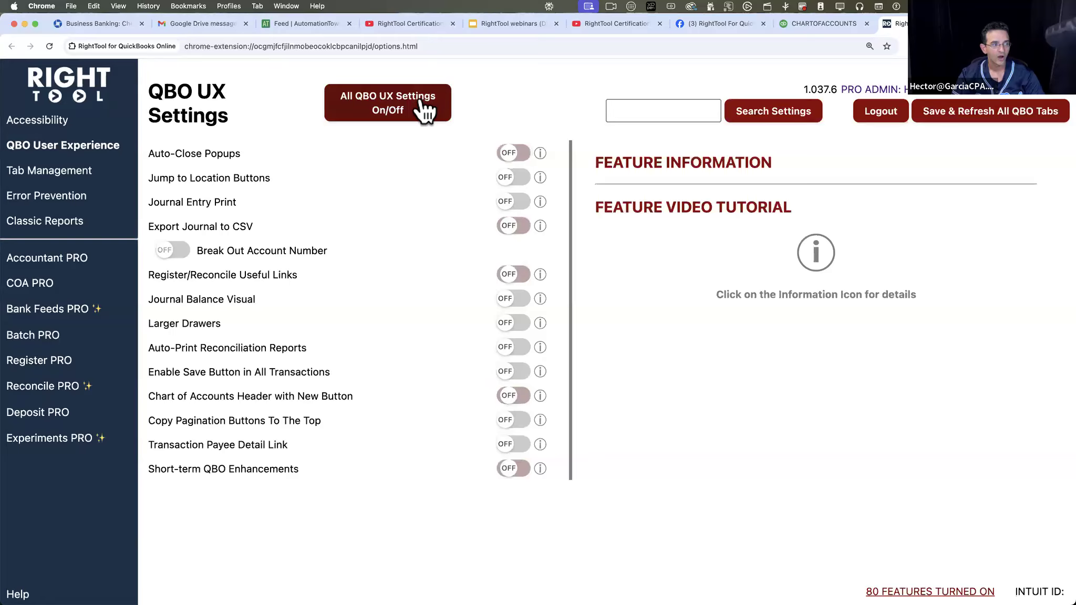
# Enable the QBO UX settings except Journal Entry Print, Export Journal to CSV, Auto-Print Reconciliation Reports and Enable Save Button in All Transactions
pyautogui.click(511, 227)
pyautogui.click(515, 204)
pyautogui.click(509, 372)
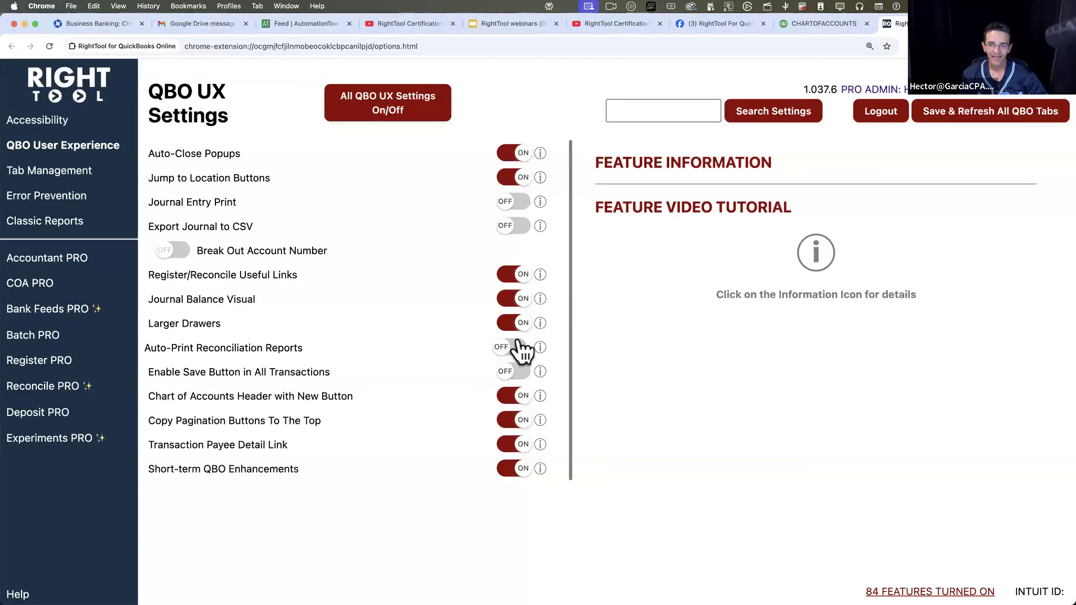
# Log out of the RightTool extension and open the righttoolpro.com website
pyautogui.click(887, 112)
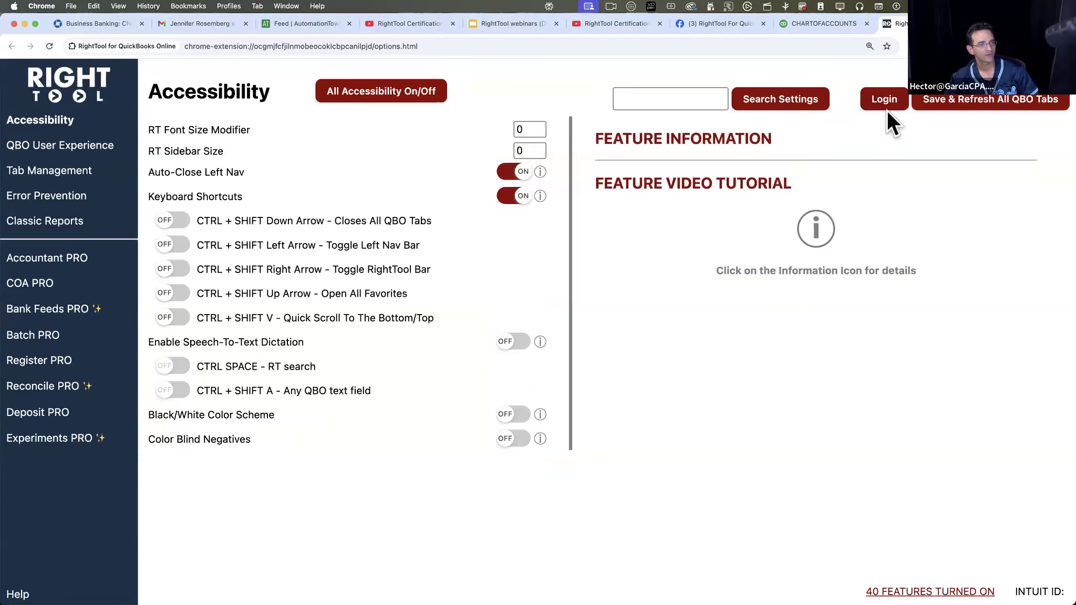
pyautogui.click(697, 49)
pyautogui.write('rihg')
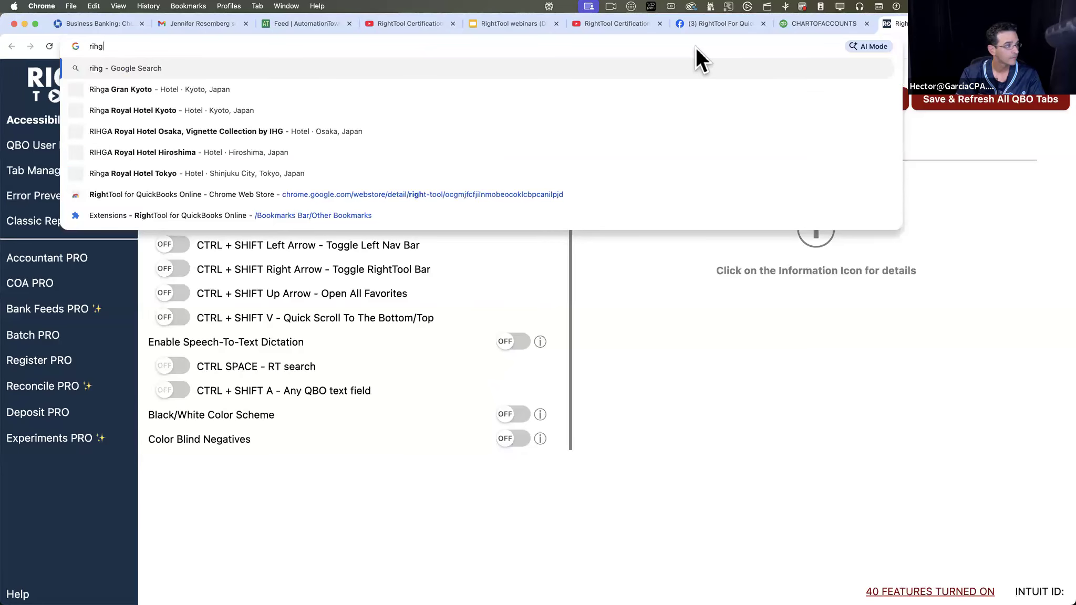
pyautogui.press('BackSpace')
pyautogui.press('BackSpace')
pyautogui.press('Return')
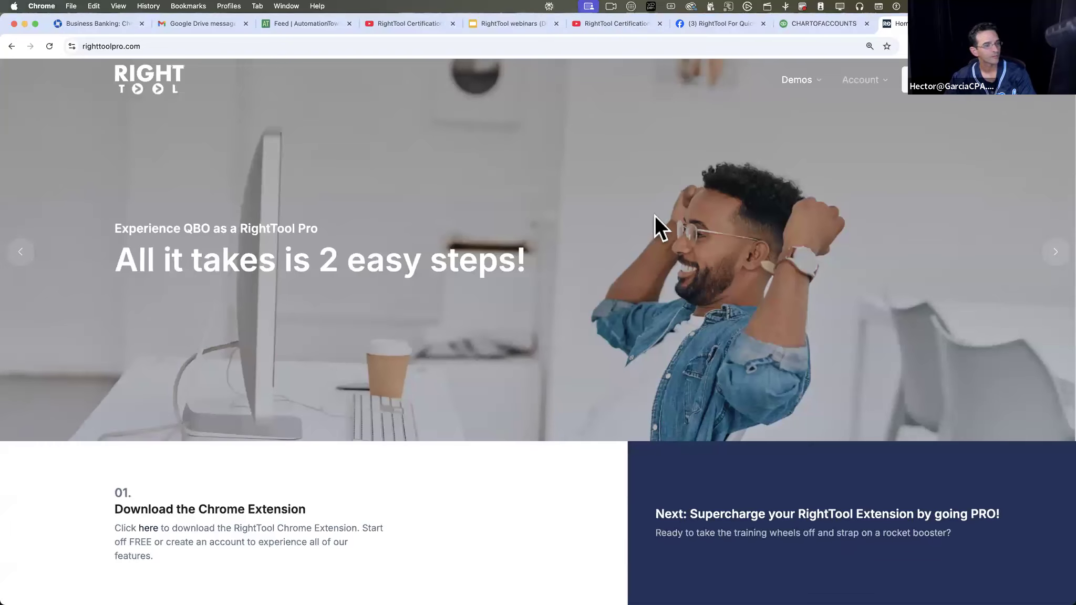
# Open the new account registration and choose the RightTool FREE plan
pyautogui.moveTo(861, 85)
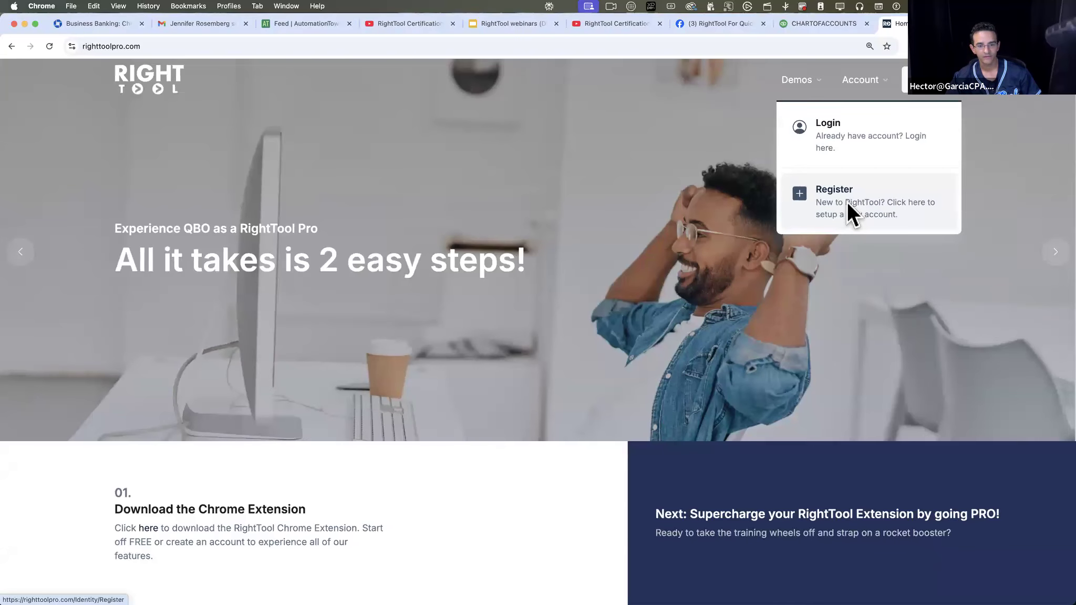
pyautogui.click(848, 202)
pyautogui.scroll(-3, 252, 205)
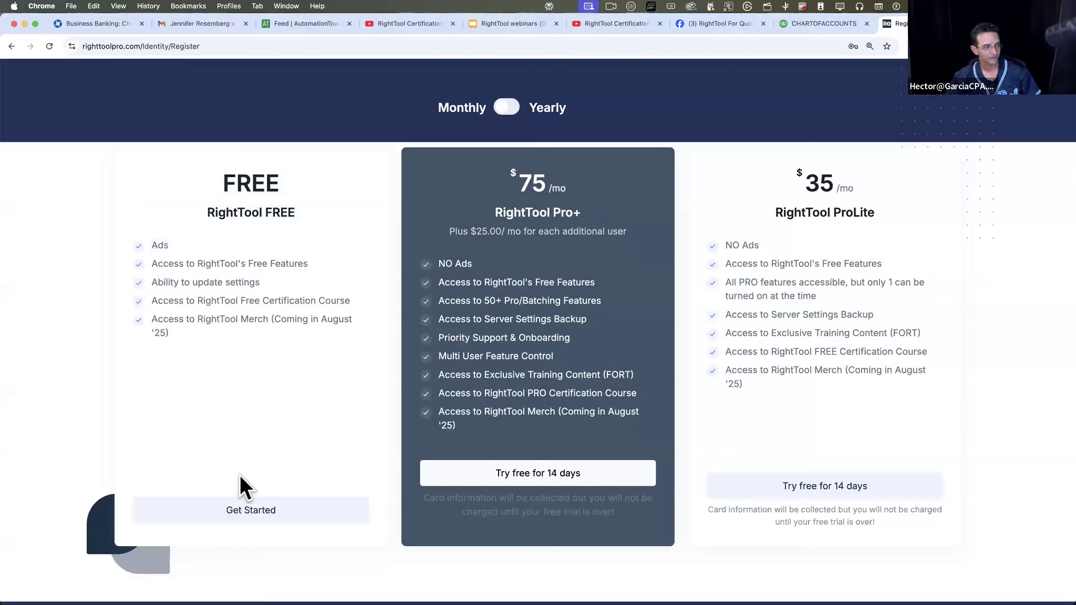
pyautogui.click(246, 512)
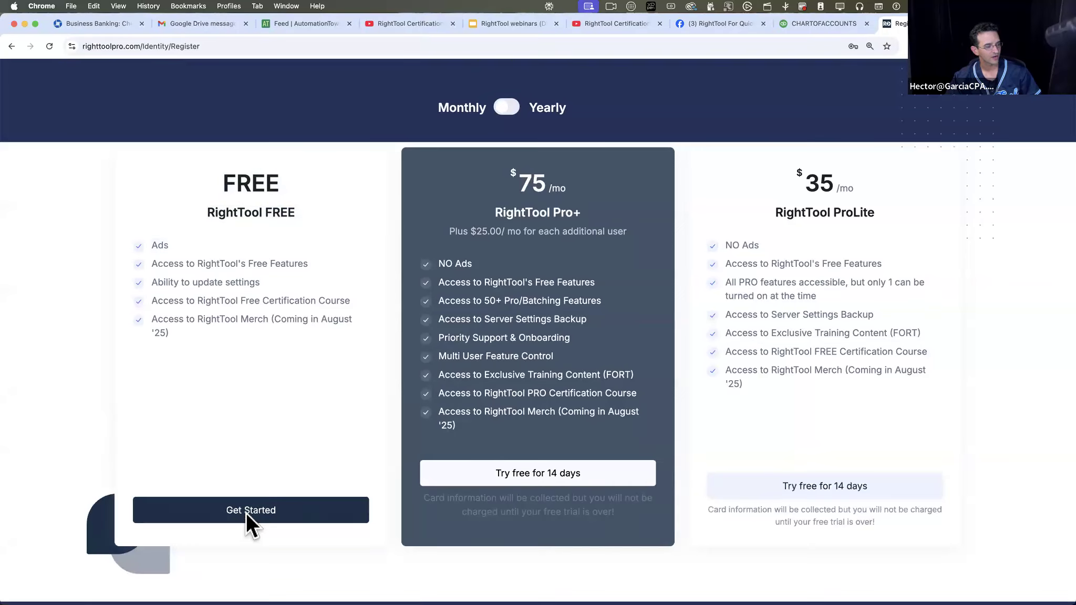
# Look over the registration form's company name, name, email, password and password confirmation fields
pyautogui.scroll(-3, 428, 457)
pyautogui.click(473, 271)
pyautogui.click(495, 388)
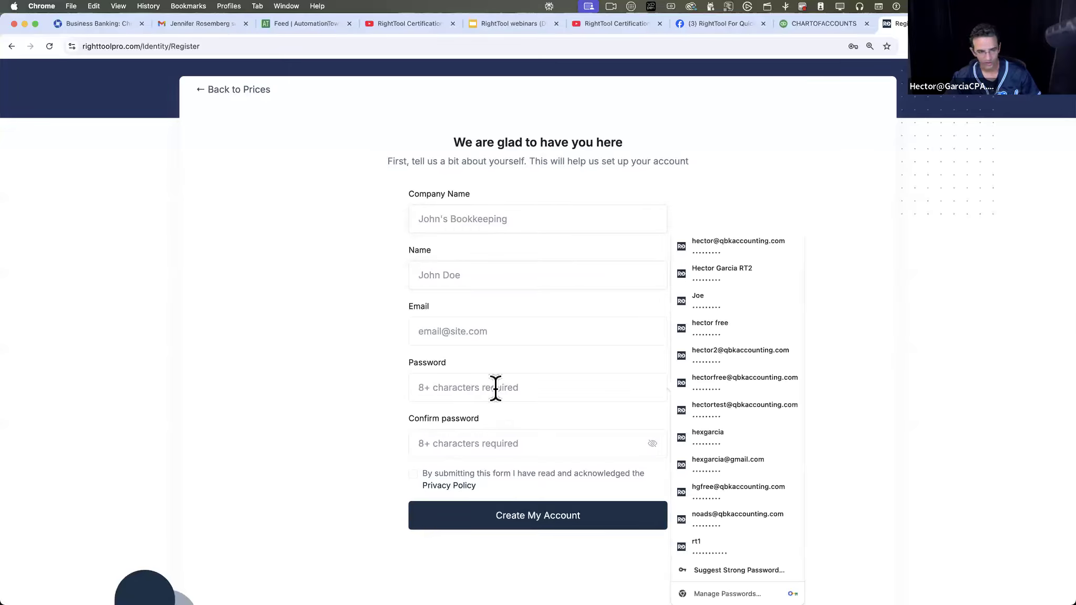
pyautogui.click(476, 442)
pyautogui.click(371, 207)
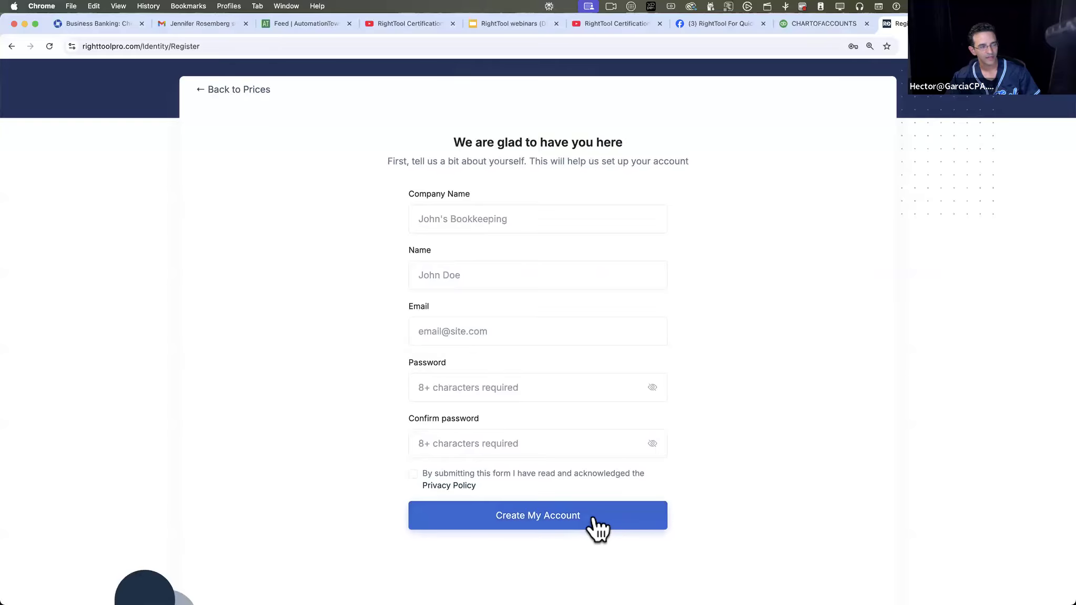
# Log in to the existing free test account with its saved username and password instead of registering
pyautogui.scroll(5, 704, 417)
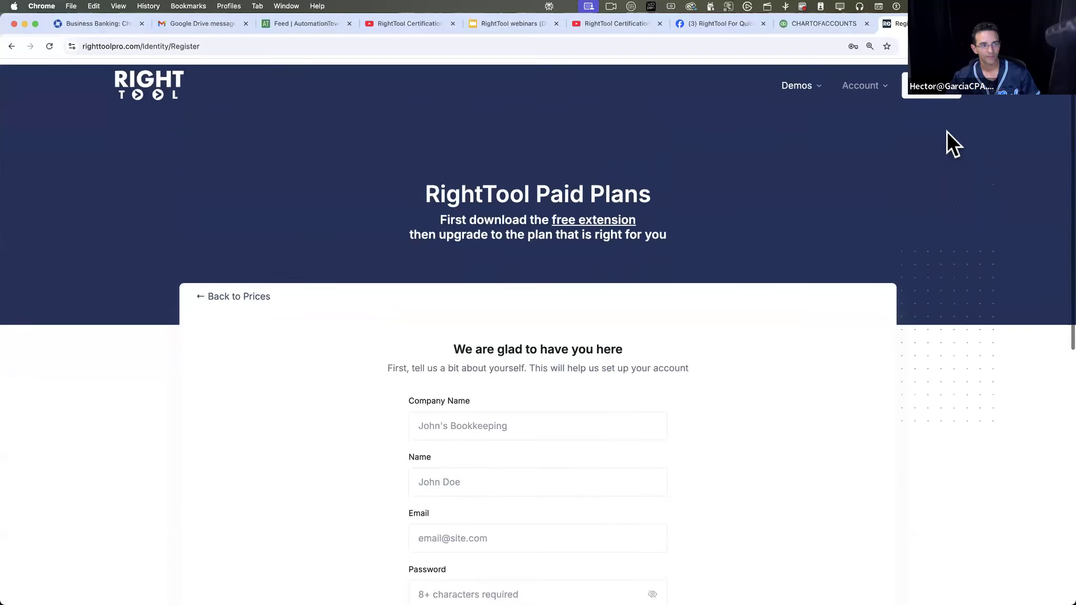
pyautogui.click(844, 81)
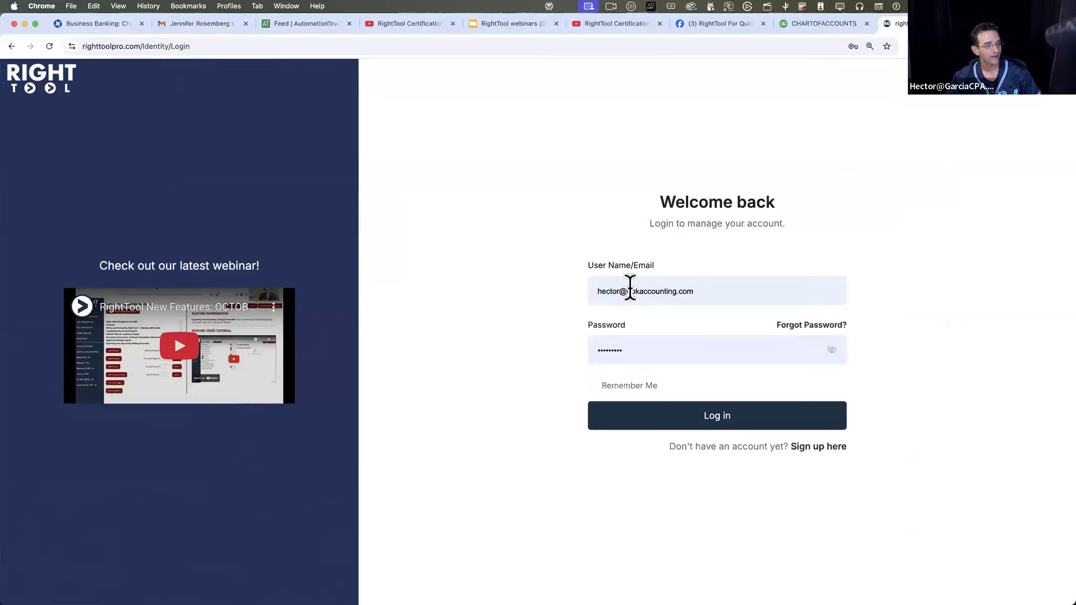
pyautogui.click(620, 295)
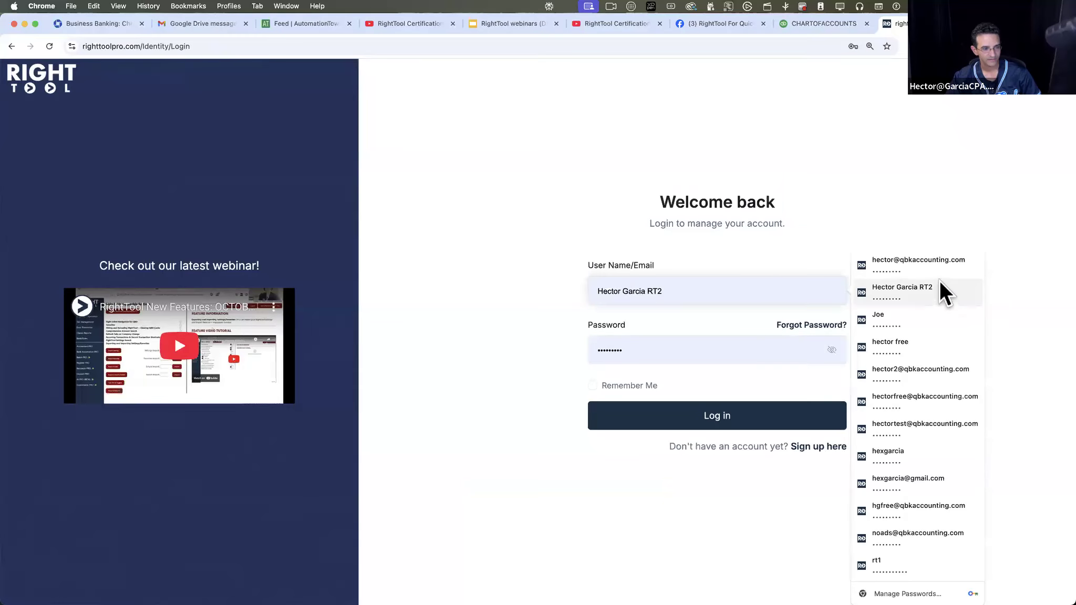
pyautogui.click(894, 510)
pyautogui.click(740, 425)
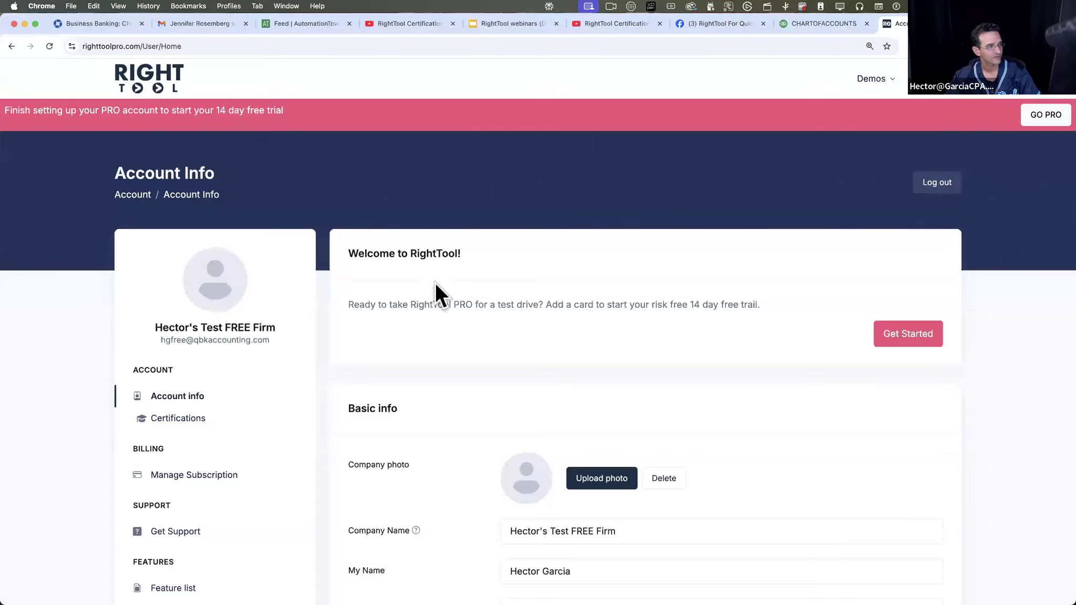
# Open the PRO subscription activation form and compare the billing options of the RightTool Pro+ and RightTool ProLite plan types
pyautogui.click(909, 338)
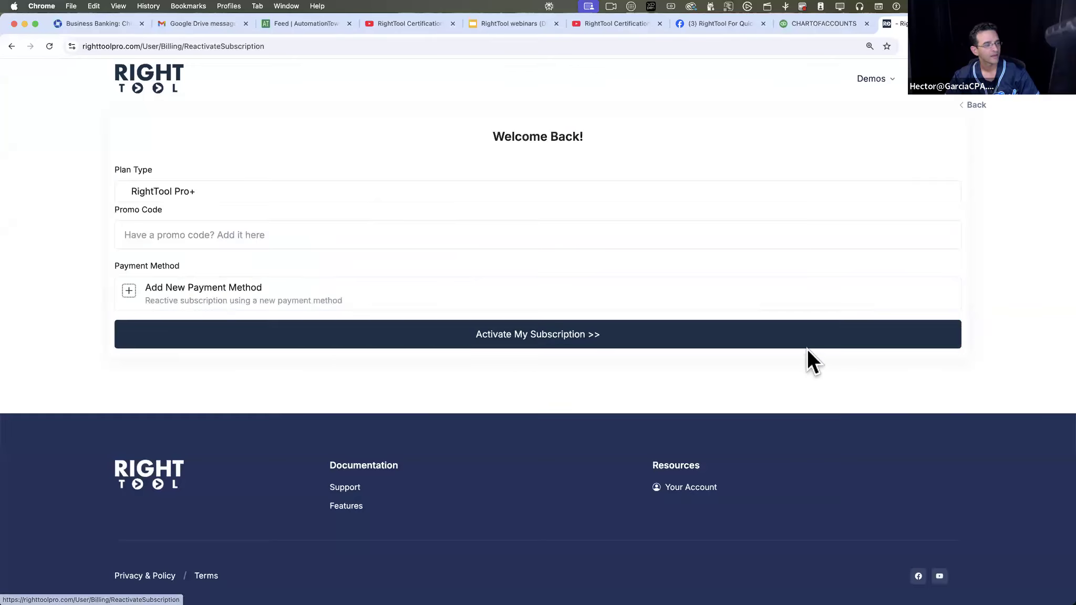
pyautogui.click(206, 188)
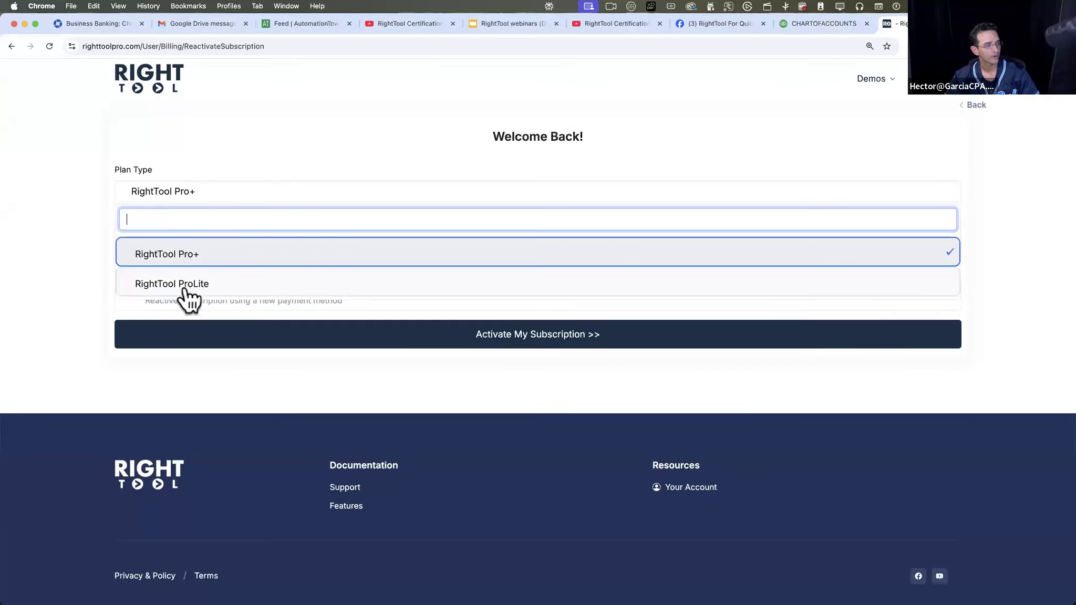
pyautogui.click(185, 283)
pyautogui.click(192, 192)
pyautogui.click(192, 254)
pyautogui.click(192, 190)
pyautogui.click(202, 285)
pyautogui.click(201, 181)
pyautogui.click(203, 254)
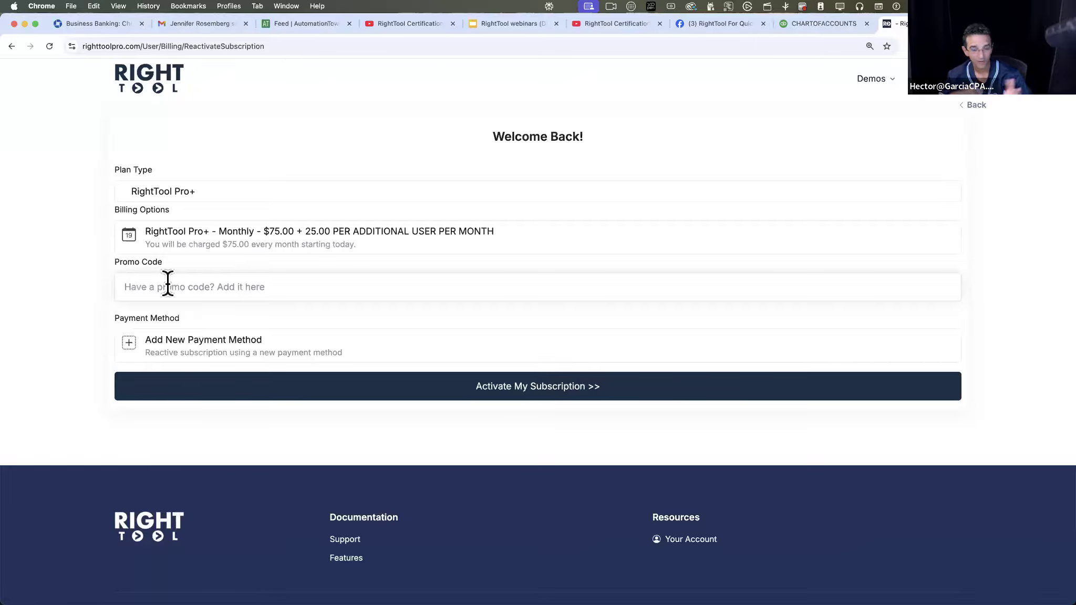
# View the payment method options for the subscription and return to the account info page without activating it
pyautogui.click(204, 357)
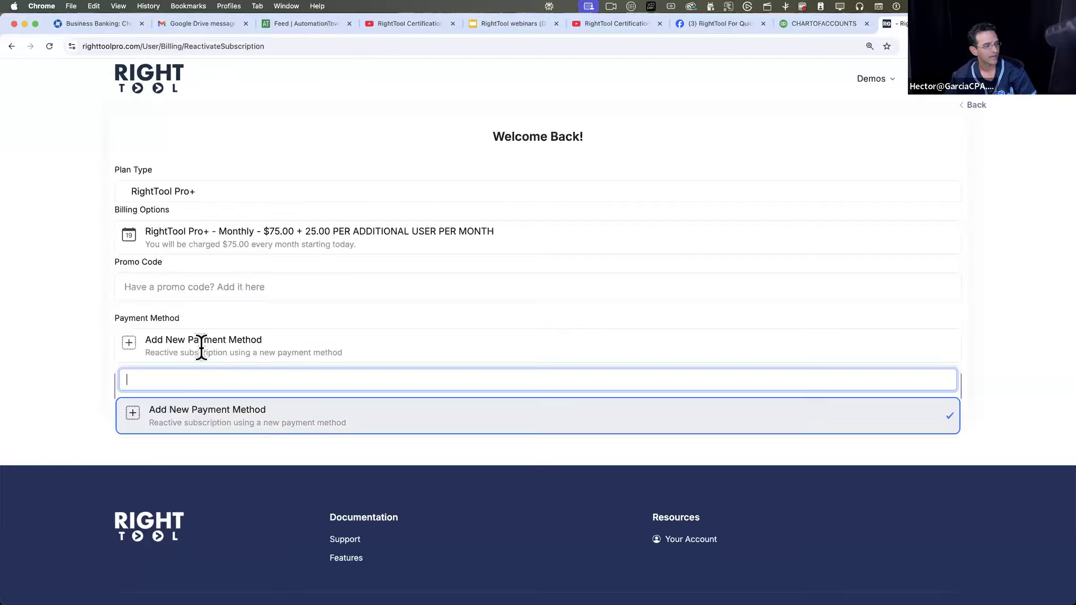
pyautogui.click(62, 324)
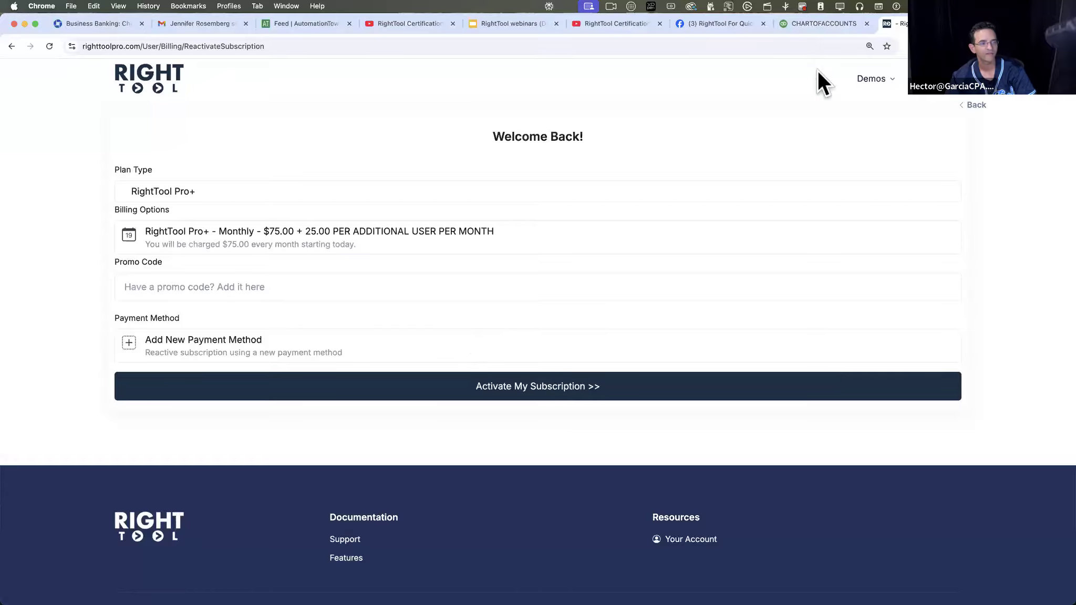
pyautogui.click(978, 105)
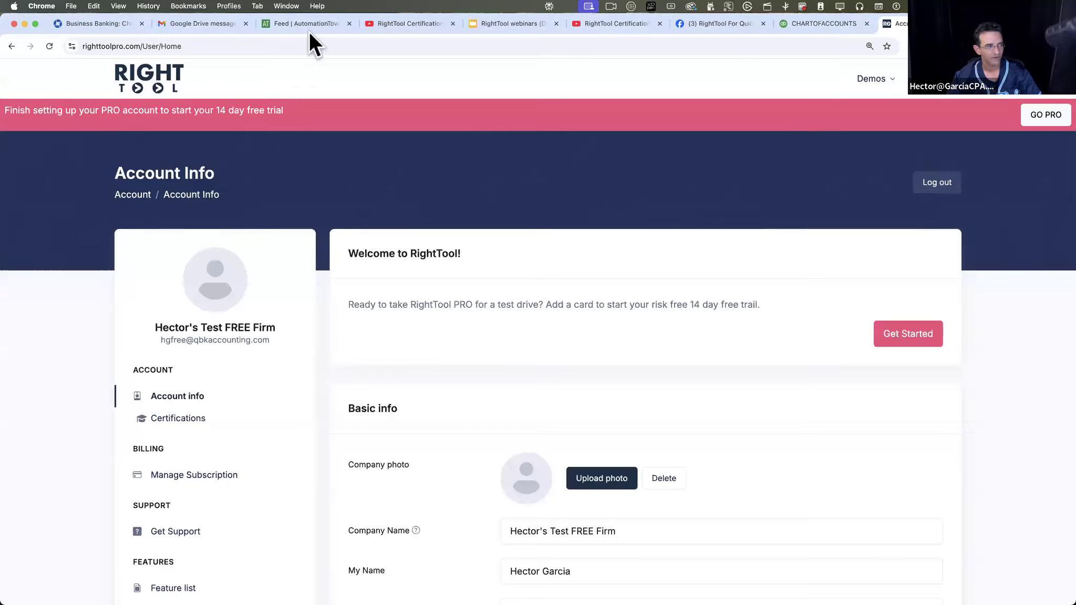
pyautogui.moveTo(307, 103); pyautogui.dragTo(7, 111)
pyautogui.click(6, 111)
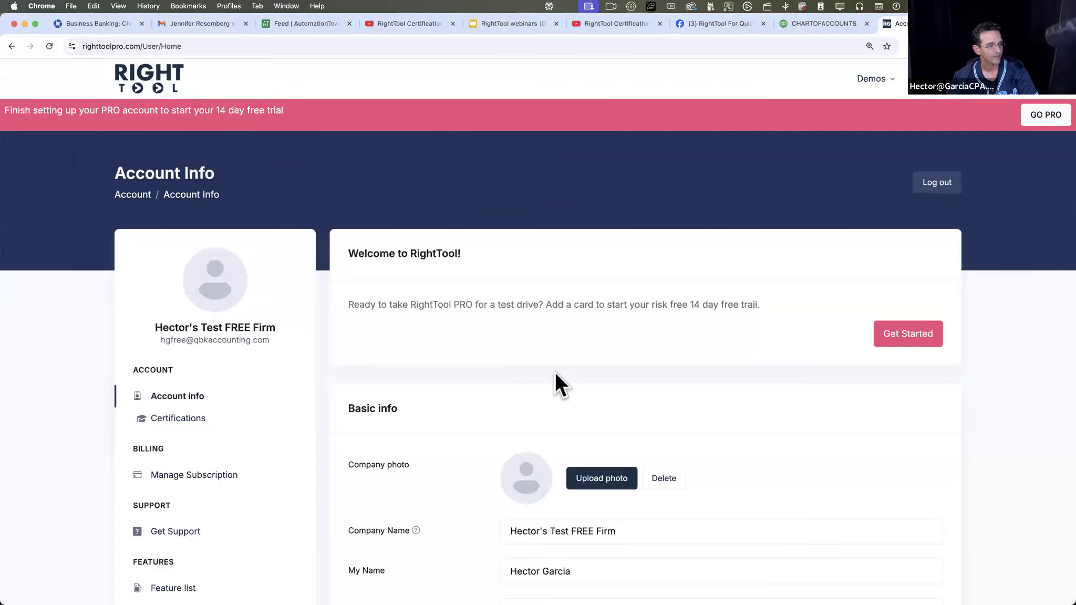
# Open the RightTool Certified User course from the account's certifications
pyautogui.scroll(-5, 555, 371)
pyautogui.click(163, 307)
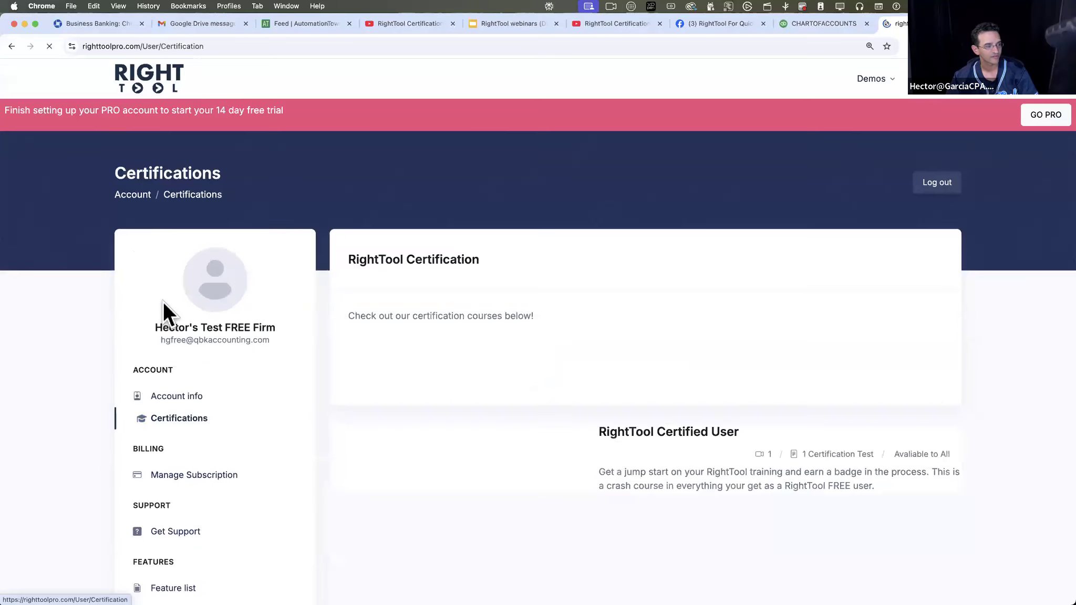
pyautogui.scroll(-4, 627, 497)
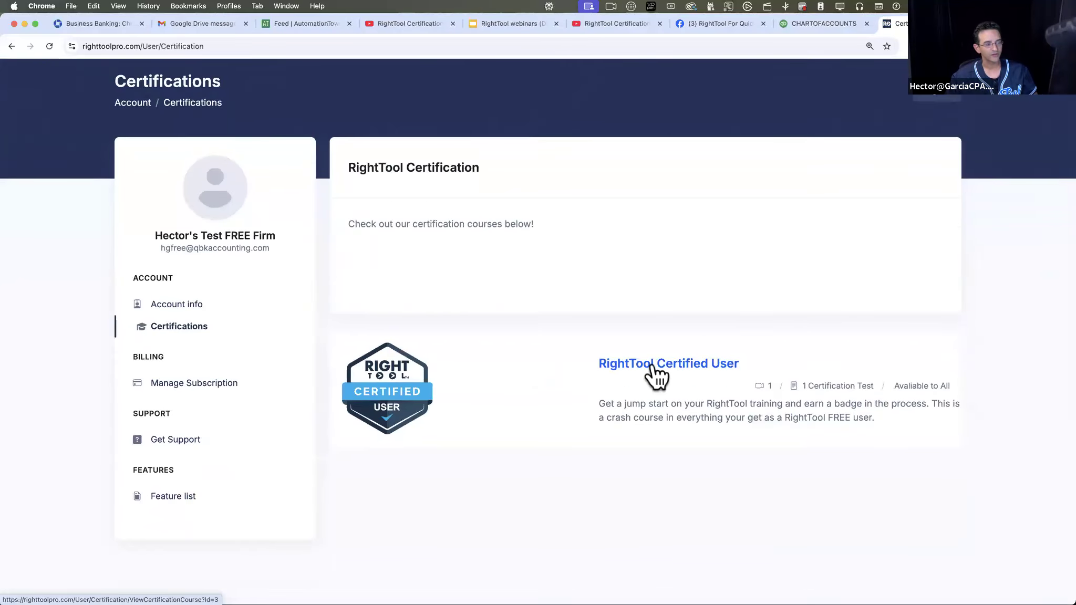
pyautogui.moveTo(681, 366); pyautogui.dragTo(677, 370)
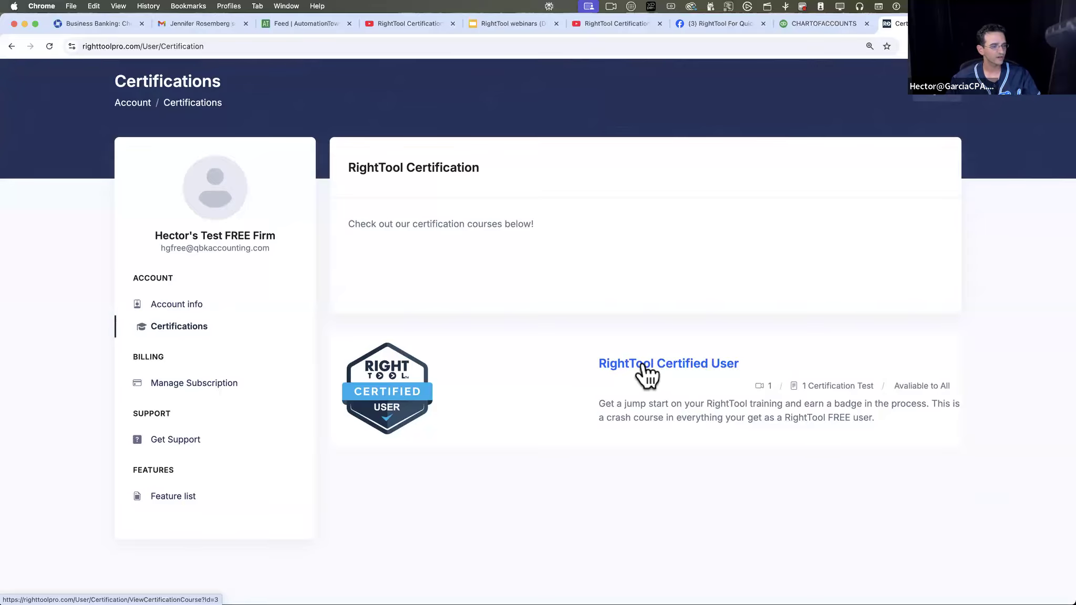
pyautogui.scroll(-6, 561, 494)
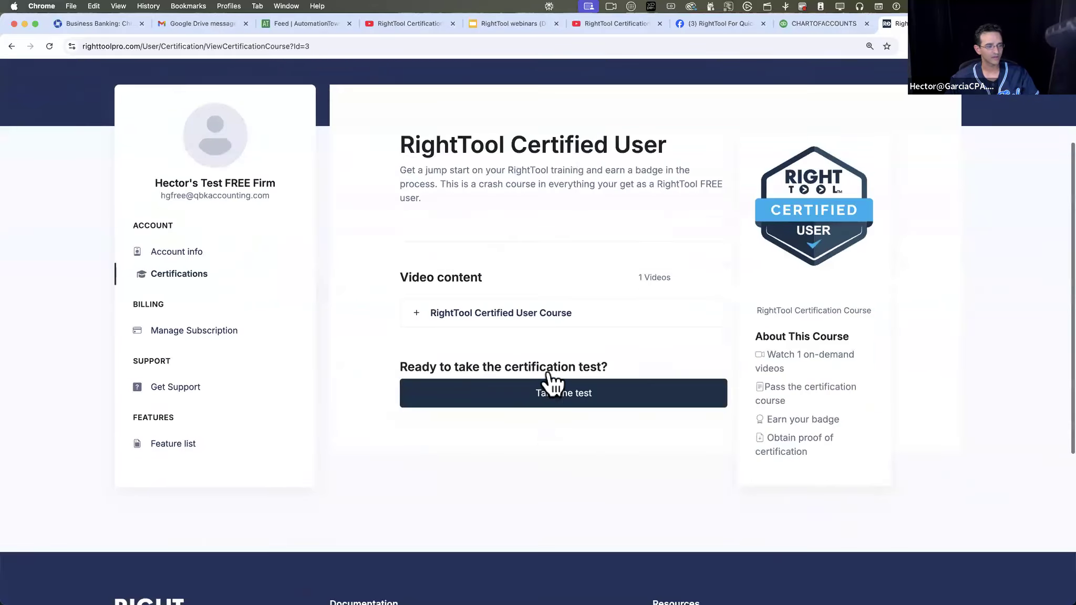
# Start the certification test and answer the first three questions with chromewebstore.google.com, Chromium-based browsers, and Safari and Firefox
pyautogui.click(558, 369)
pyautogui.scroll(-6, 557, 368)
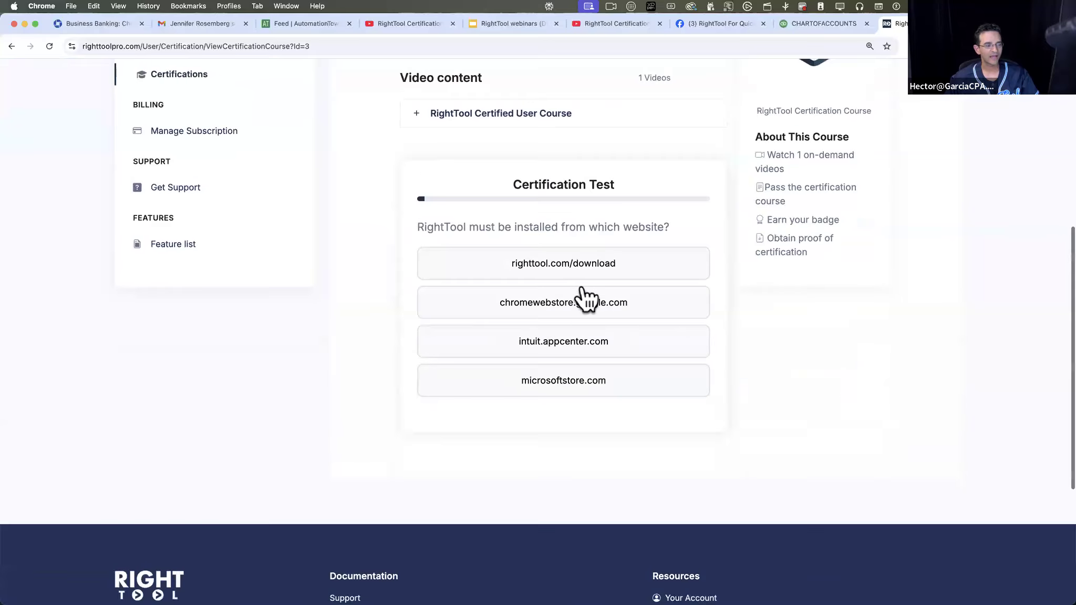
pyautogui.click(578, 311)
pyautogui.click(431, 433)
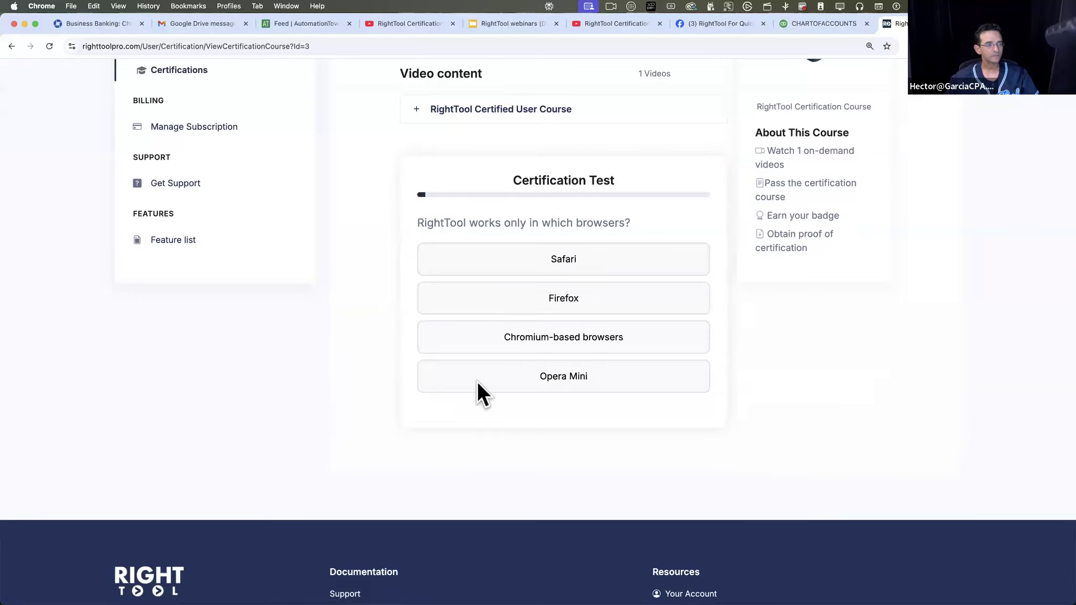
pyautogui.click(538, 336)
pyautogui.click(434, 433)
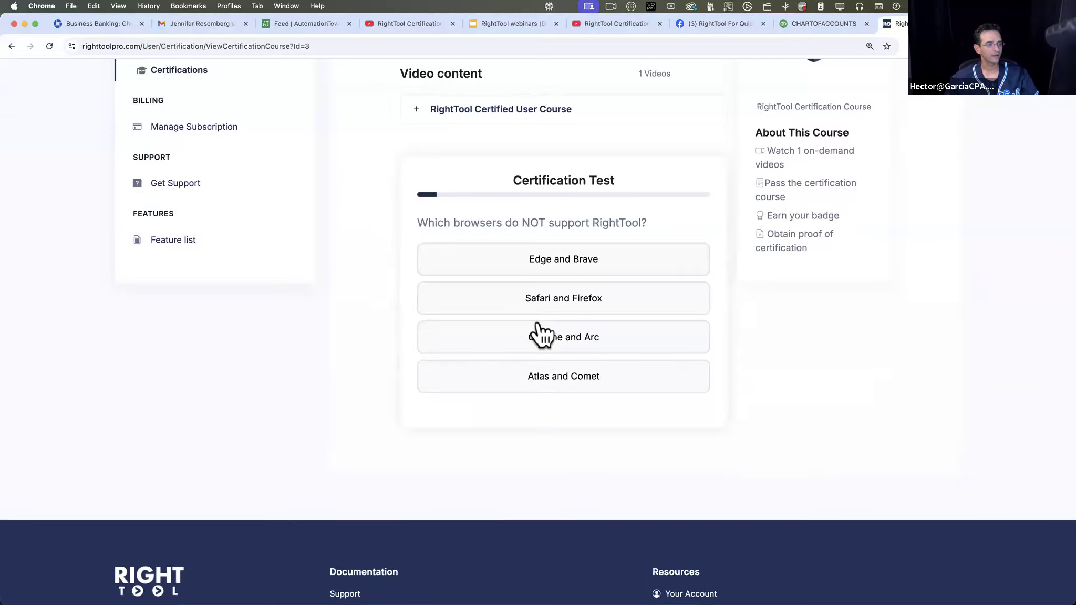
pyautogui.click(556, 303)
pyautogui.click(438, 431)
# Answer the QuickBooks left navigation bar question with "Moves to the right" and keep answering the test questions that follow
pyautogui.click(506, 367)
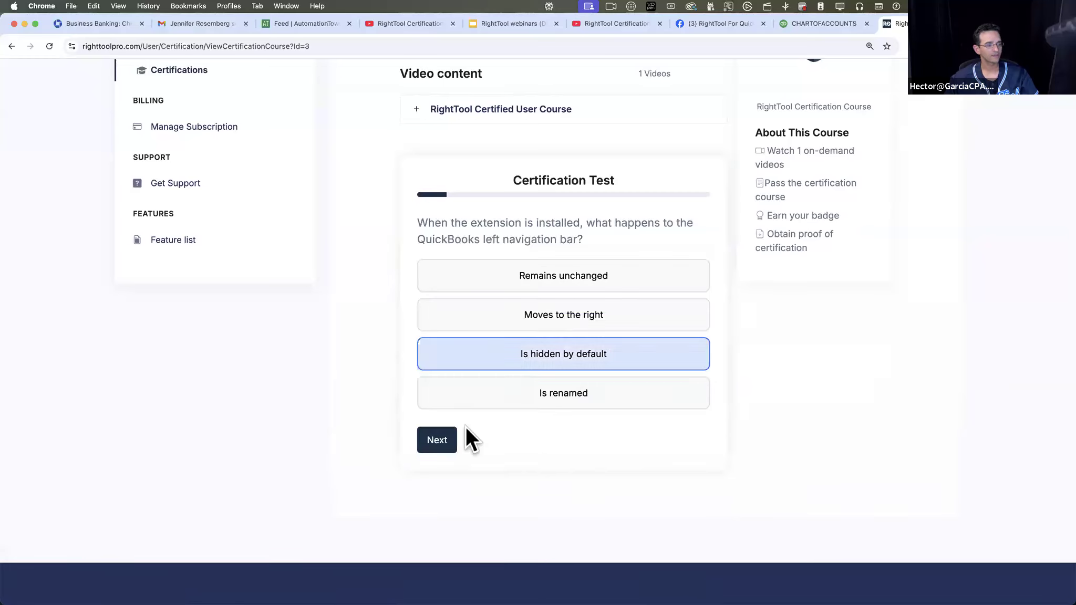
pyautogui.click(585, 316)
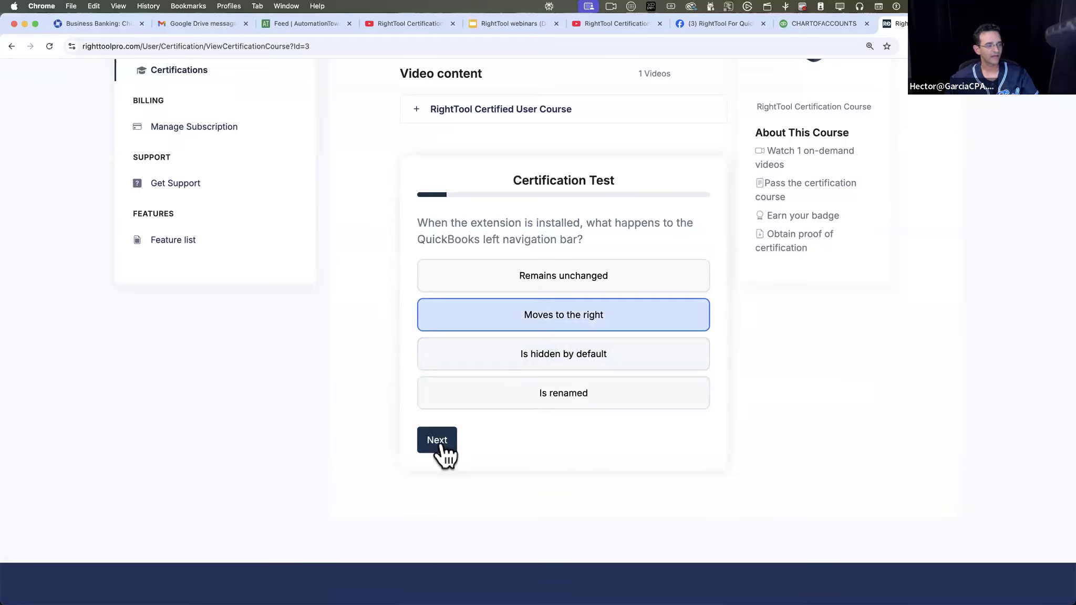
pyautogui.click(440, 445)
pyautogui.click(567, 382)
pyautogui.click(448, 431)
pyautogui.click(591, 292)
pyautogui.click(444, 438)
# Answer the "Free / Pro + version number" question with Affiliate Portal and advance to the Keyboard Shortcut page question
pyautogui.click(579, 351)
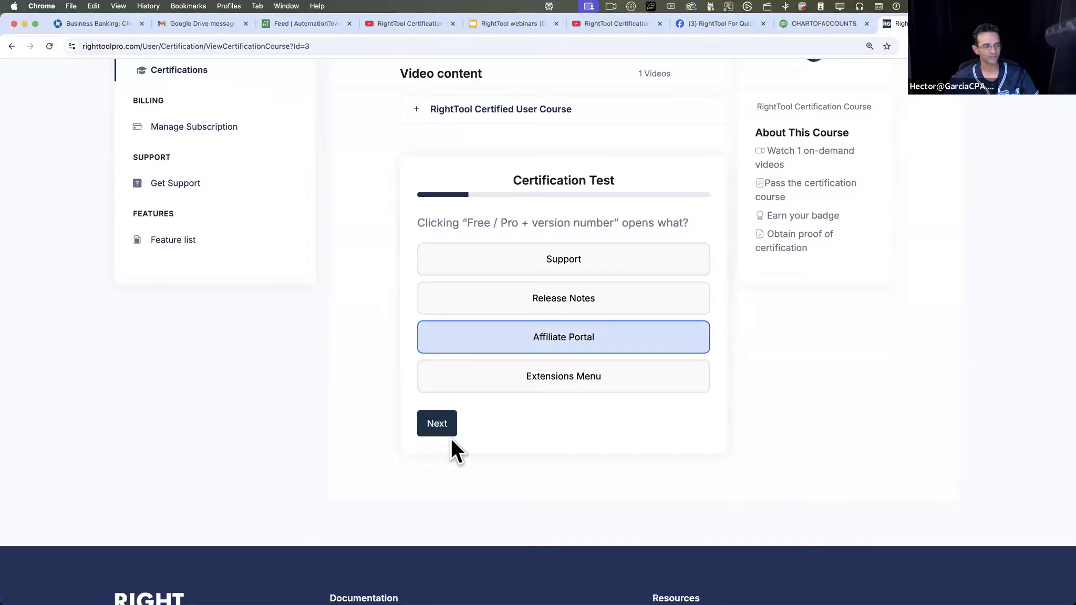
pyautogui.click(449, 438)
pyautogui.click(581, 336)
pyautogui.click(432, 432)
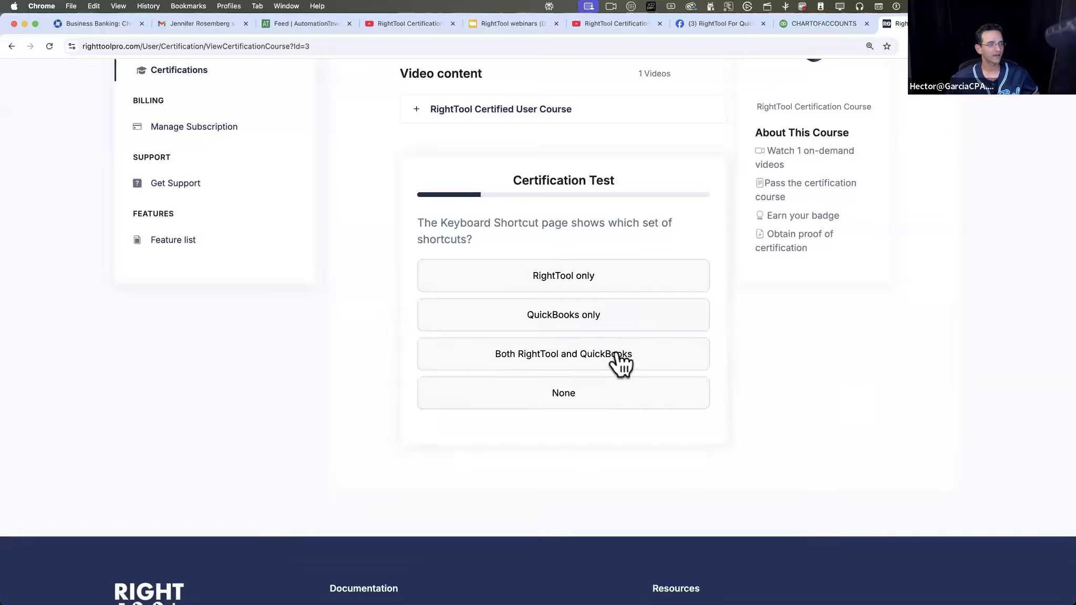
# Leave the certification test and return to the Certifications page
pyautogui.scroll(5, 617, 350)
pyautogui.scroll(-4, 593, 314)
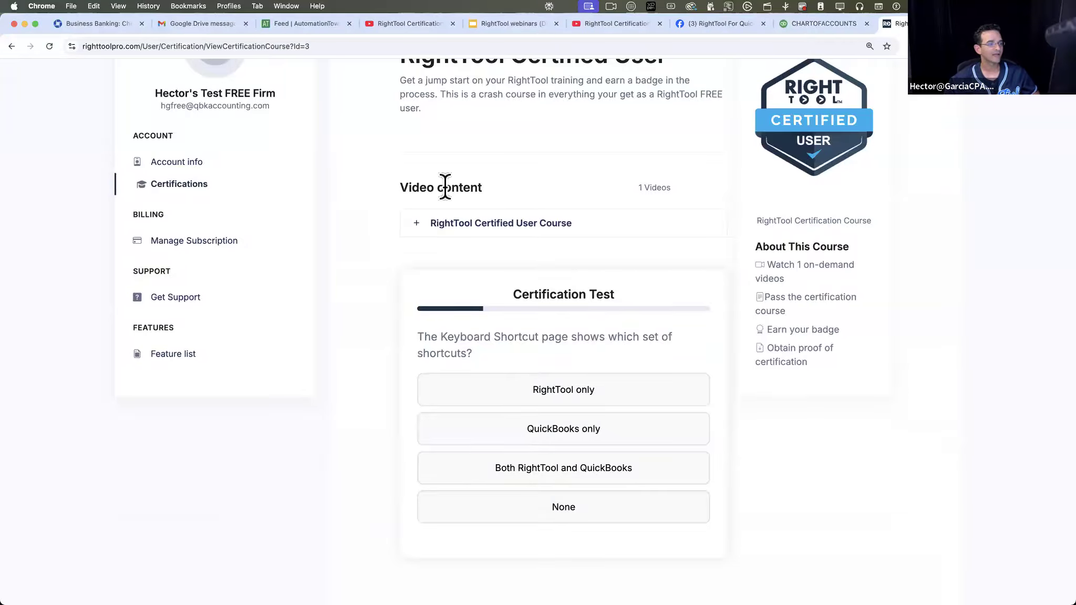
pyautogui.scroll(9, 445, 184)
pyautogui.click(170, 419)
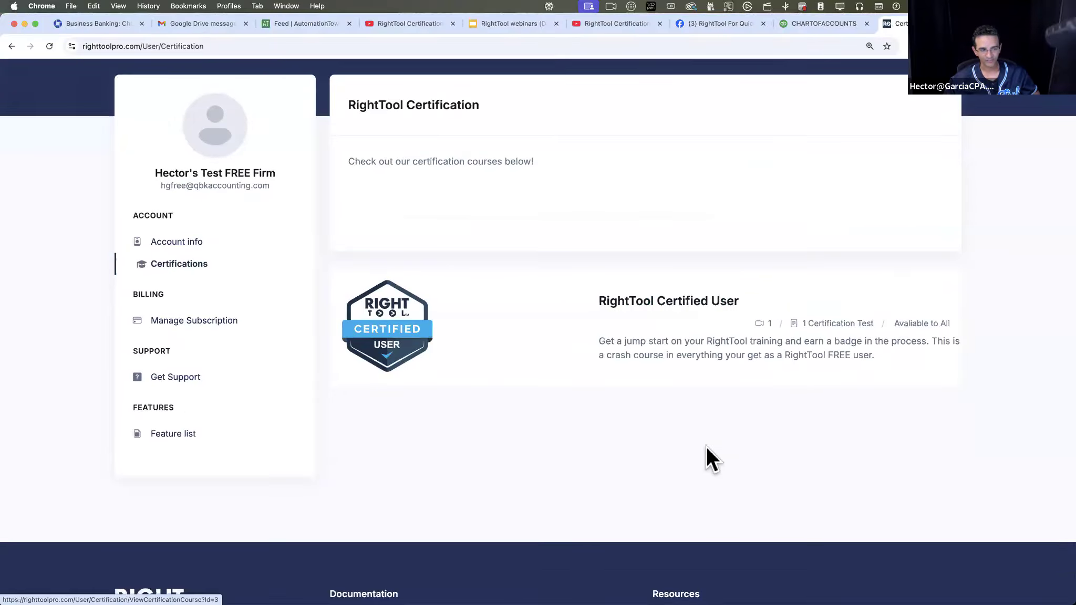
# Log out of the free RightTool account from the Certifications page
pyautogui.scroll(3, 707, 446)
pyautogui.click(874, 79)
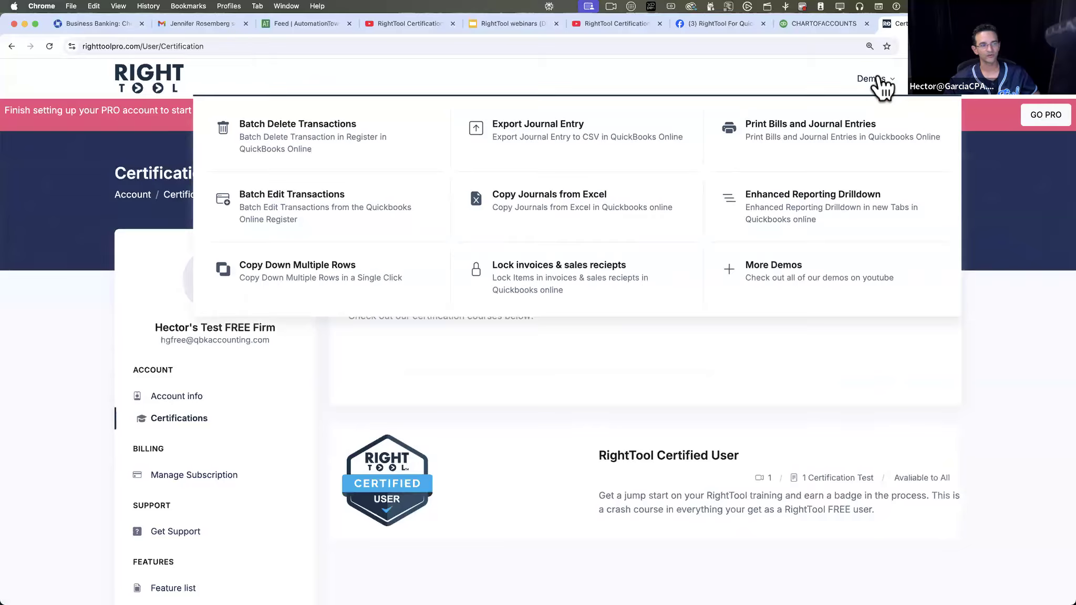
pyautogui.moveTo(927, 85)
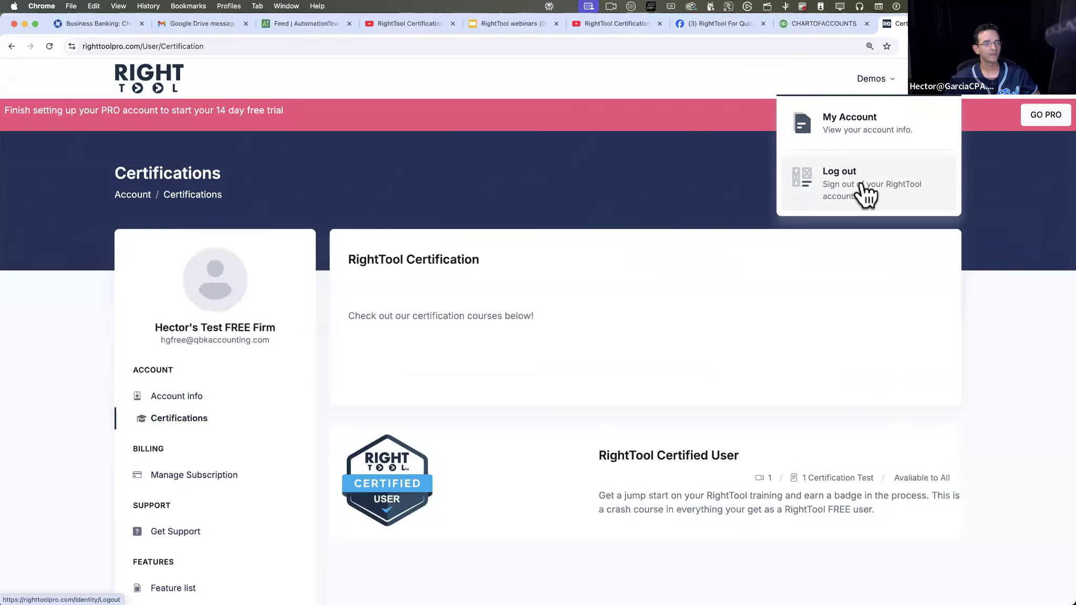
pyautogui.click(866, 193)
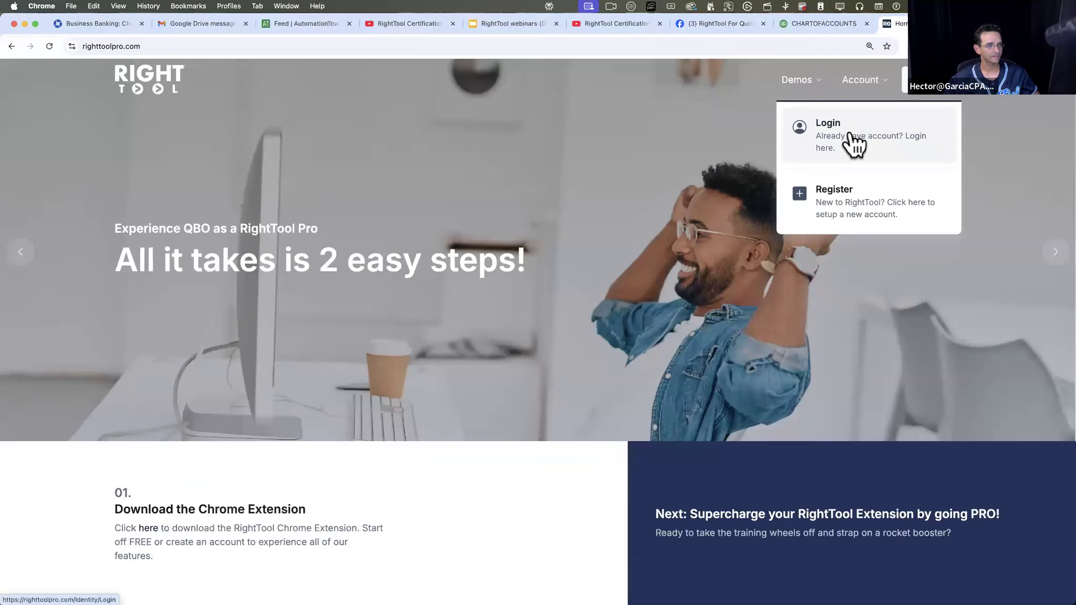
# Log in to the QBKACCOUNTING PRO account with its saved user name and password
pyautogui.click(855, 143)
pyautogui.click(657, 291)
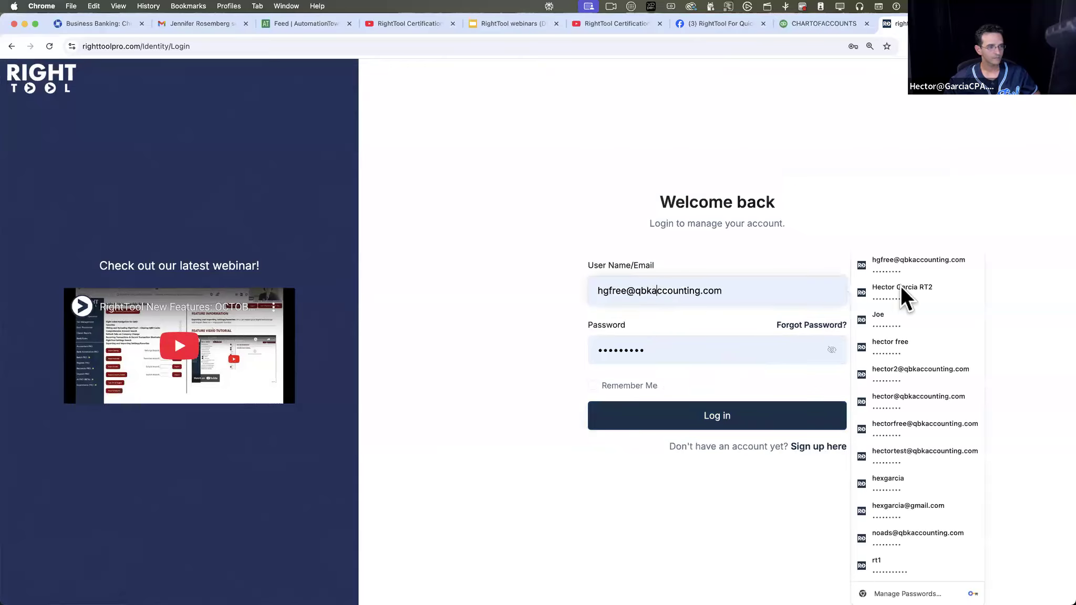
pyautogui.click(903, 397)
pyautogui.click(680, 432)
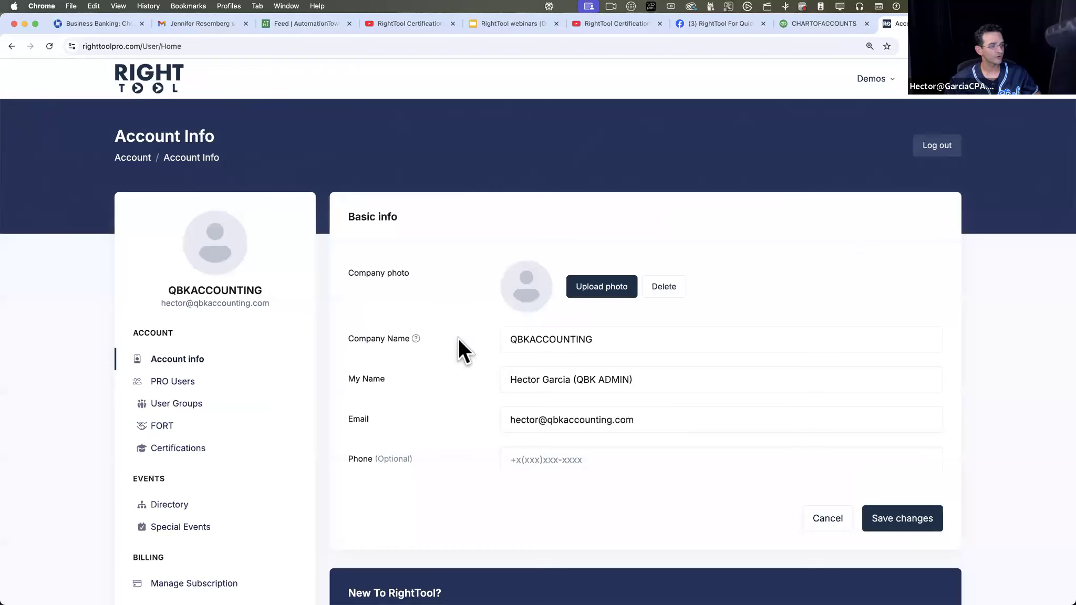
# View the PRO Users page and open the Books Only user group for updating
pyautogui.scroll(-4, 317, 423)
pyautogui.click(162, 268)
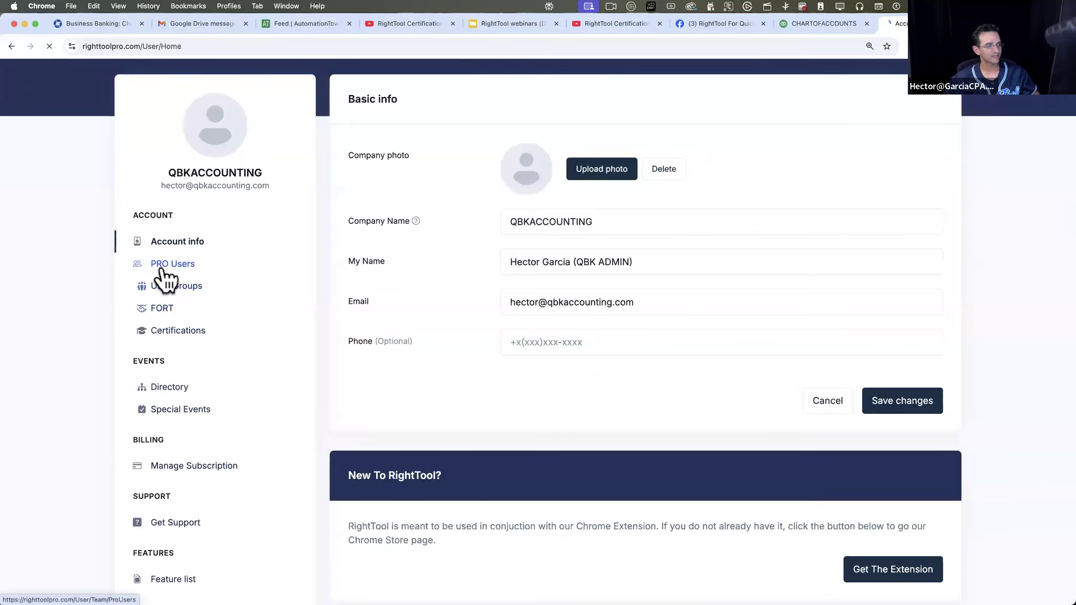
pyautogui.scroll(-5, 427, 278)
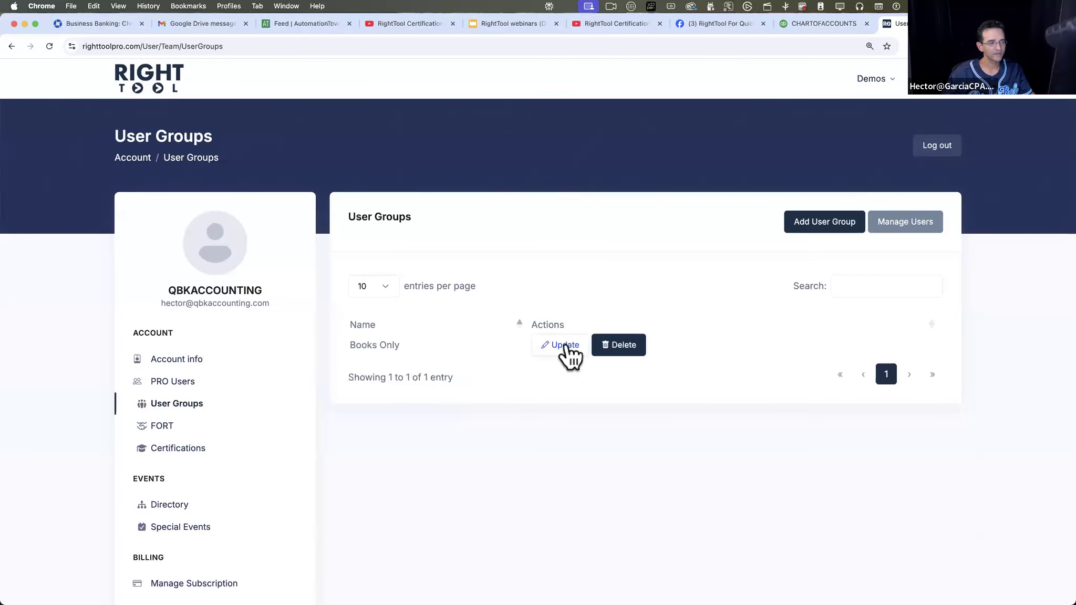
pyautogui.click(567, 348)
pyautogui.scroll(-5, 607, 535)
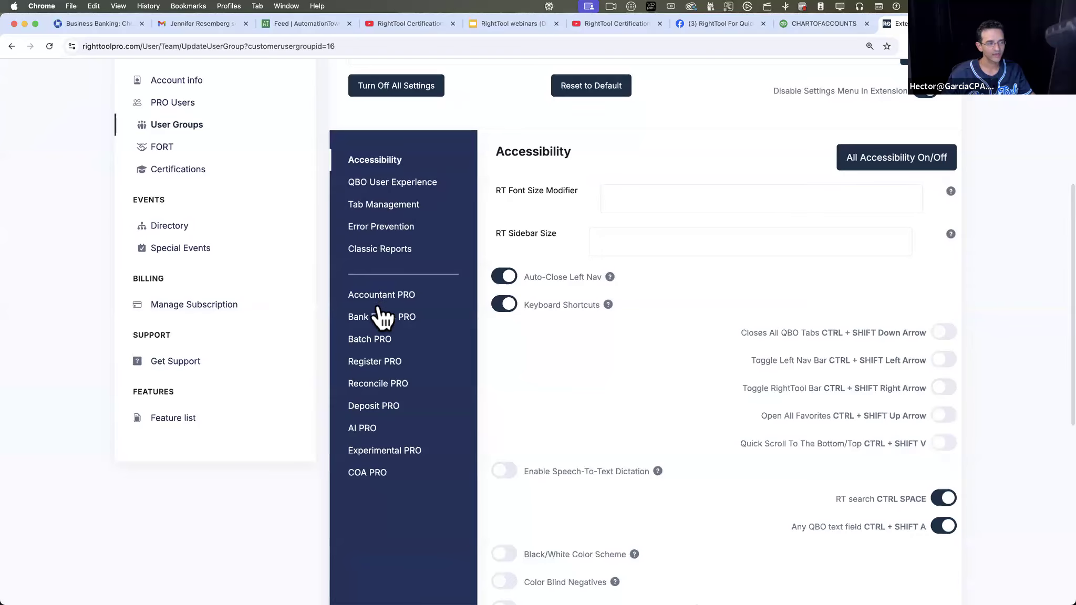
# In the group's Deposit PRO settings, turn off Copy Deposit Button, Filter Payments By Start Date and Show/Hide Undeposited Funds
pyautogui.click(370, 340)
pyautogui.click(373, 406)
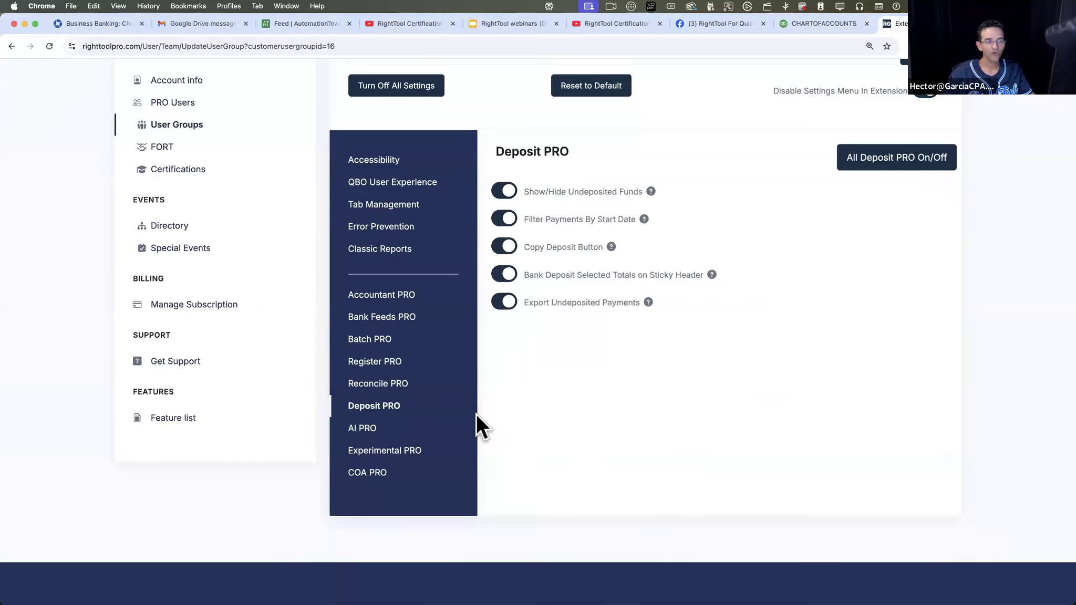
pyautogui.click(377, 481)
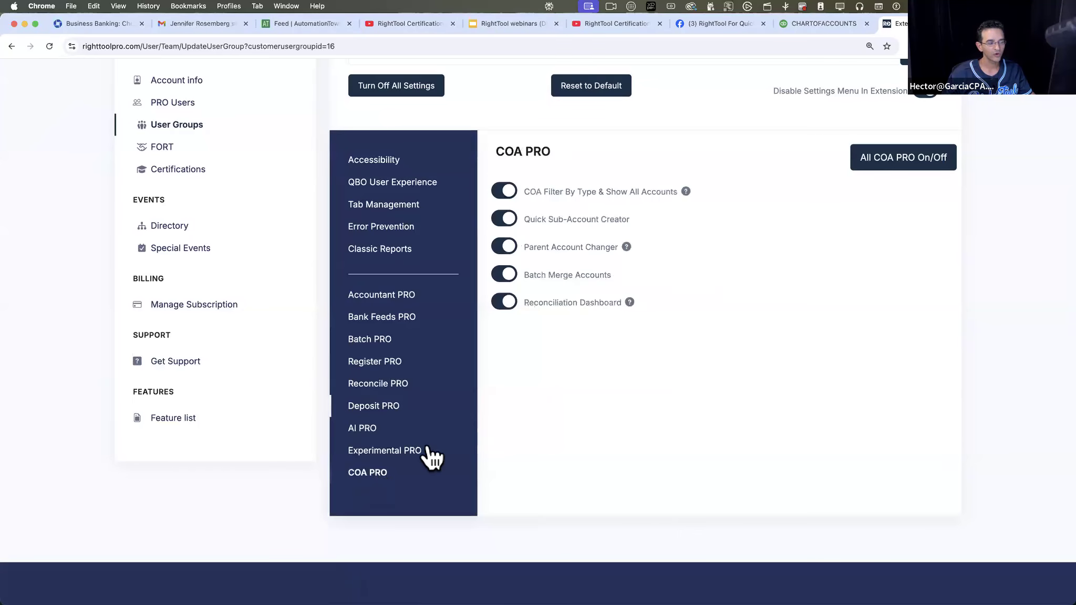
pyautogui.click(374, 407)
pyautogui.click(505, 244)
pyautogui.click(505, 217)
pyautogui.click(504, 192)
# Turn off Transaction Journal New Tab in Tab Management, and Reconcile Progress Button and Highlight Edited Transactions in Reconcile PRO
pyautogui.click(406, 211)
pyautogui.click(501, 386)
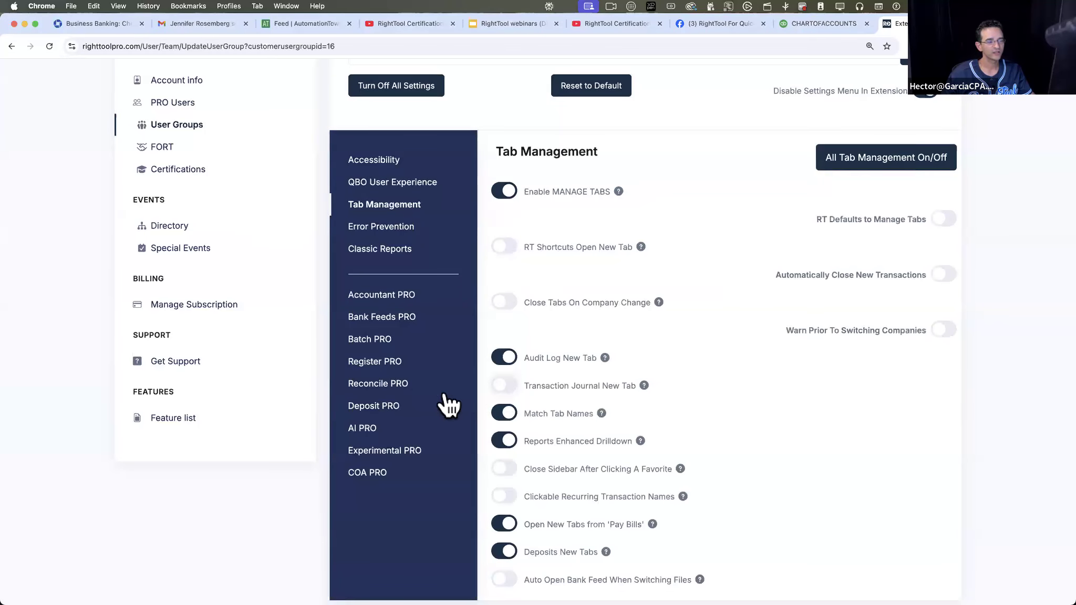
pyautogui.click(460, 389)
pyautogui.click(504, 385)
pyautogui.click(504, 330)
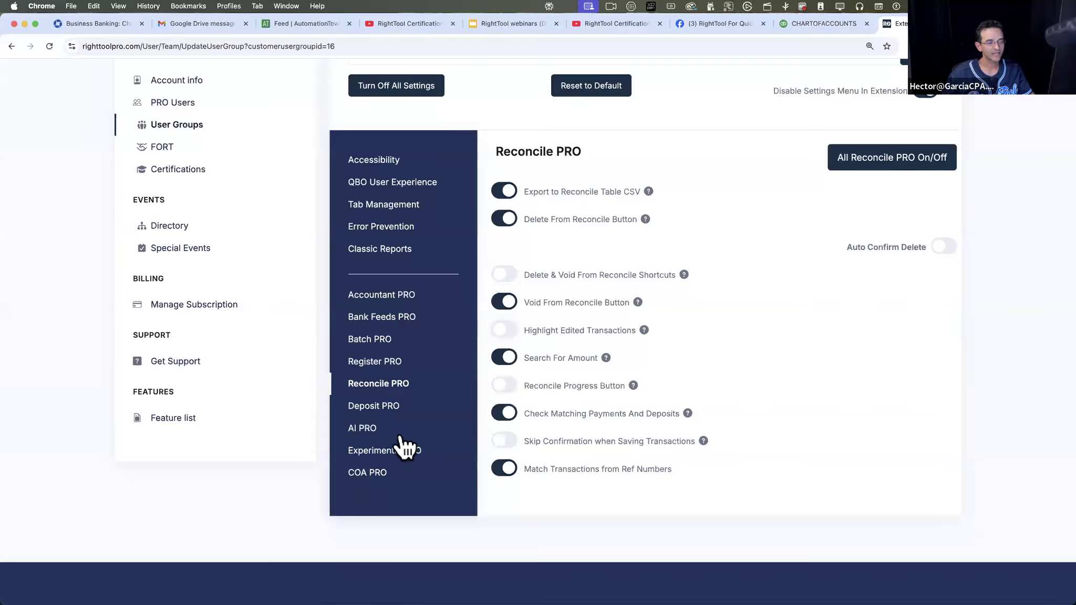
# Turn off Bank Rule Page Enhancements and Reclassify Page Extra Filters in the group's Accountant PRO settings
pyautogui.click(382, 295)
pyautogui.click(505, 414)
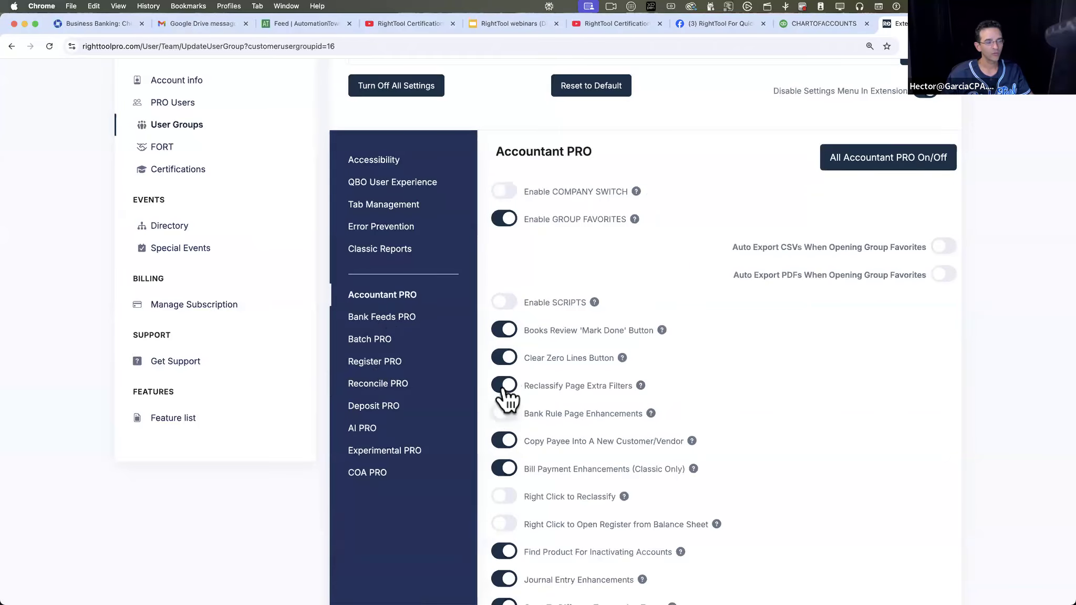
pyautogui.scroll(6, 574, 391)
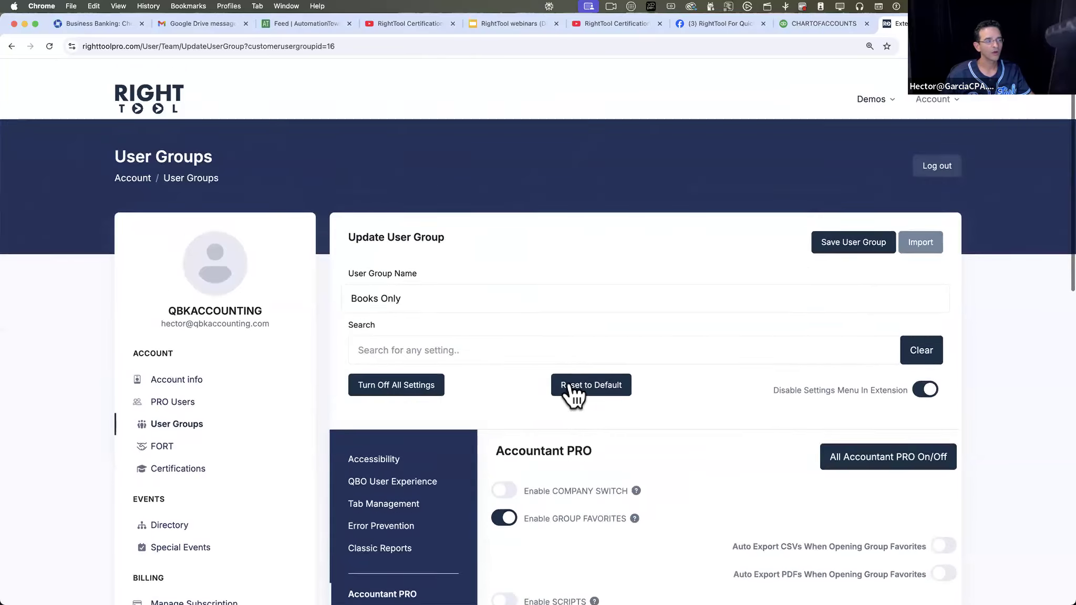
pyautogui.scroll(-5, 576, 387)
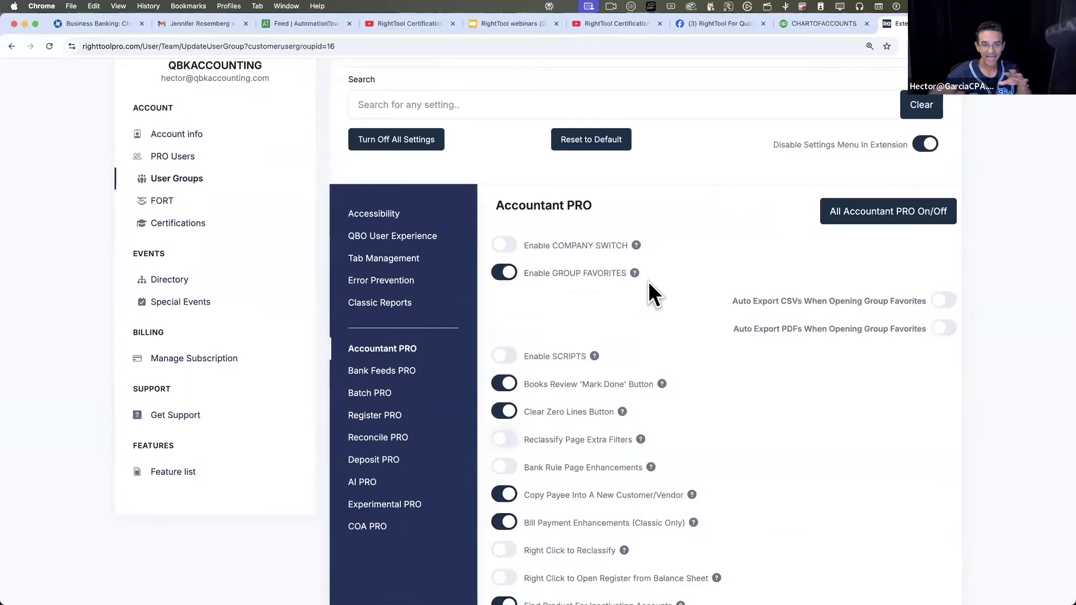
# Open the FORT page and look through the PRO partner resources, including the Notion deep dive and "Year-End Cleanup in QBO" course
pyautogui.click(157, 201)
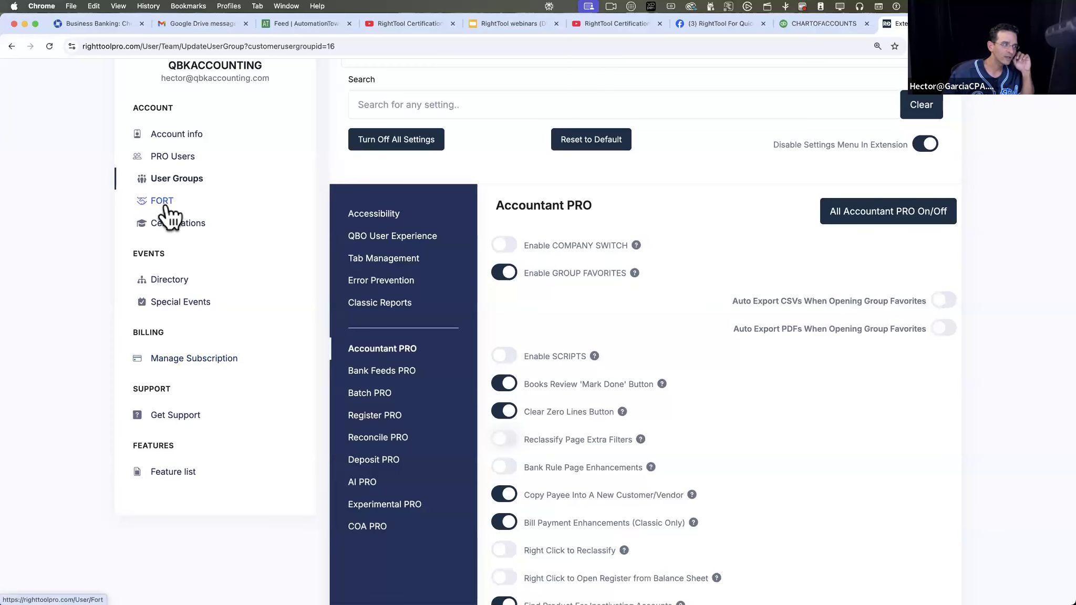
pyautogui.scroll(-4, 738, 204)
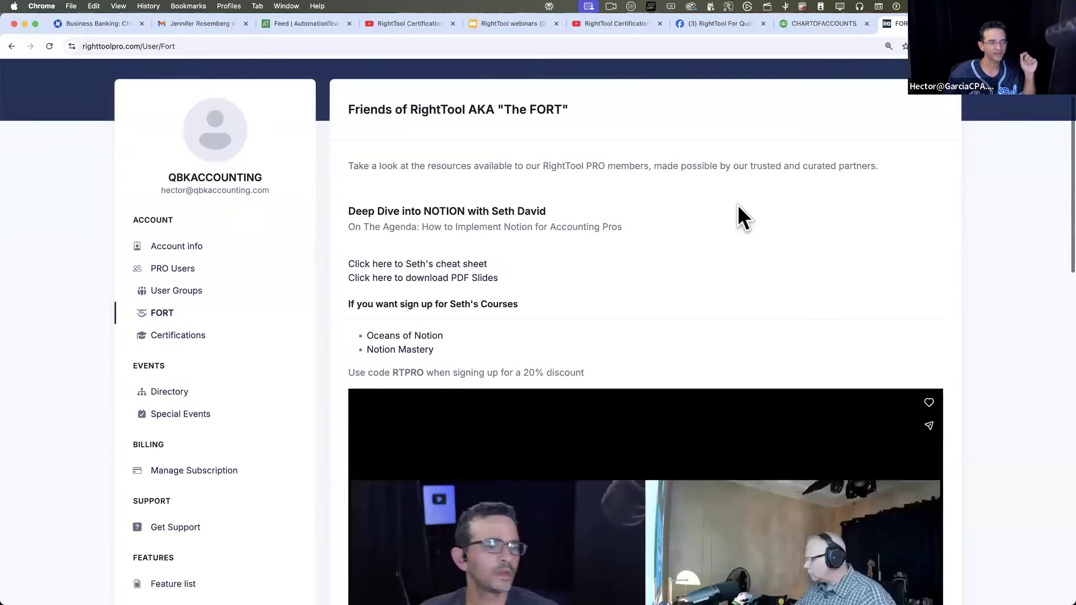
pyautogui.scroll(3, 736, 196)
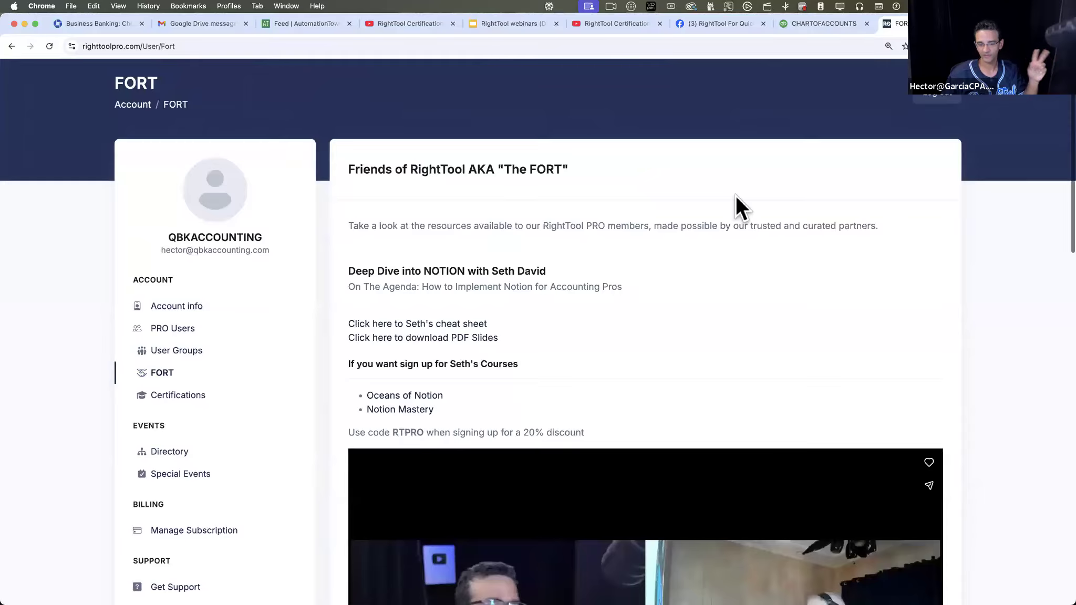
pyautogui.scroll(-3, 517, 271)
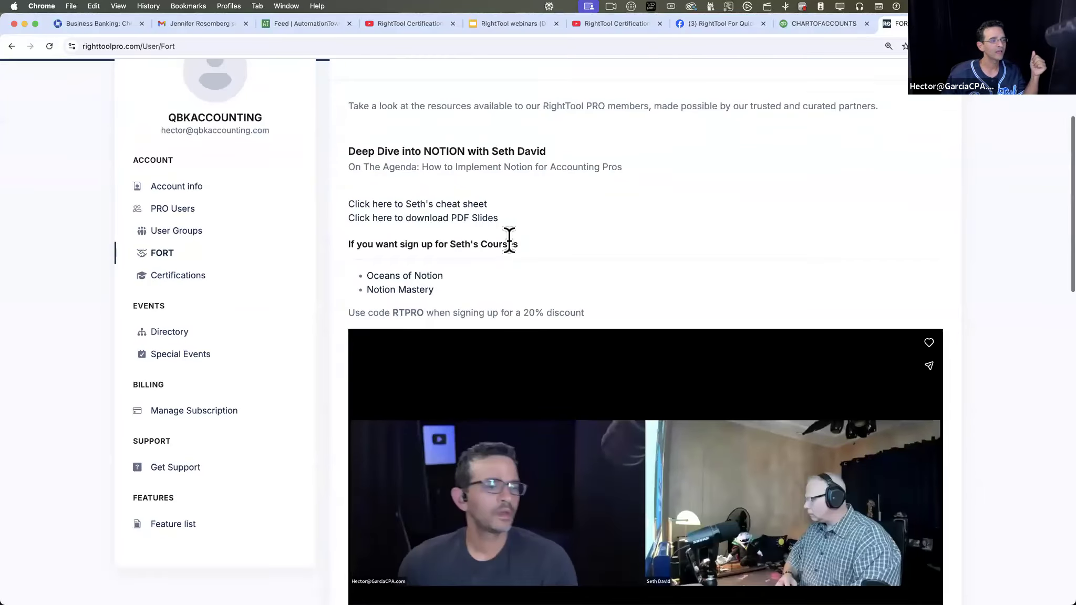
pyautogui.scroll(-1, 590, 353)
pyautogui.scroll(-2, 690, 389)
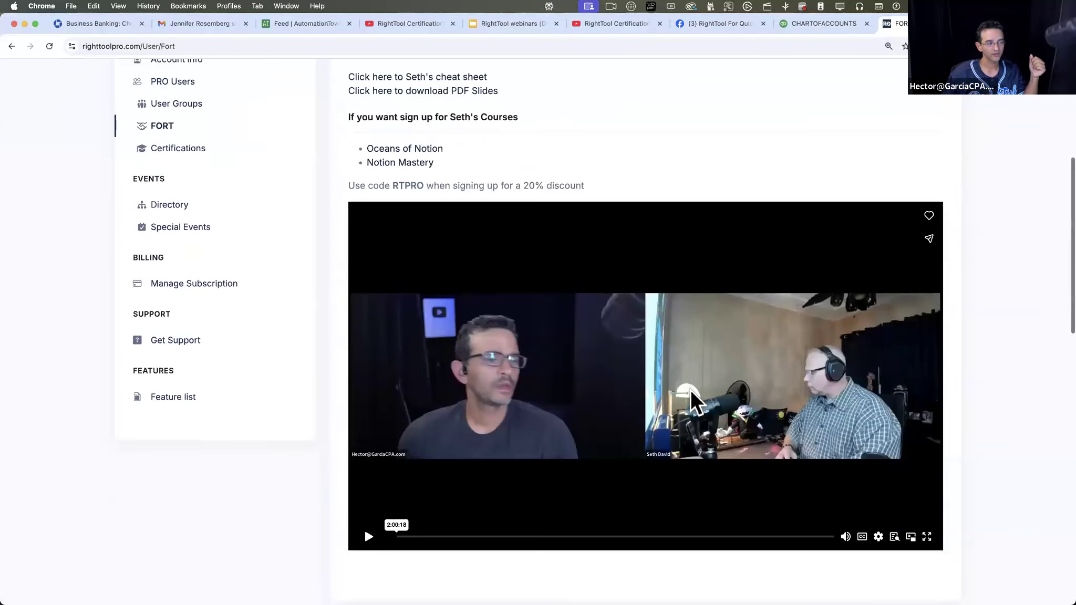
pyautogui.scroll(-1, 690, 389)
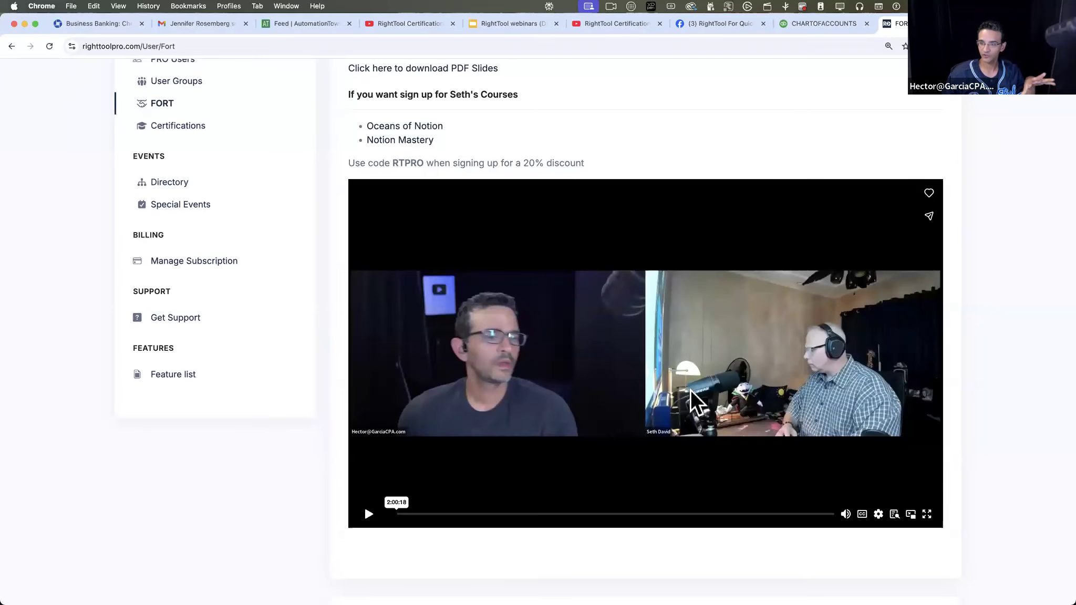
pyautogui.scroll(2, 565, 336)
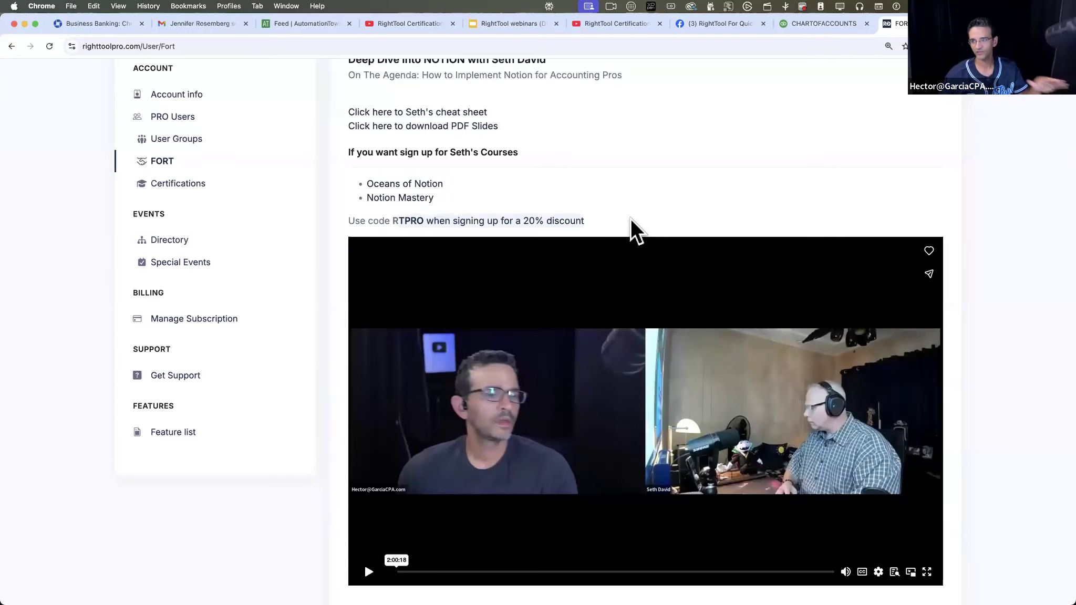
pyautogui.scroll(-1, 630, 219)
pyautogui.scroll(-10, 630, 218)
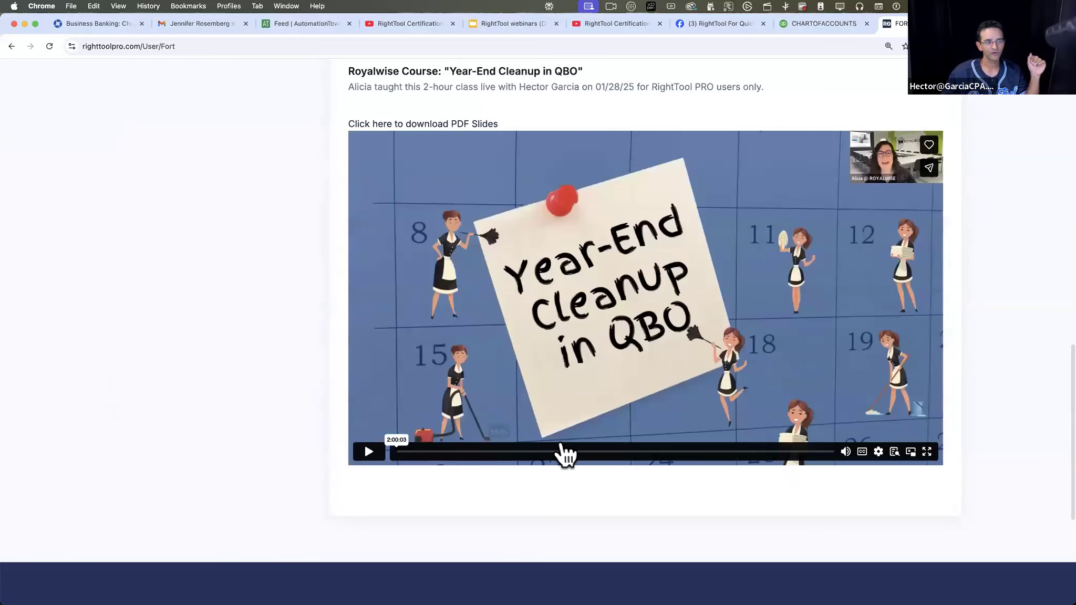
pyautogui.scroll(-1, 735, 284)
pyautogui.scroll(1, 782, 237)
pyautogui.scroll(2, 782, 236)
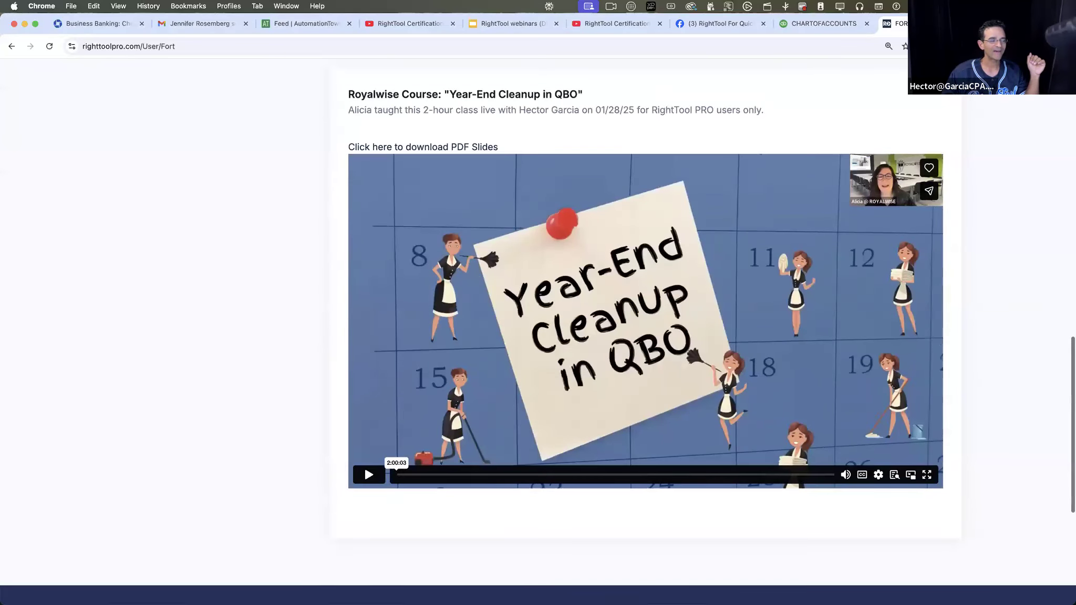
pyautogui.scroll(12, 261, 228)
pyautogui.scroll(3, 189, 192)
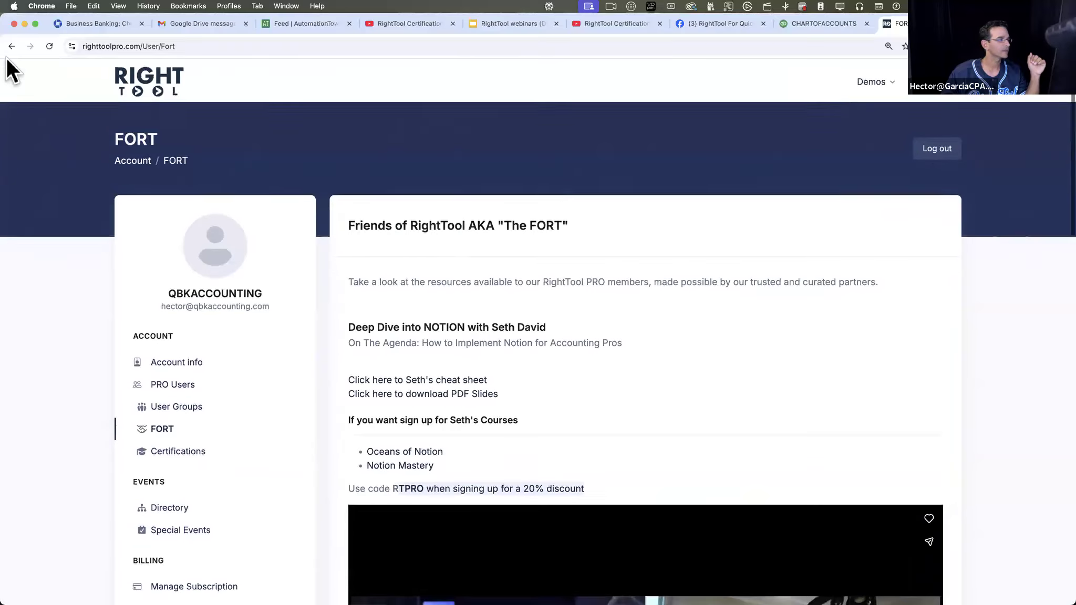
# Go back from the FORT page and view the Certified Expert and Certified User courses under Certifications
pyautogui.click(10, 43)
pyautogui.scroll(2, 213, 213)
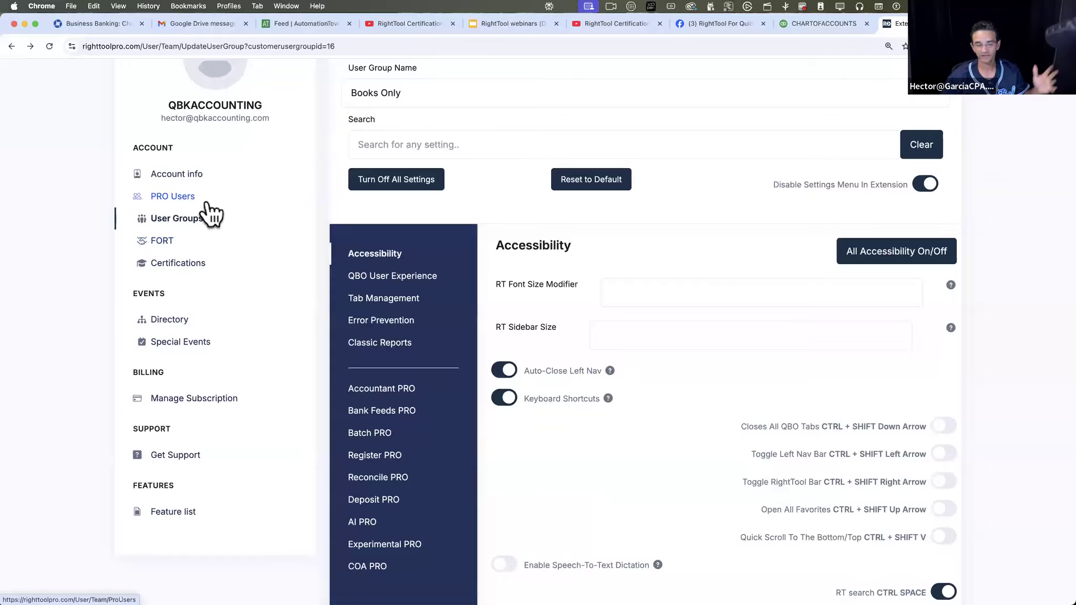
pyautogui.click(174, 263)
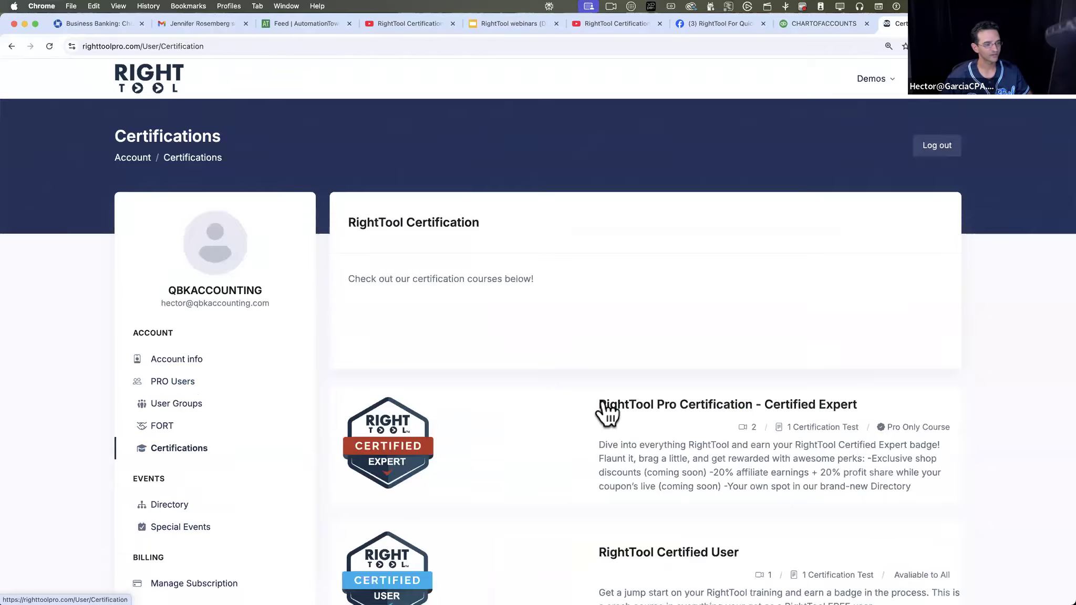
pyautogui.scroll(-5, 607, 415)
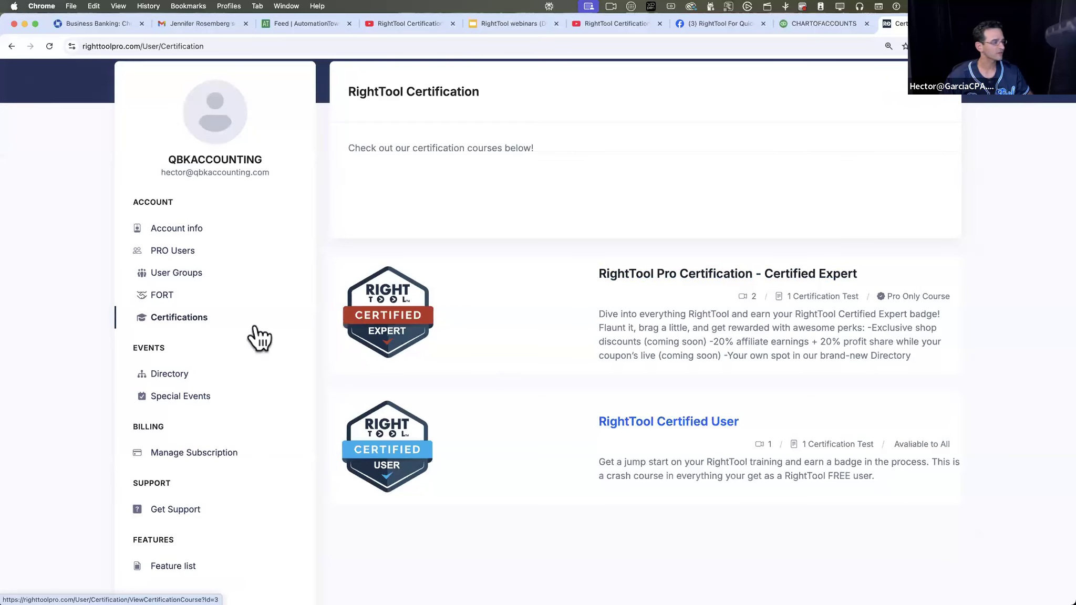
# Open the RightTool Directory and look over its certified user listing
pyautogui.click(171, 374)
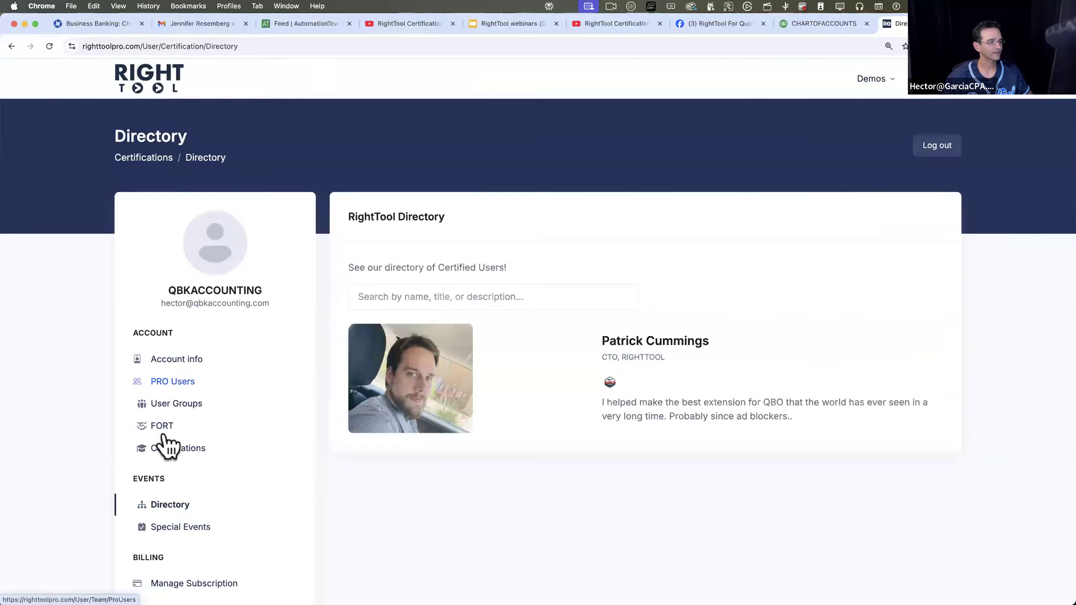
pyautogui.scroll(-2, 632, 281)
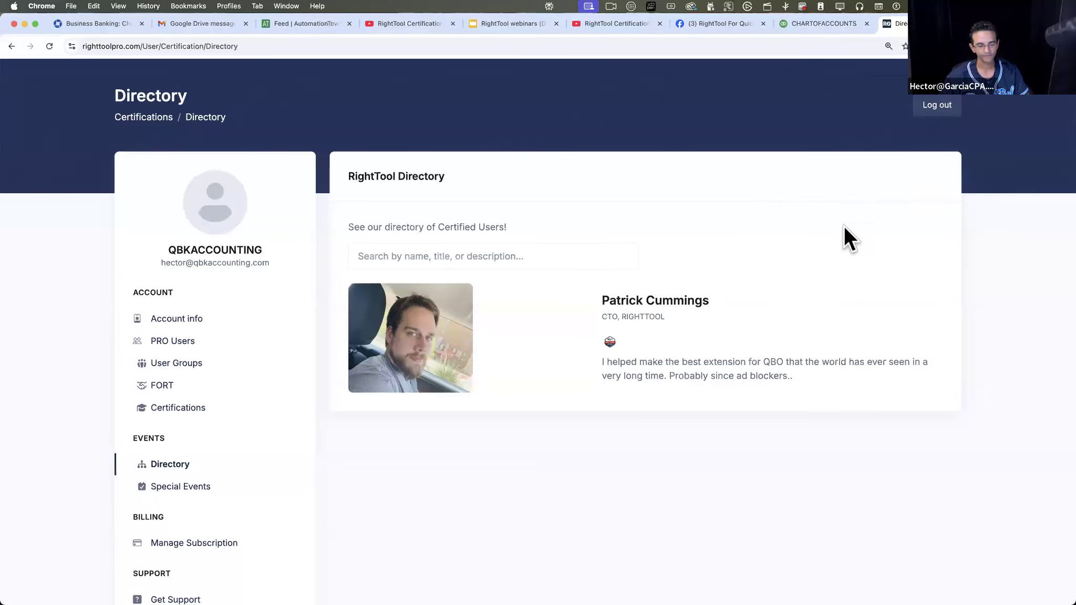
pyautogui.scroll(-3, 836, 163)
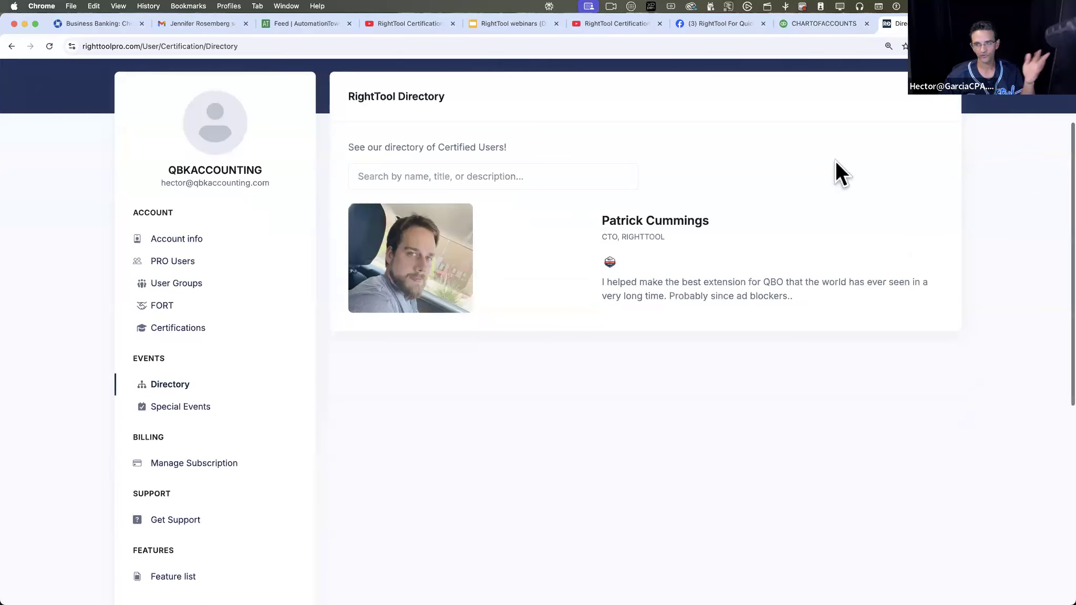
pyautogui.scroll(5, 835, 161)
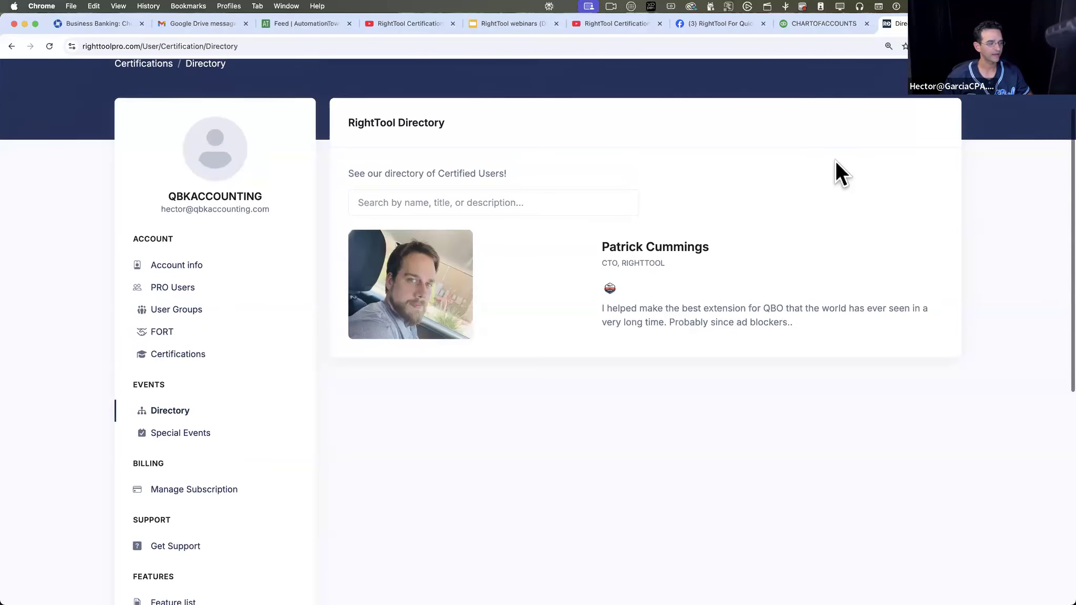
# Log out of the PRO account, close the RightTool site and switch to the "RightTool webinars (DEC2025)" presentation in Google Slides
pyautogui.click(836, 192)
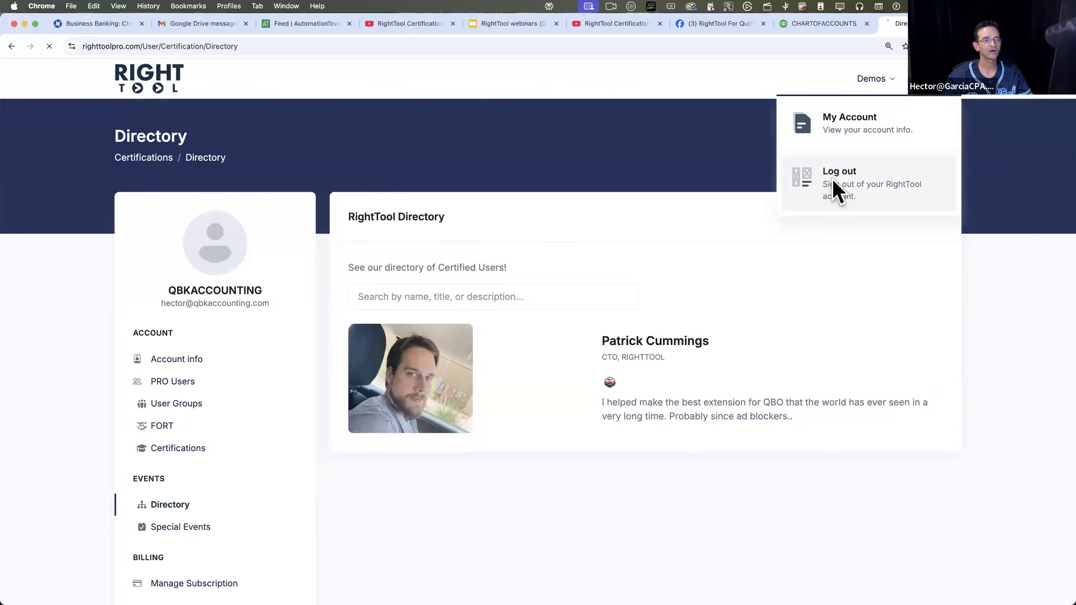
pyautogui.press('super+w')
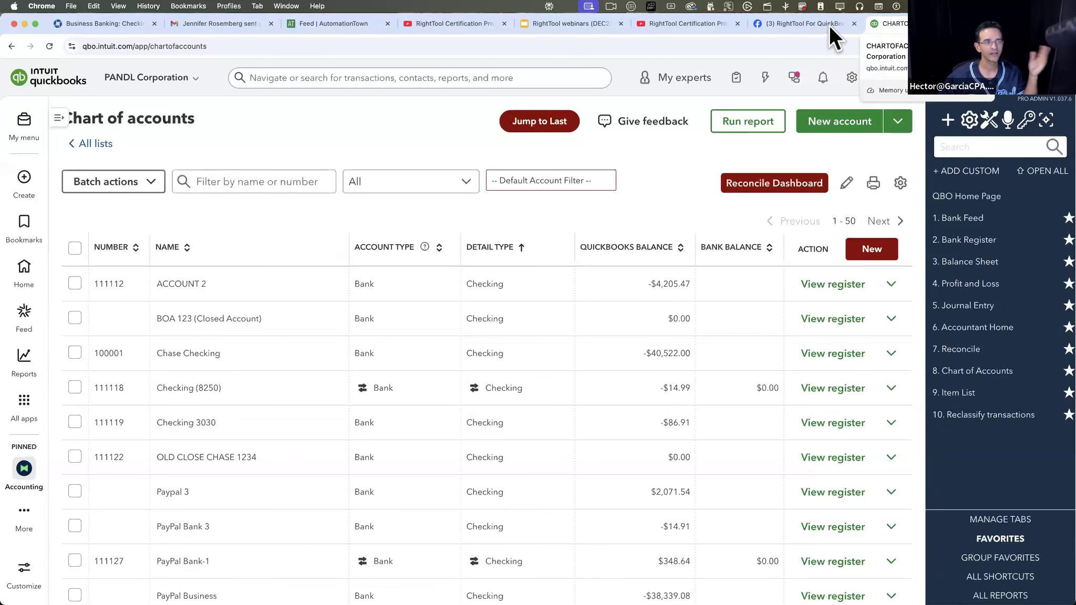
pyautogui.click(560, 21)
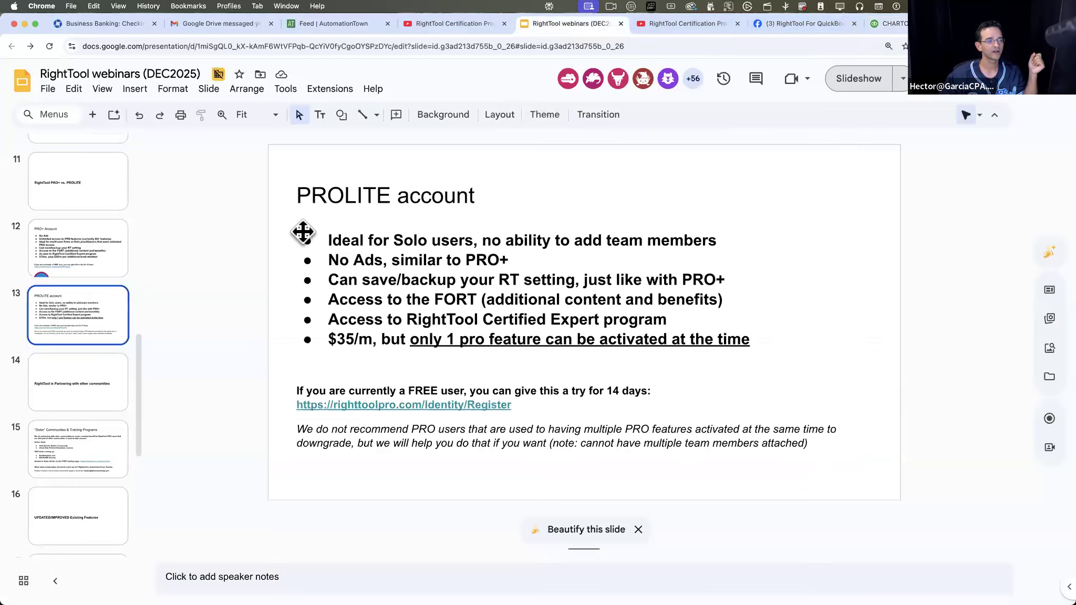
# Present the slideshow from the PROLITE account slide and advance to the “Sister” Communities & Training Programs slide
pyautogui.click(858, 82)
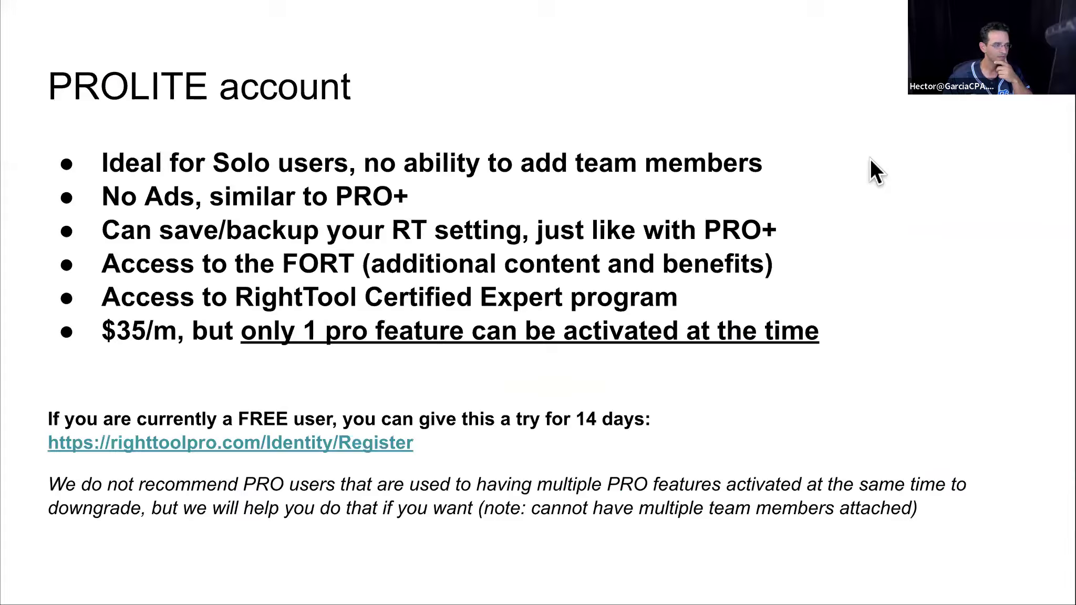
pyautogui.press('Right')
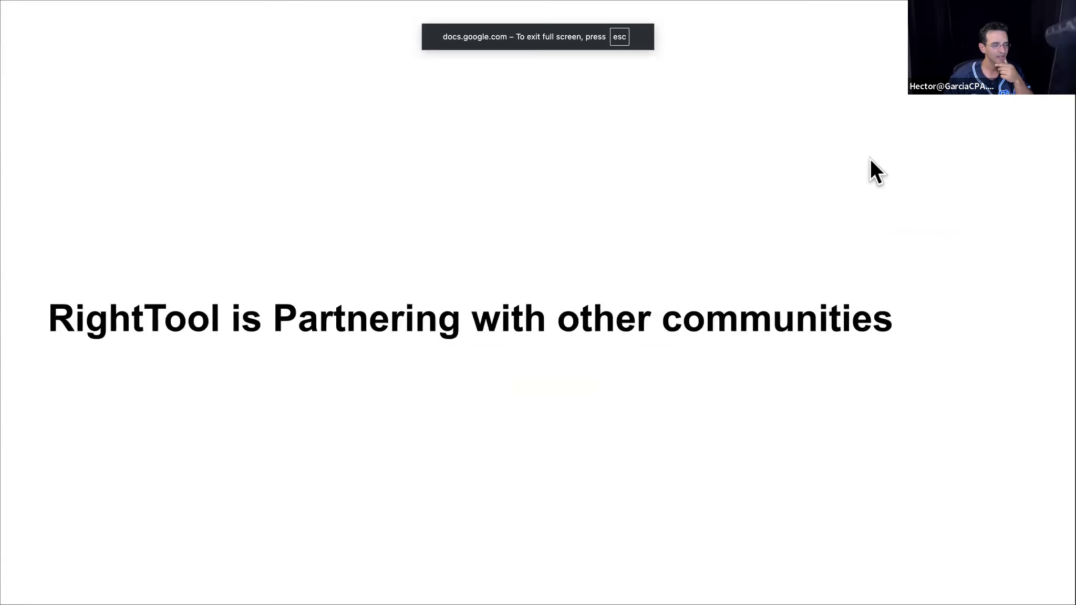
pyautogui.press('Right')
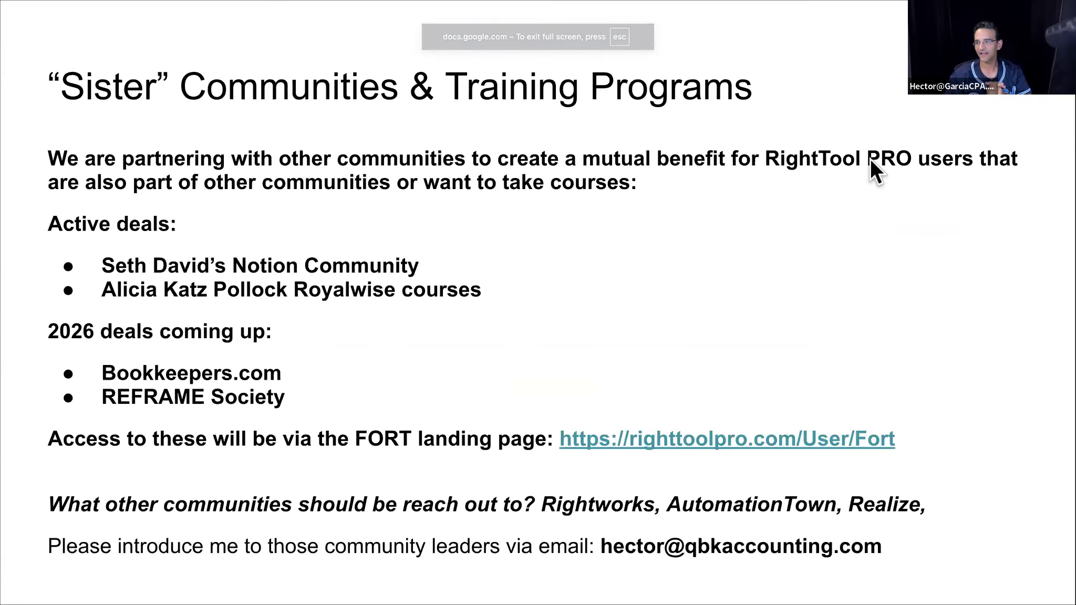
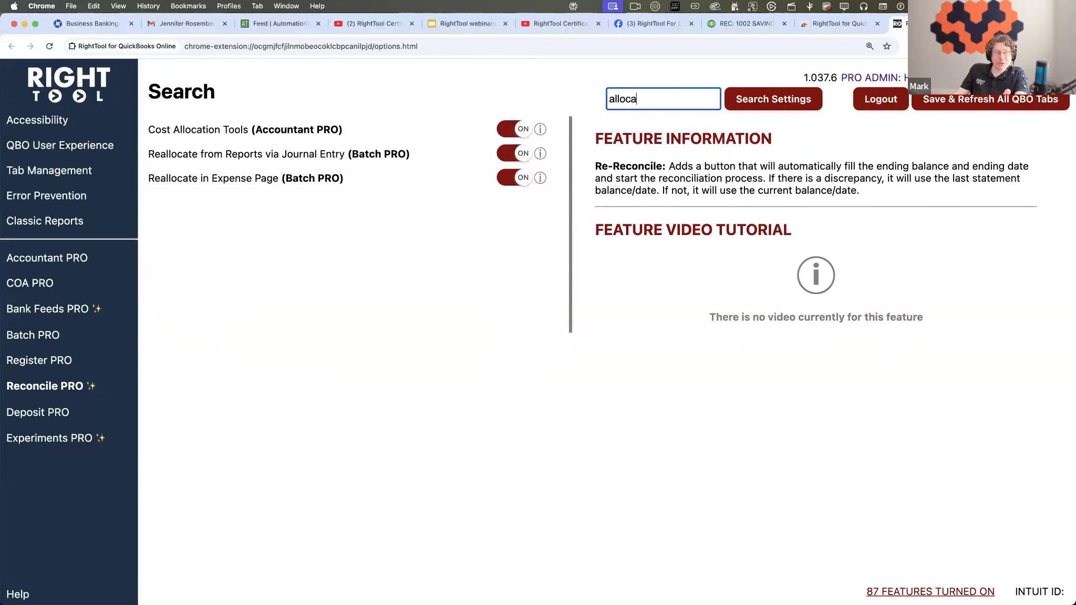
# Save the RightTool settings with a refresh of all QBO tabs, and switch to the QuickBooks Online Reconcile page
pyautogui.moveTo(168, 175); pyautogui.dragTo(391, 168)
pyautogui.press('alt+super+8')
pyautogui.press('alt+super+8')
pyautogui.click(973, 108)
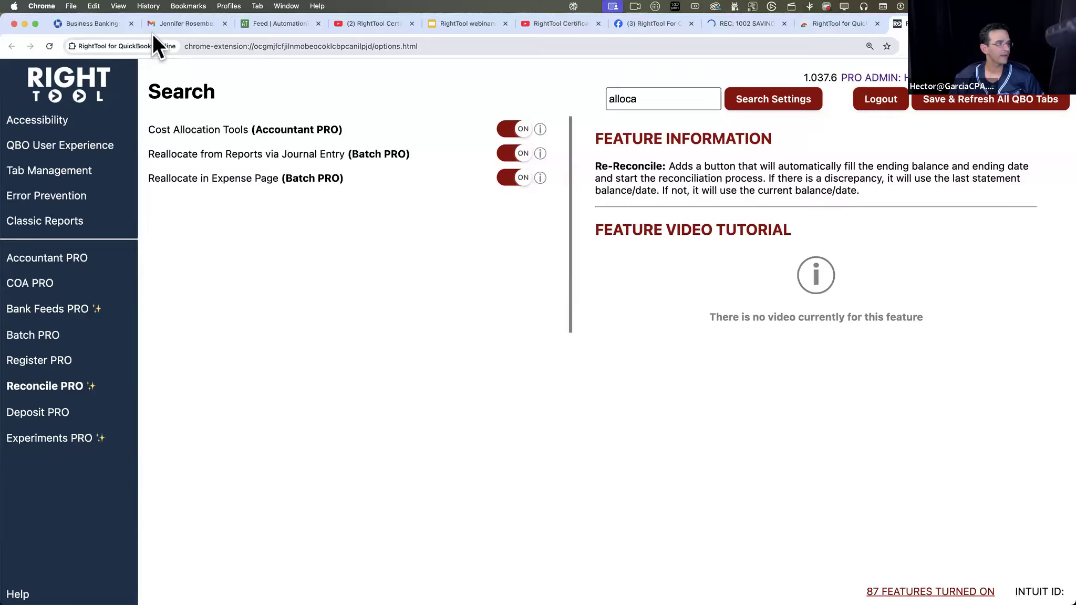
pyautogui.click(755, 22)
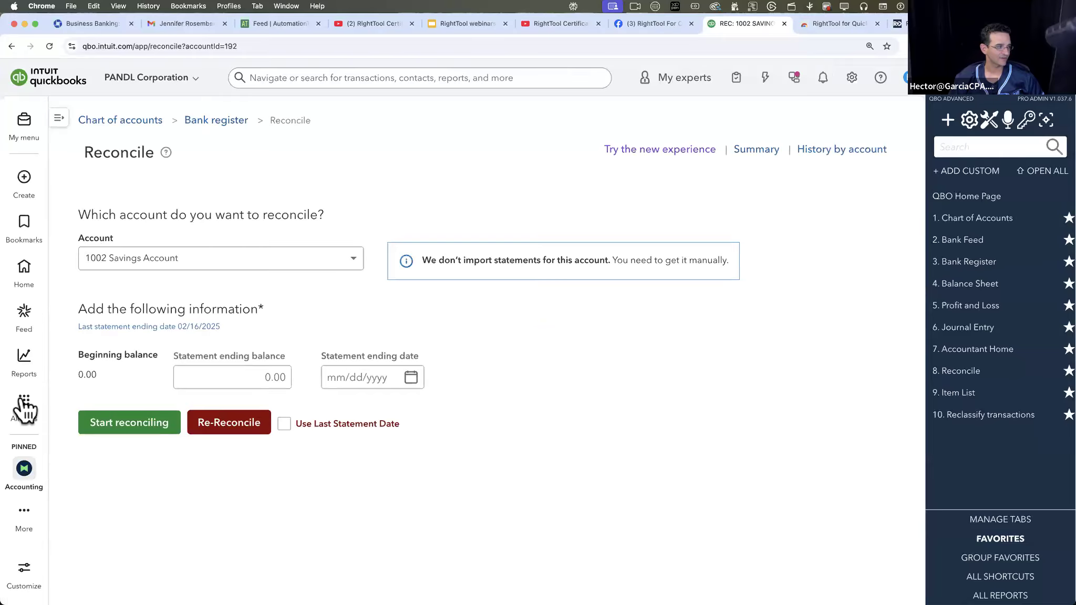
# Find the Profit and Loss by Class report among the standard reports by searching for "class" and open it
pyautogui.moveTo(26, 360)
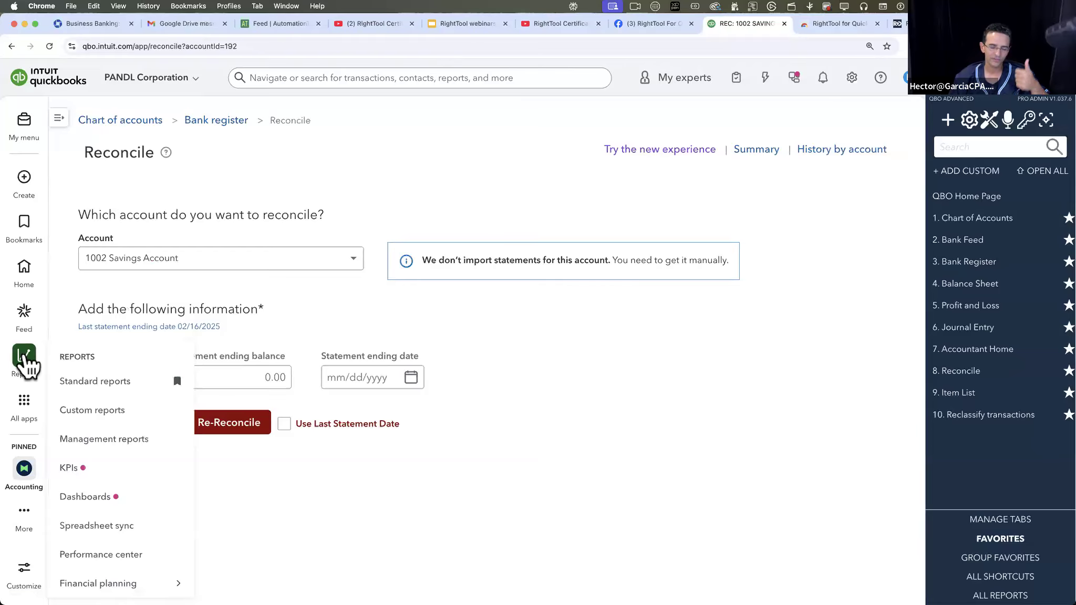
pyautogui.click(110, 381)
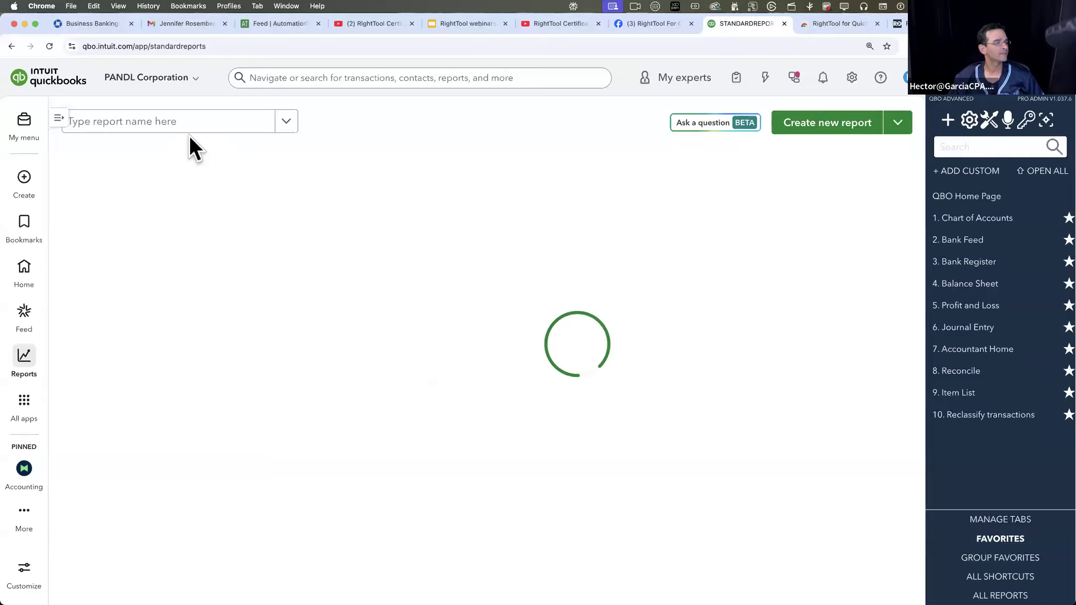
pyautogui.click(172, 126)
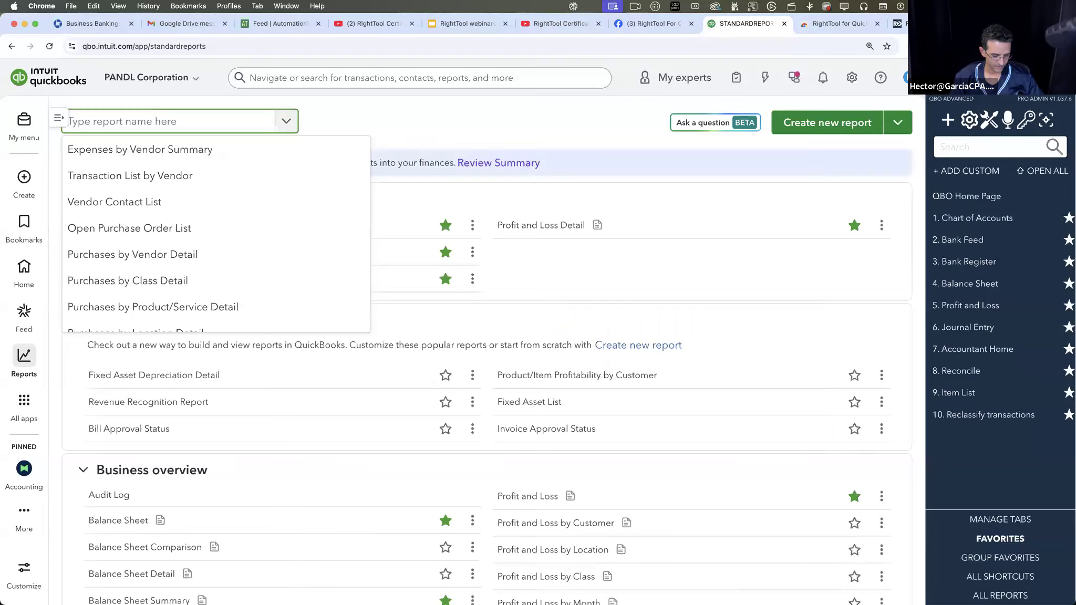
pyautogui.write('class')
pyautogui.click(185, 201)
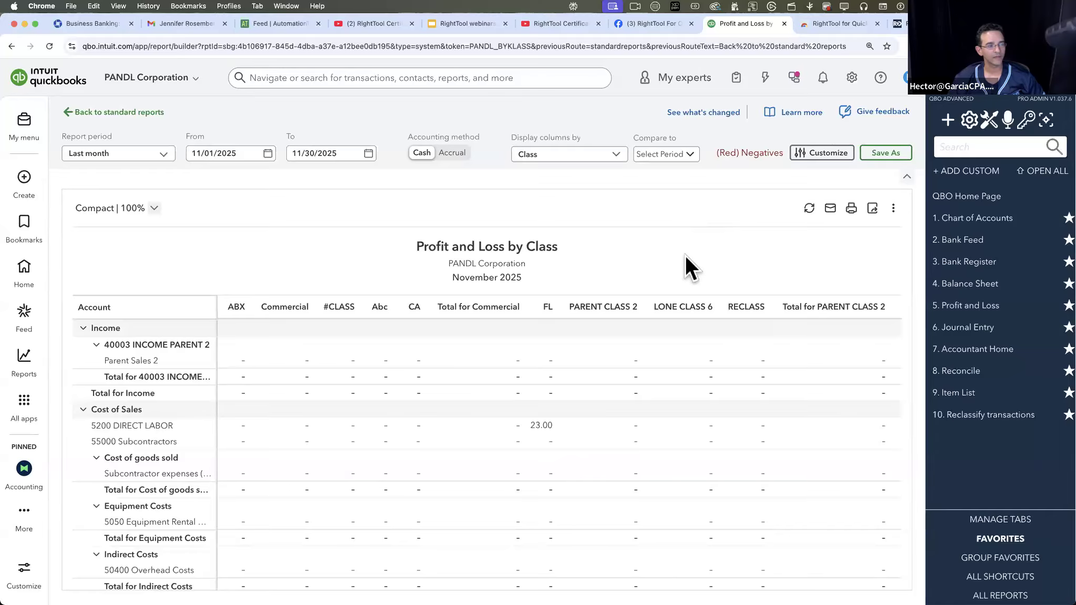
# Look over the Profit and Loss by Class report, collapsing its filter header and expanding it again
pyautogui.scroll(-5, 677, 354)
pyautogui.scroll(5, 677, 354)
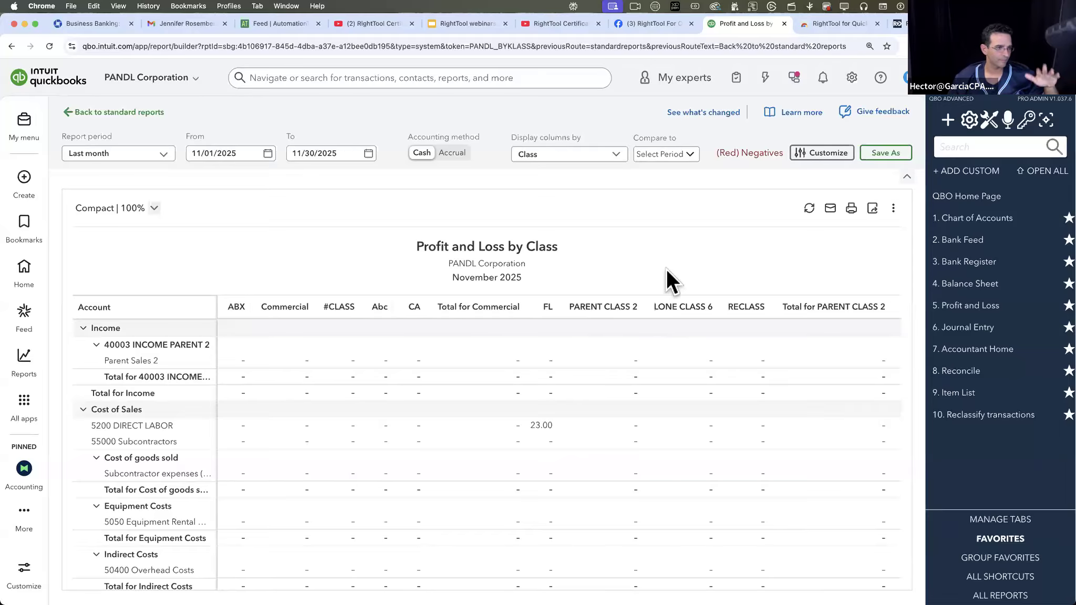
pyautogui.click(907, 179)
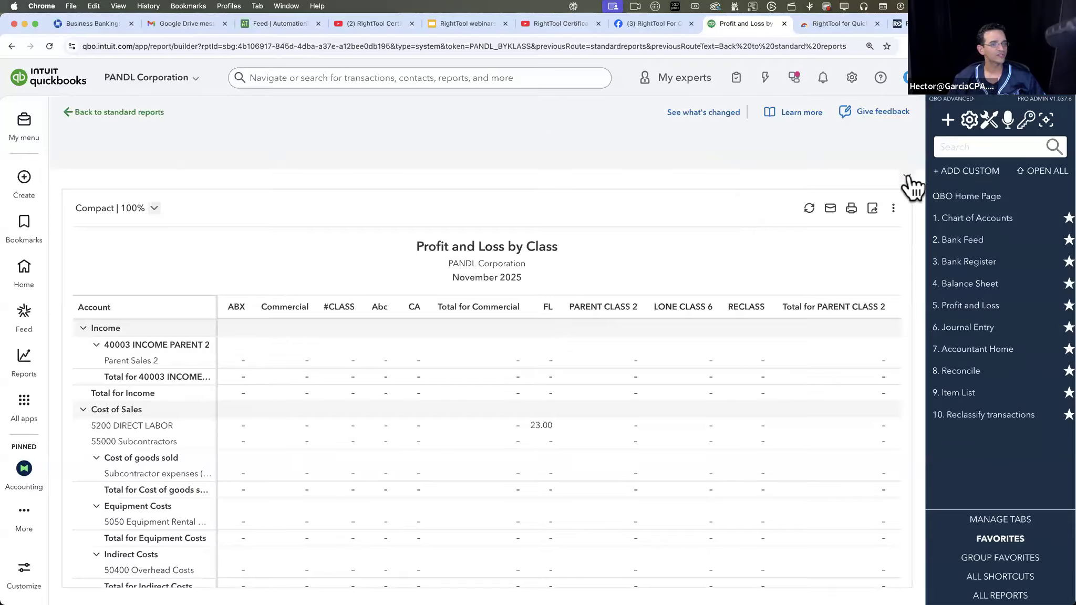
pyautogui.click(909, 137)
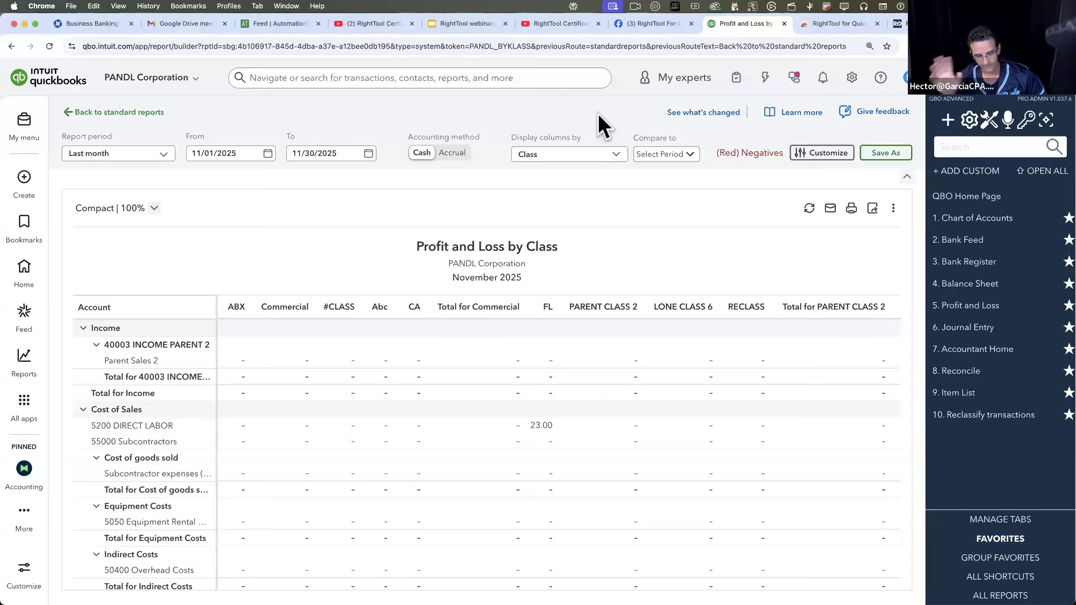
# Switch the Profit and Loss by Class report to classic view and look at the Reallocate option and class columns
pyautogui.click(895, 209)
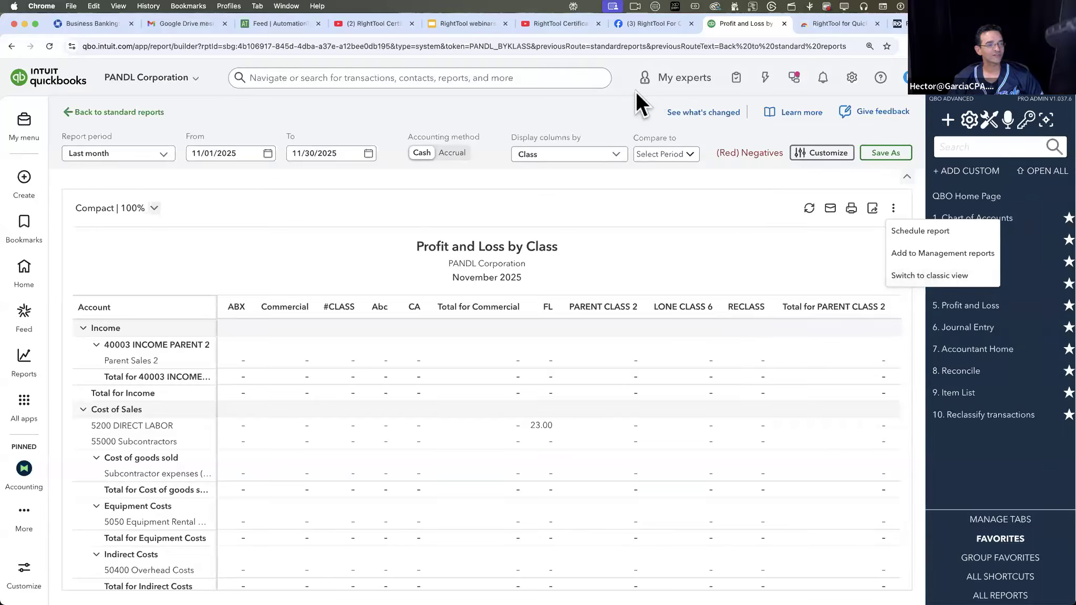
pyautogui.click(916, 272)
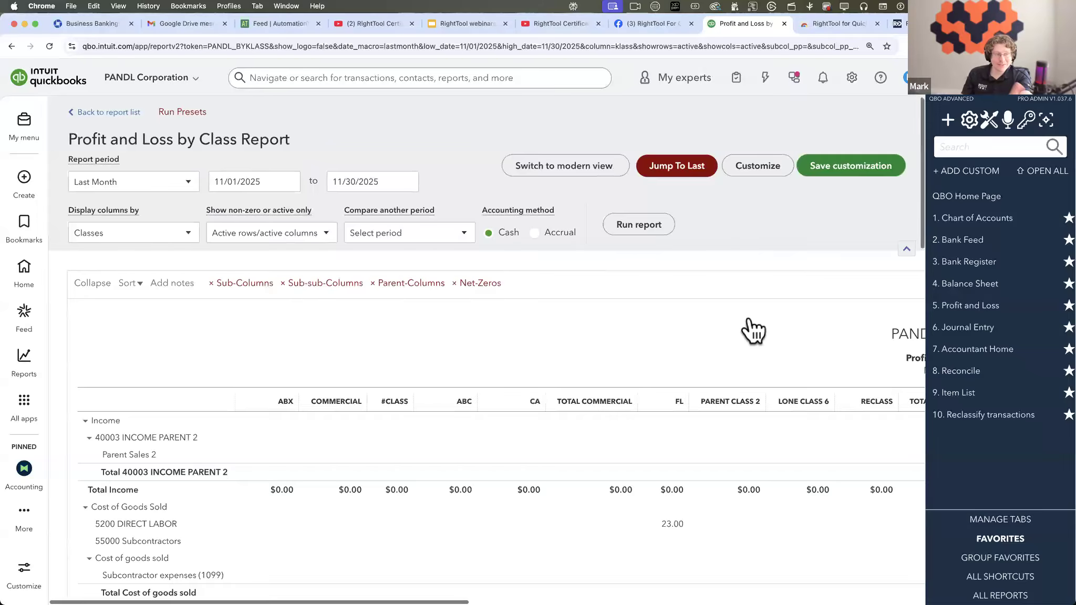
pyautogui.hscroll(10, 753, 330)
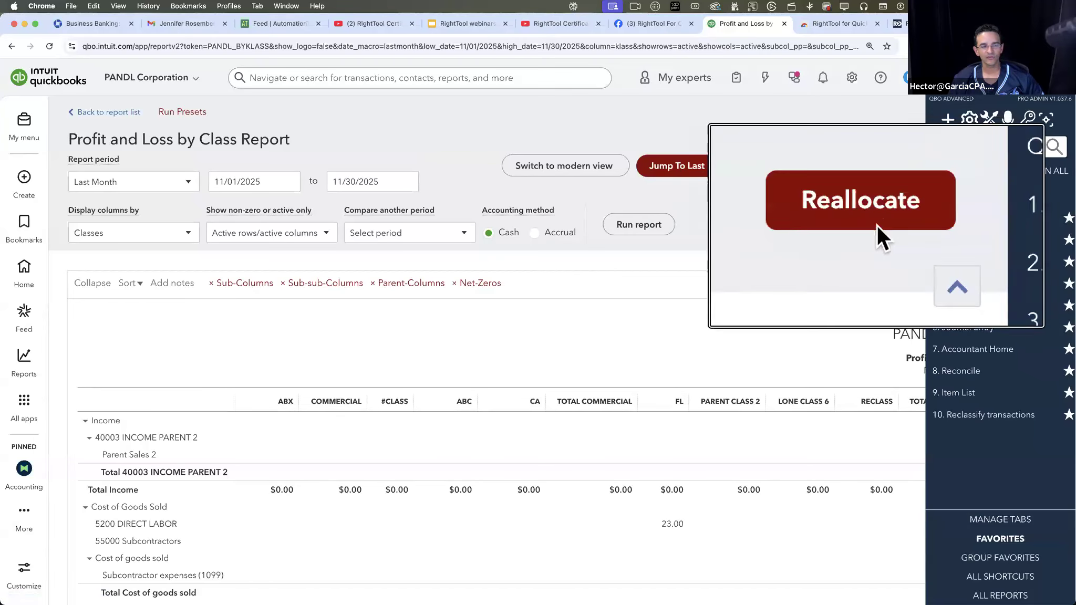
pyautogui.hscroll(10, 697, 342)
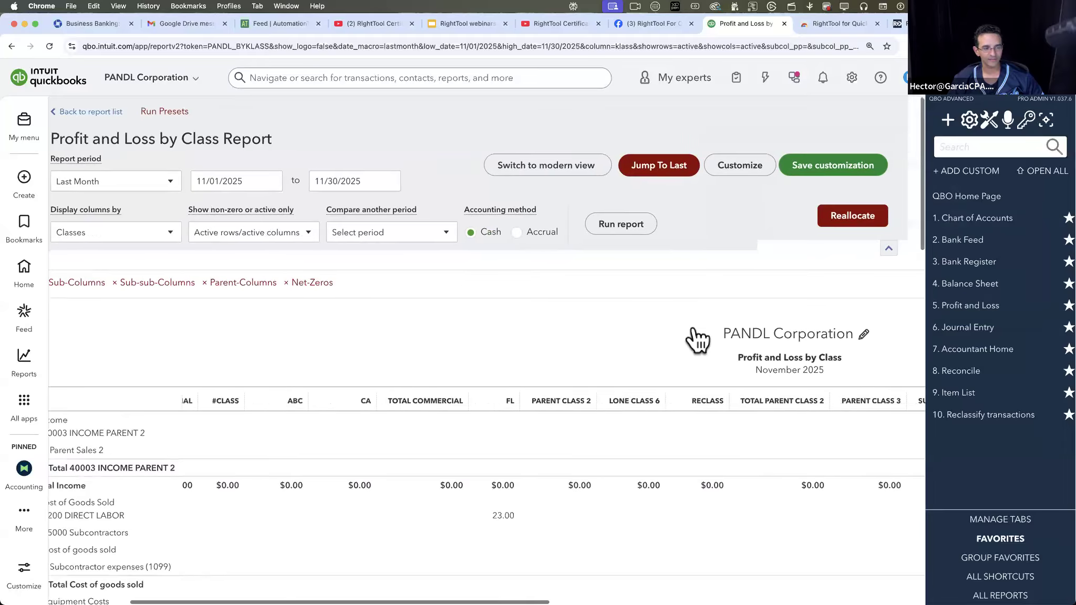
pyautogui.hscroll(-10, 697, 341)
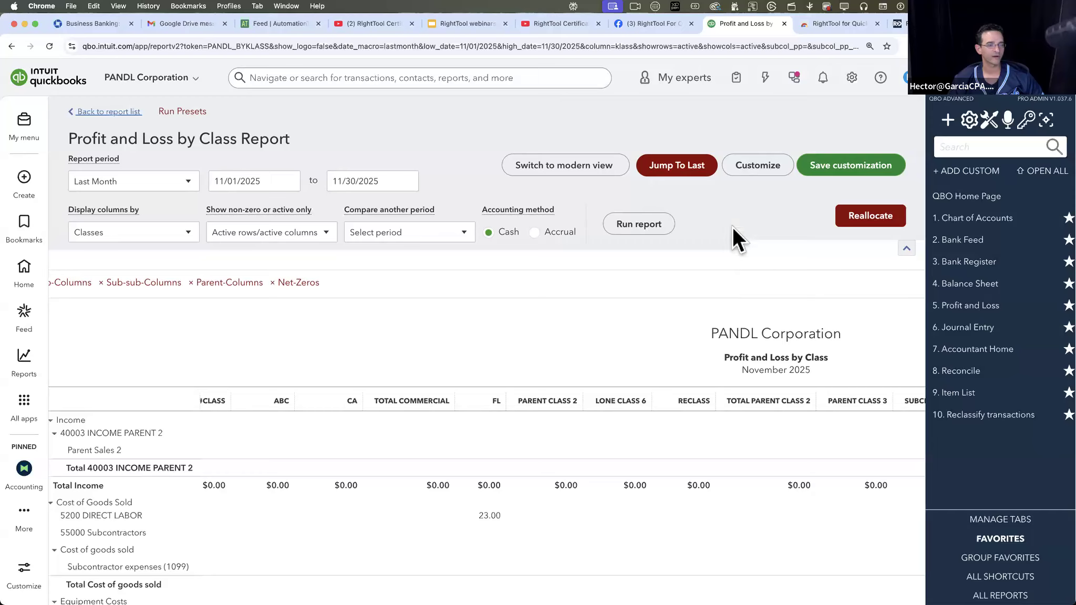
# Switch the report to modern view and back to classic view, and view its Not Specified and Total columns
pyautogui.click(609, 170)
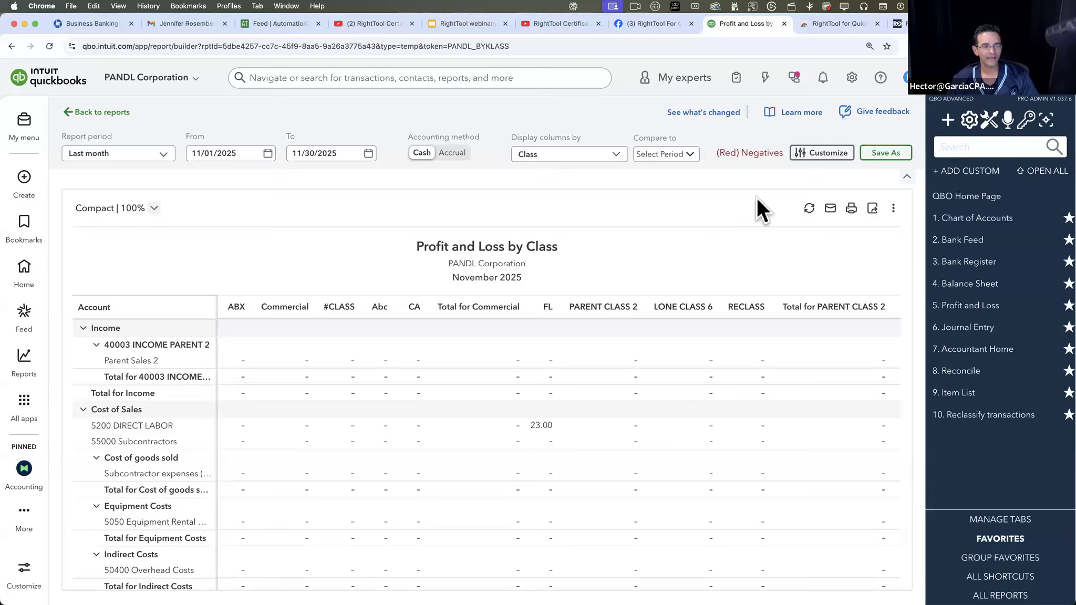
pyautogui.click(894, 208)
pyautogui.click(908, 274)
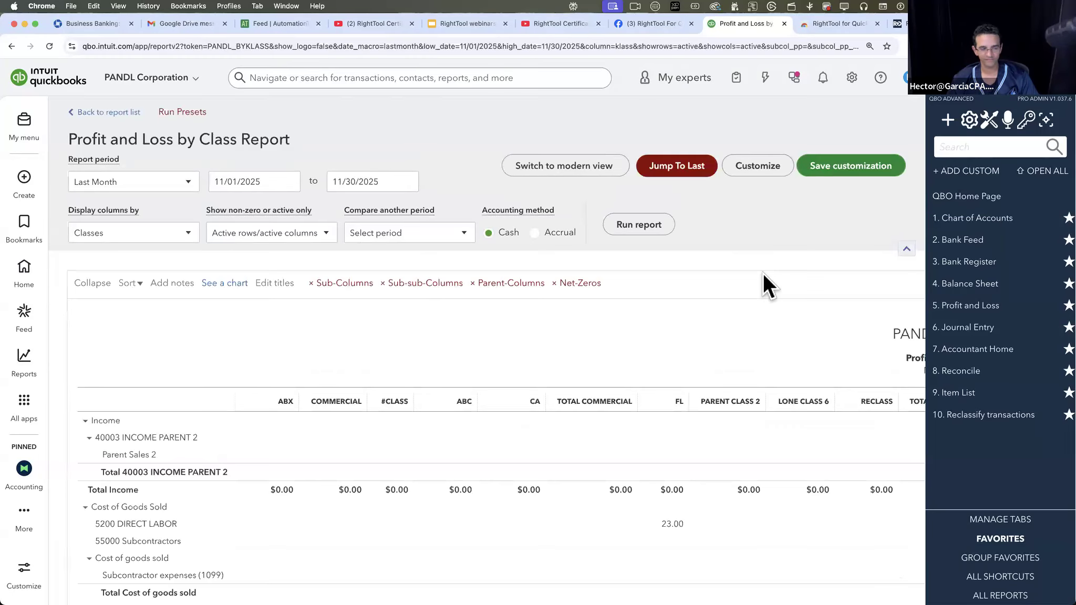
pyautogui.hscroll(15, 738, 322)
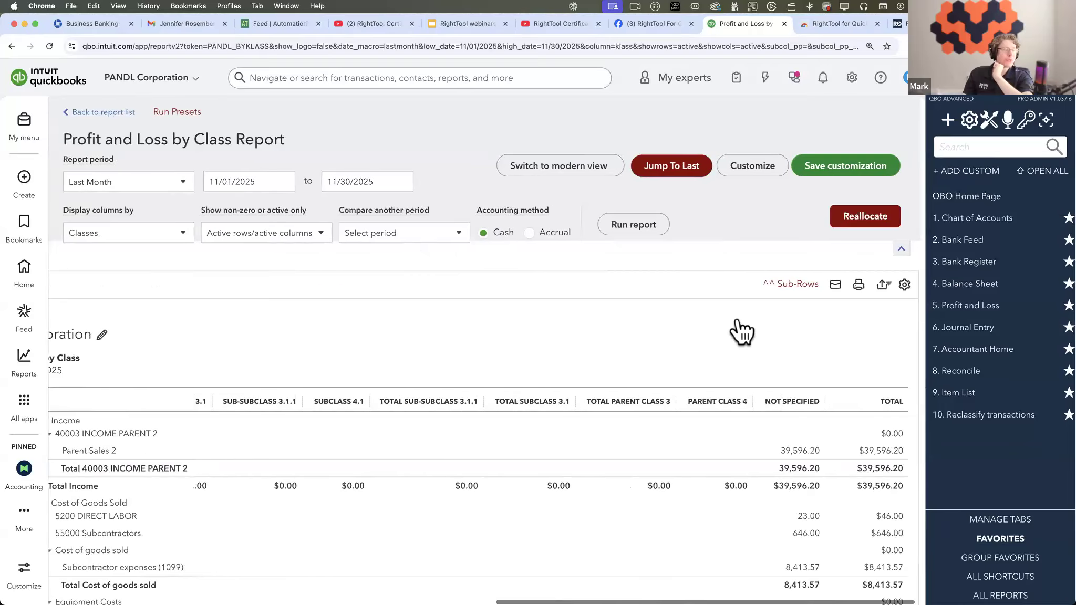
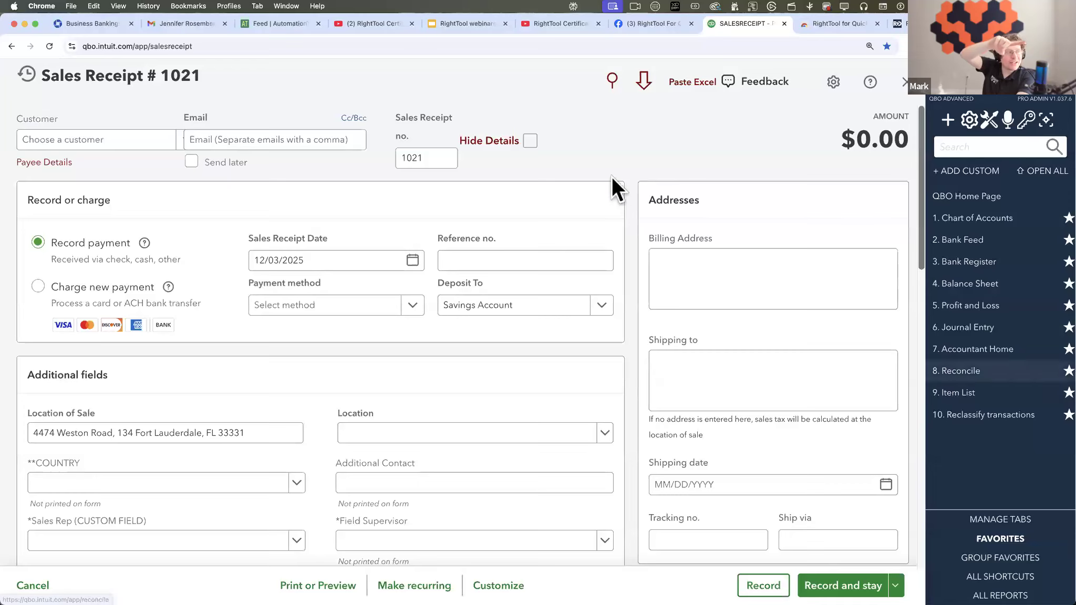
# Toggle the Hide Details option on the new sales receipt on and off several times
pyautogui.click(529, 140)
pyautogui.click(529, 140)
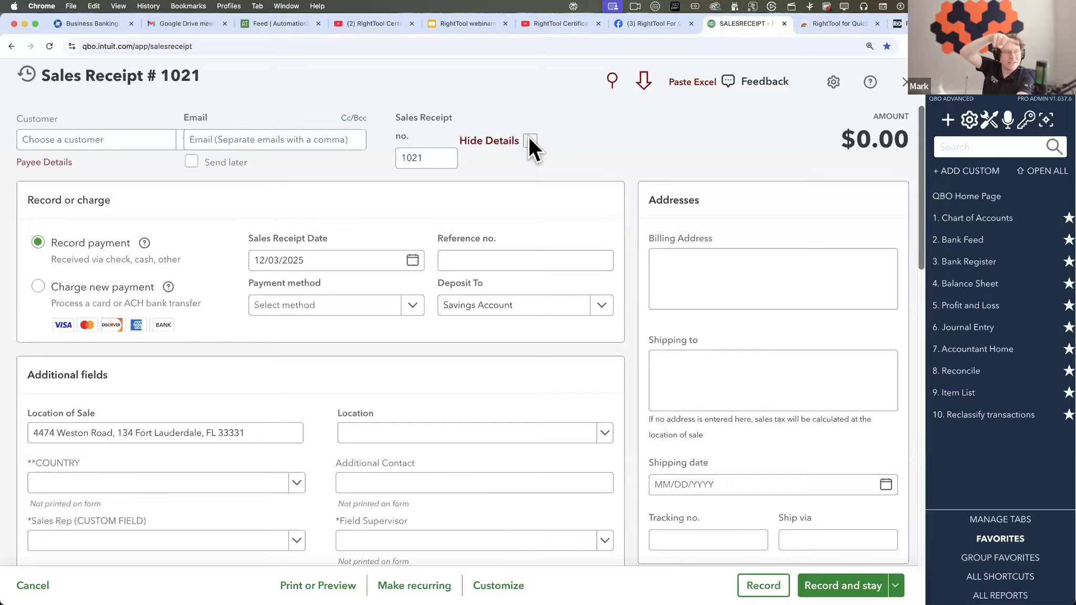
pyautogui.click(531, 140)
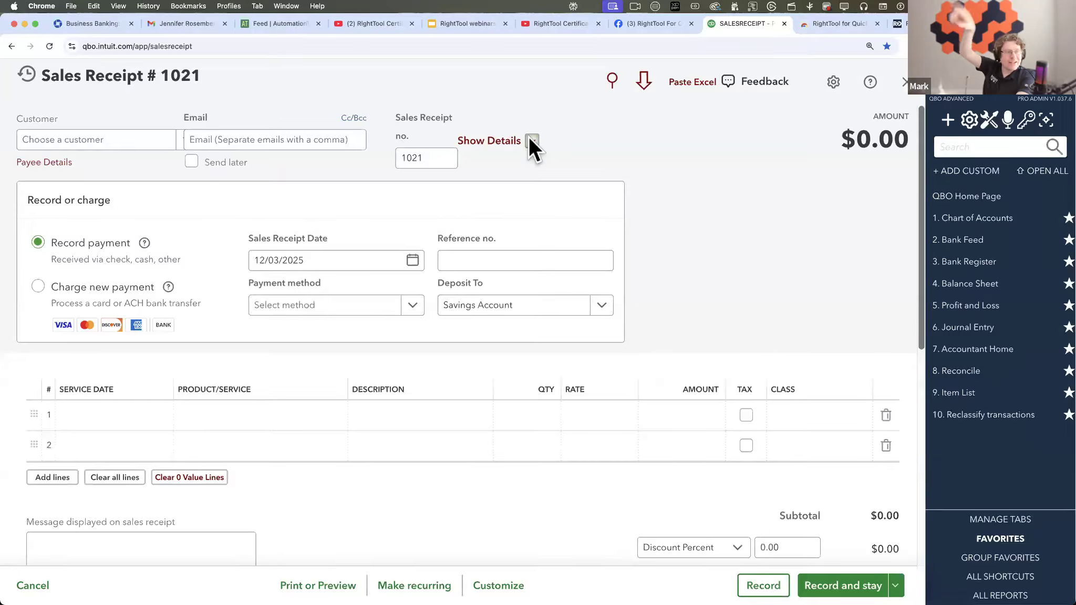
pyautogui.click(531, 140)
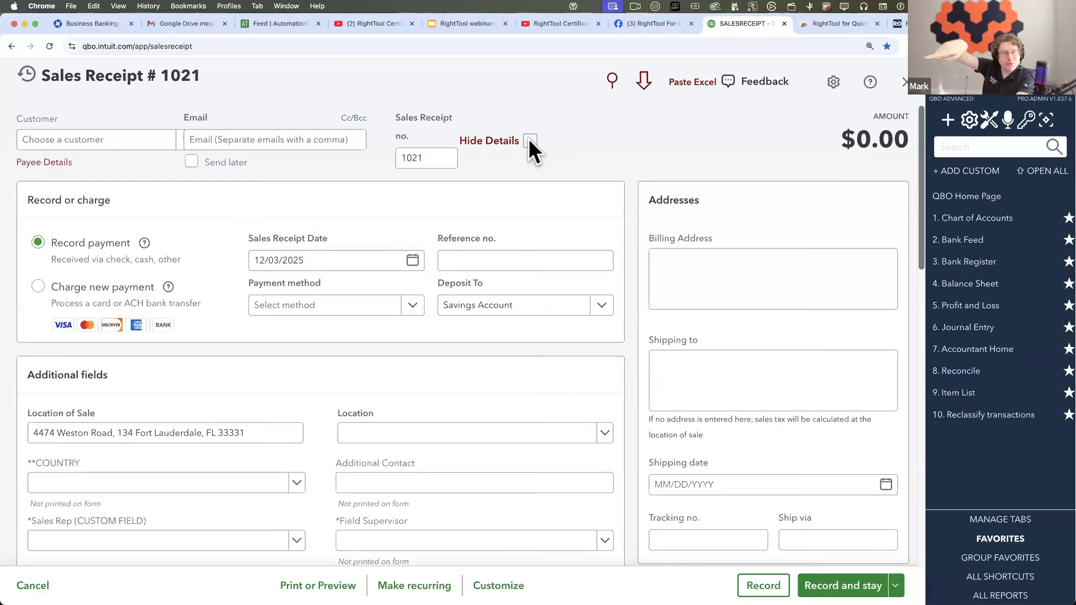
pyautogui.click(530, 140)
pyautogui.click(530, 140)
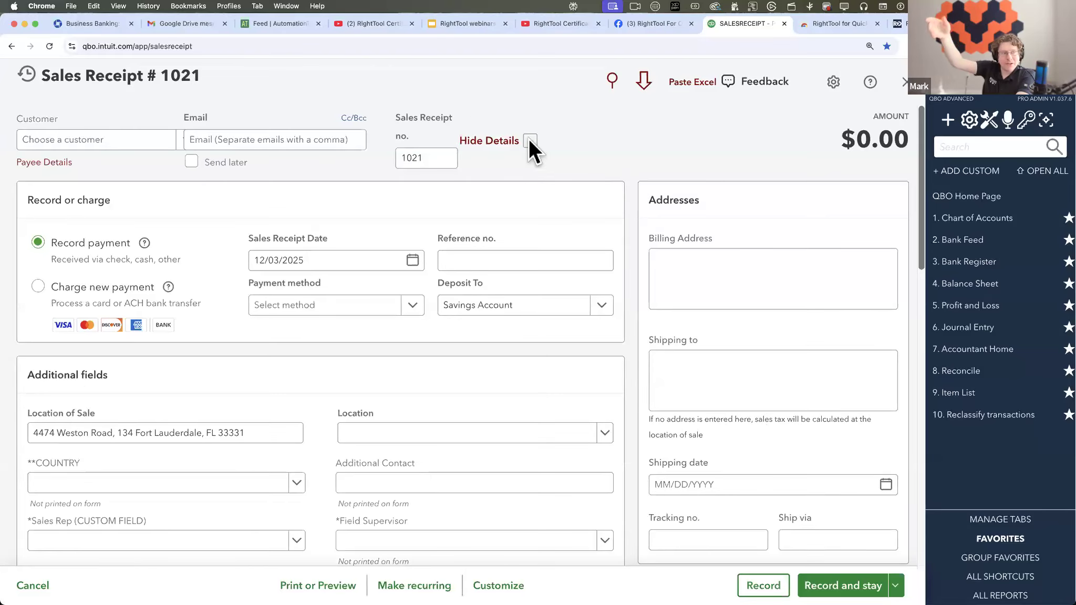
# Compare the sales receipt form with its details hidden and shown, and leave the details hidden
pyautogui.click(530, 140)
pyautogui.scroll(-5, 528, 139)
pyautogui.scroll(4, 528, 140)
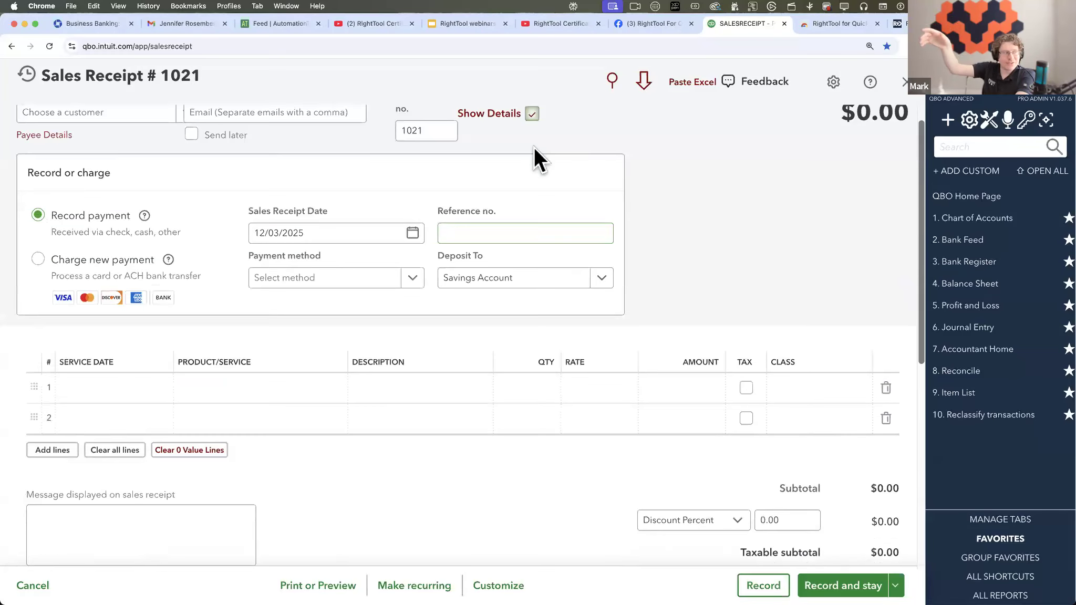
pyautogui.scroll(1, 534, 146)
pyautogui.click(534, 138)
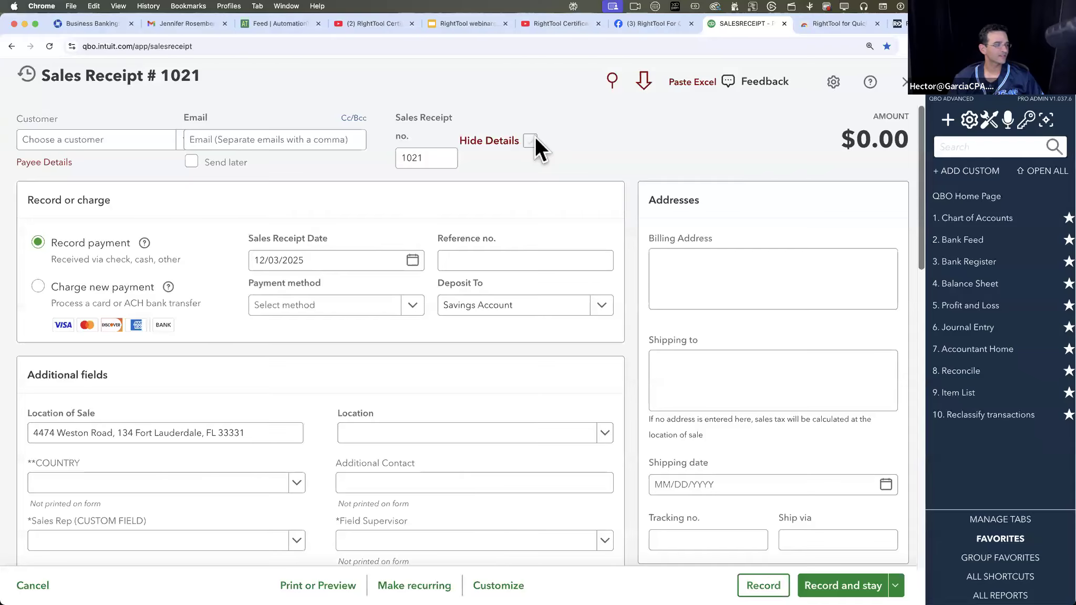
pyautogui.scroll(-6, 535, 138)
pyautogui.scroll(6, 533, 138)
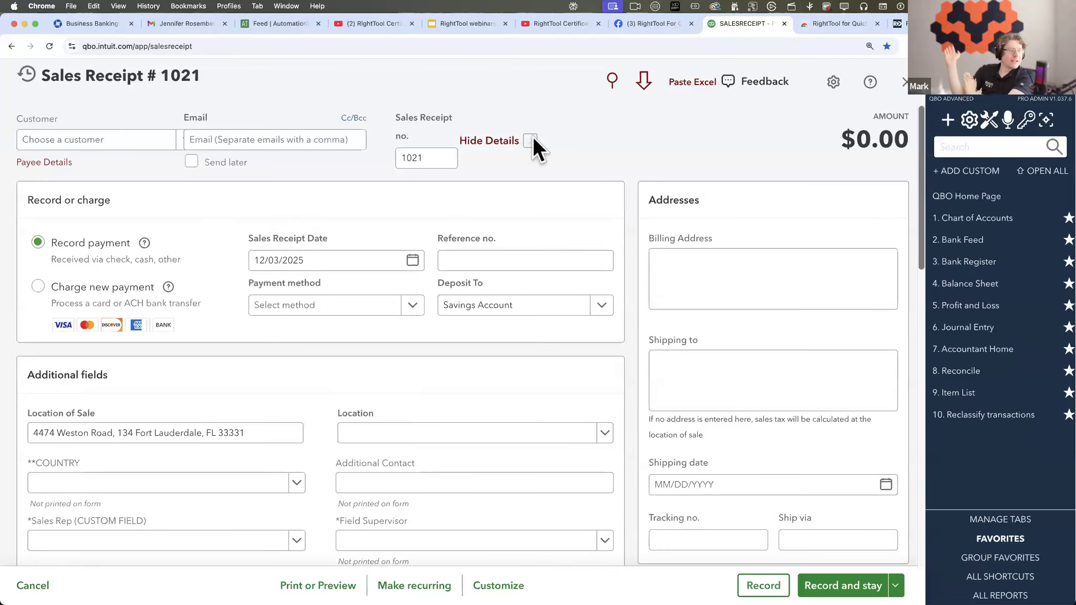
pyautogui.click(531, 138)
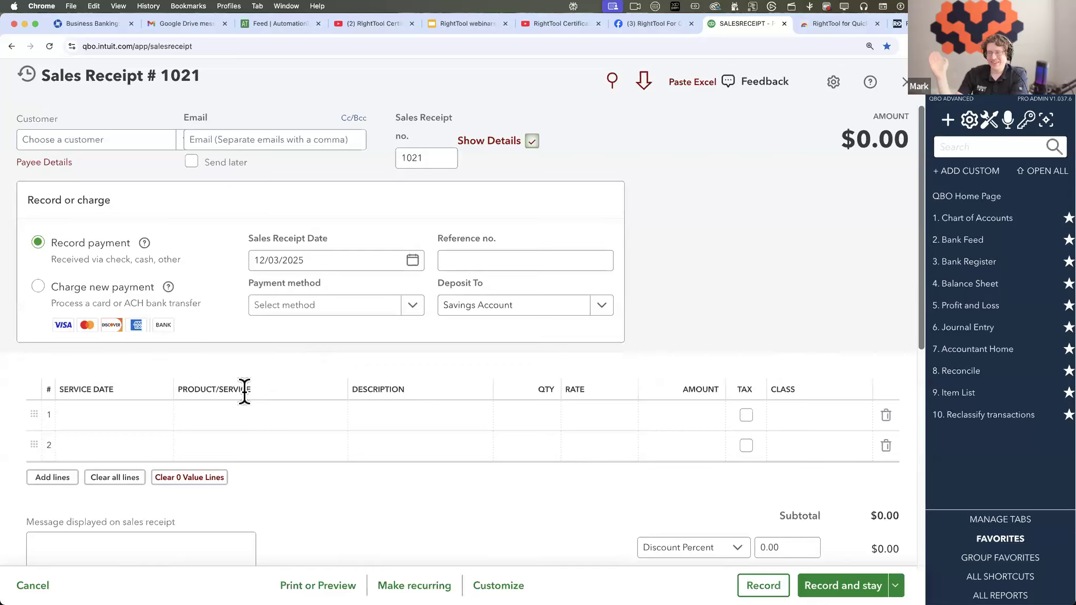
# Add the LOV5 product to the sales receipt's first line, and show the receipt's details before hiding them again
pyautogui.click(242, 416)
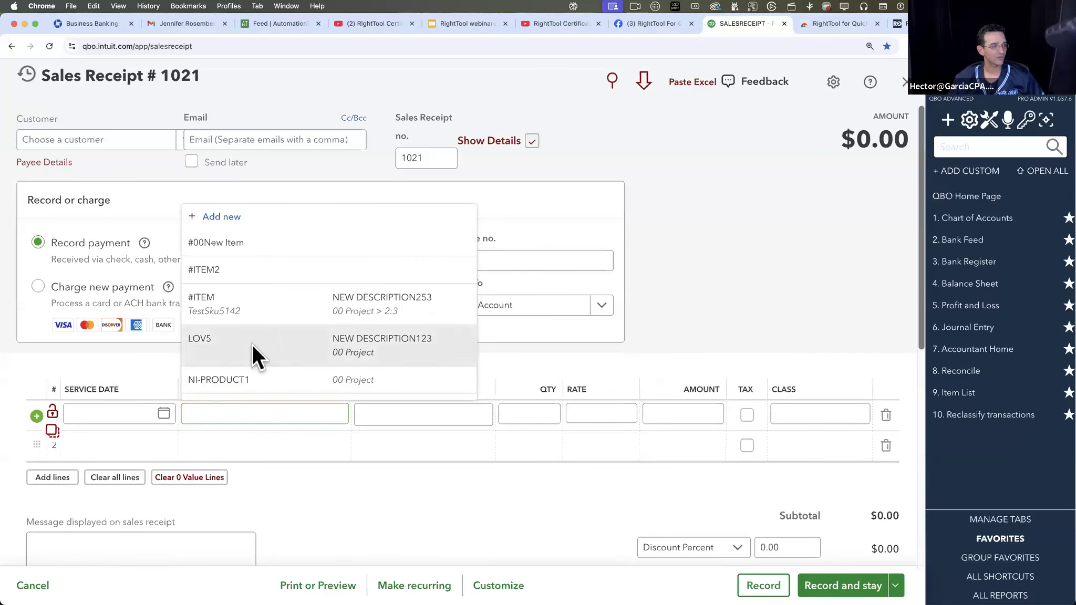
pyautogui.click(252, 344)
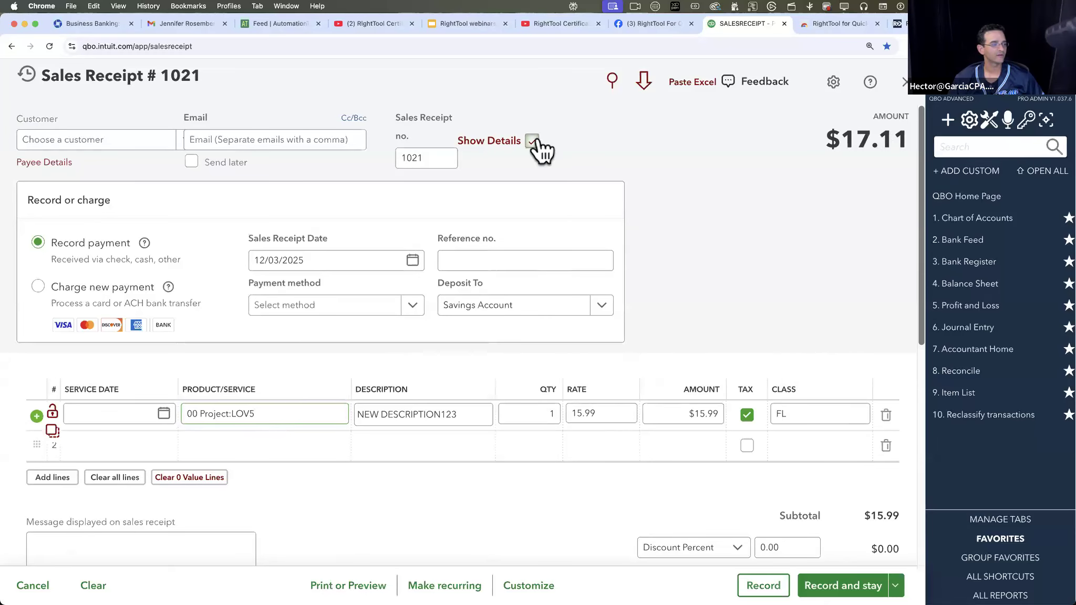
pyautogui.click(533, 140)
pyautogui.scroll(-5, 551, 321)
pyautogui.scroll(5, 551, 321)
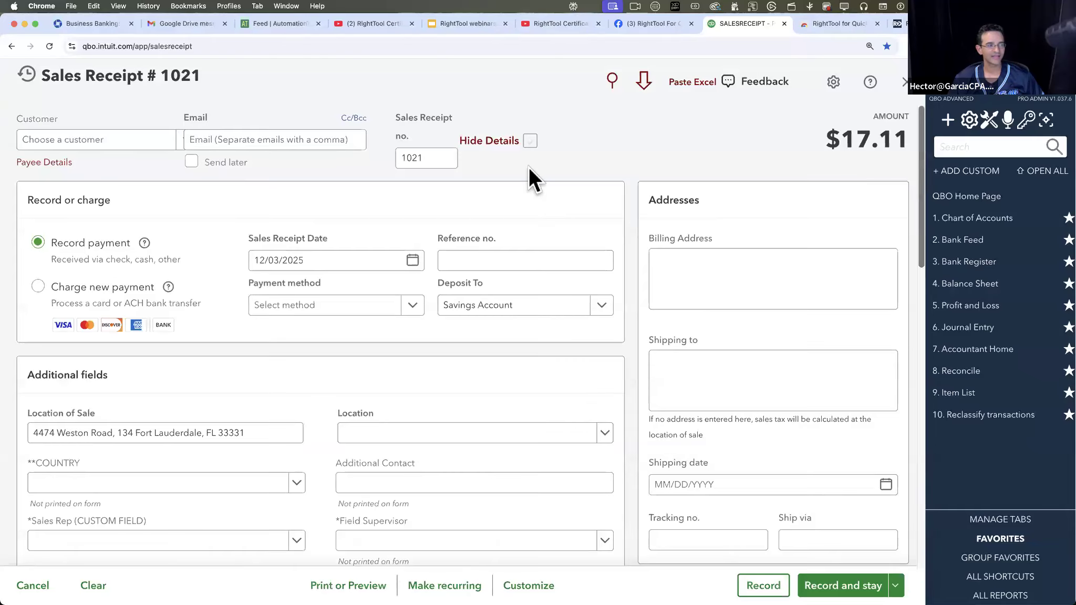
pyautogui.click(533, 139)
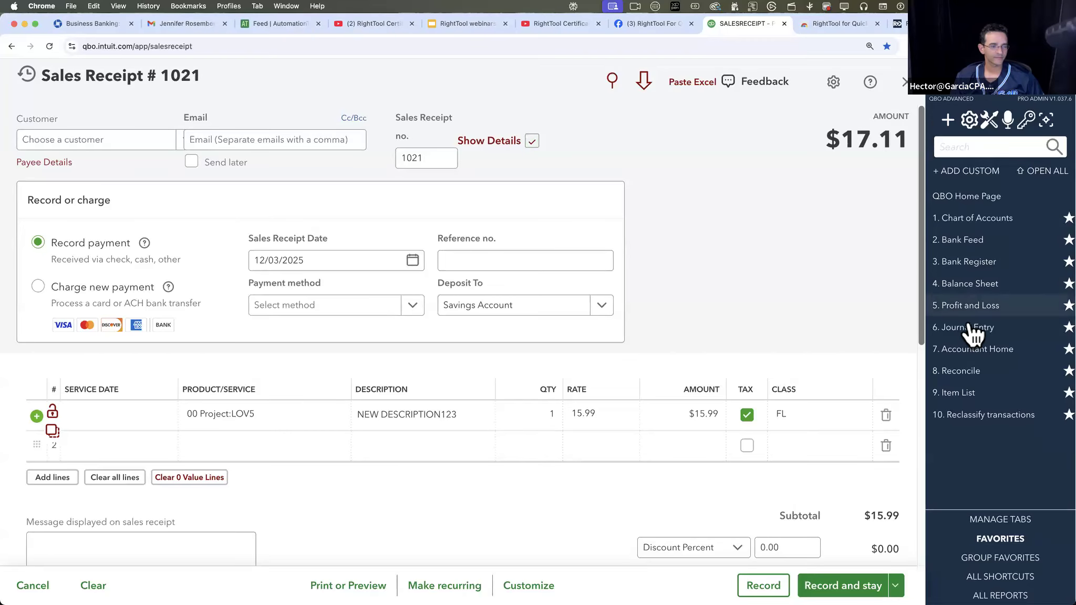
# Open the Profit and Loss report from the RightTool favorites
pyautogui.click(977, 306)
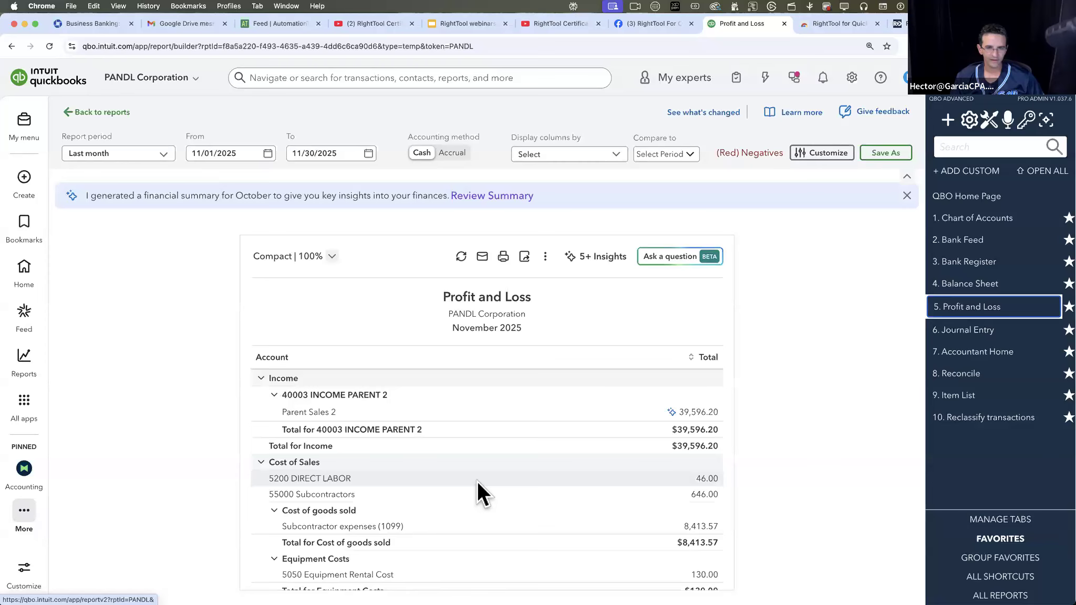
# Zoom the Profit and Loss report to 125%, to 150%, and back to 100%
pyautogui.scroll(-4, 477, 480)
pyautogui.scroll(3, 477, 481)
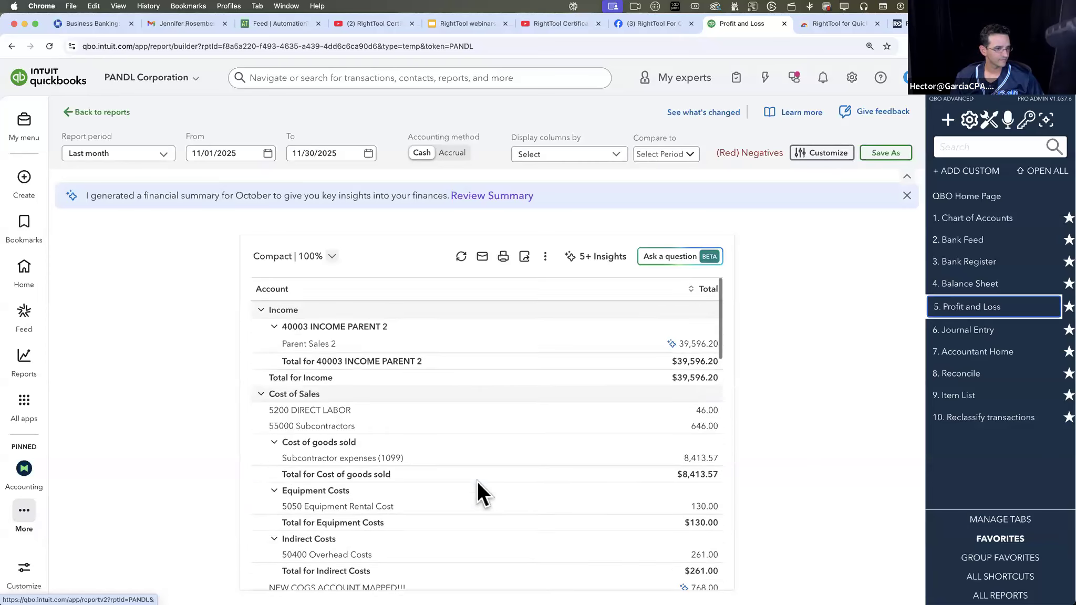
pyautogui.scroll(2, 478, 480)
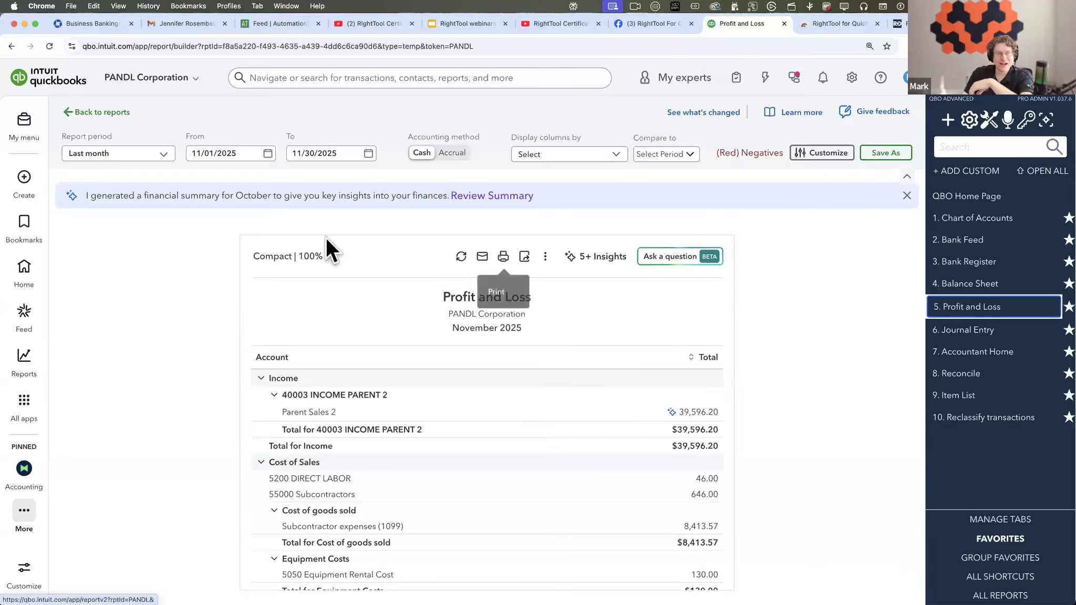
pyautogui.click(332, 256)
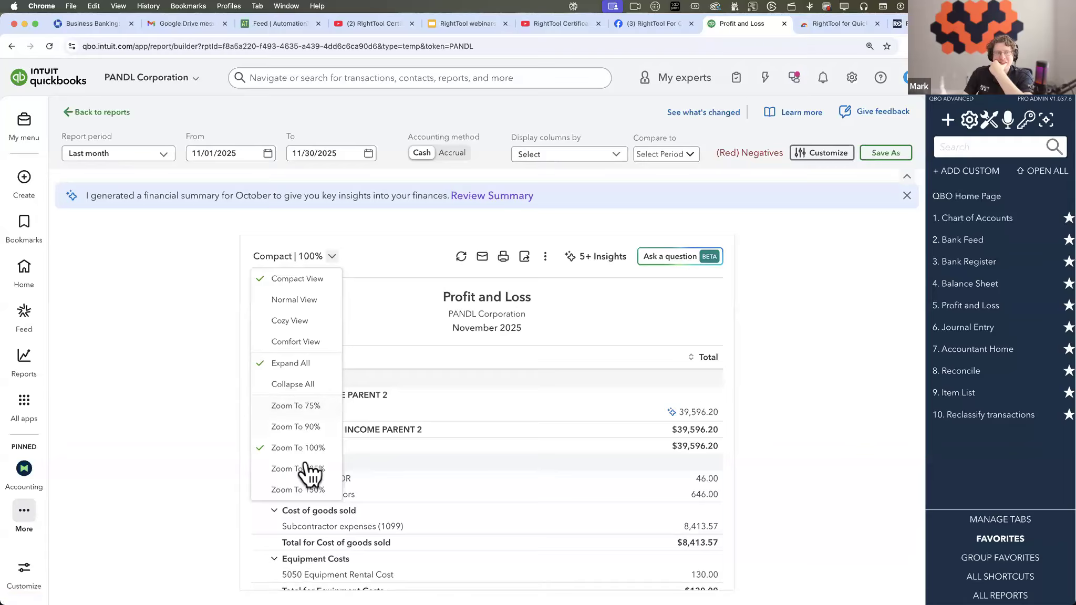
pyautogui.press('Return')
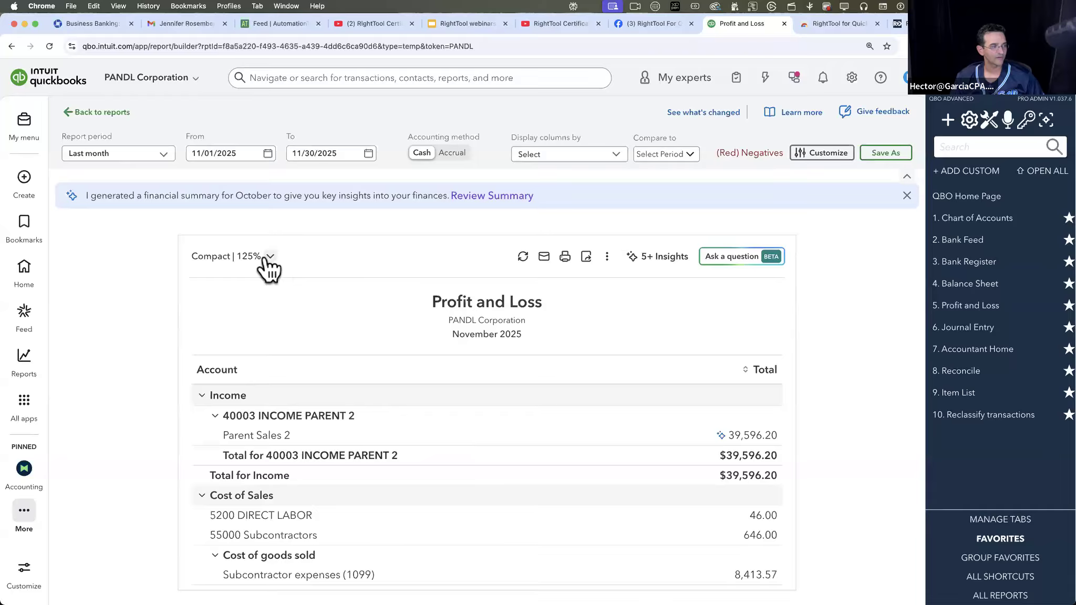
pyautogui.click(267, 257)
pyautogui.click(234, 489)
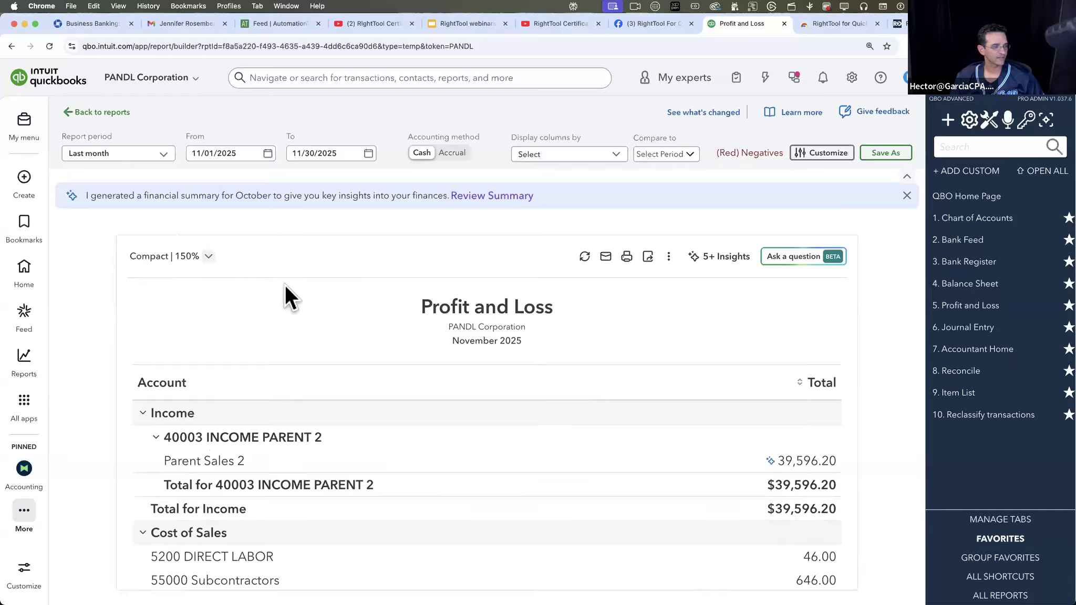
pyautogui.click(209, 257)
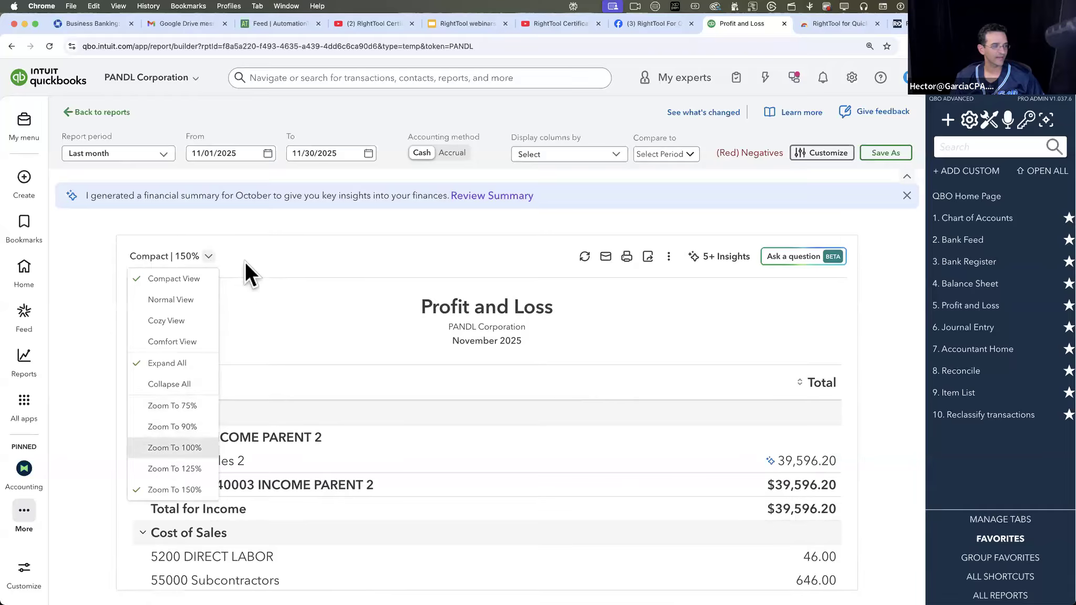
pyautogui.press('Return')
# Try the Profit and Loss report at 90% zoom, set it to 125%, and look through the report
pyautogui.click(331, 258)
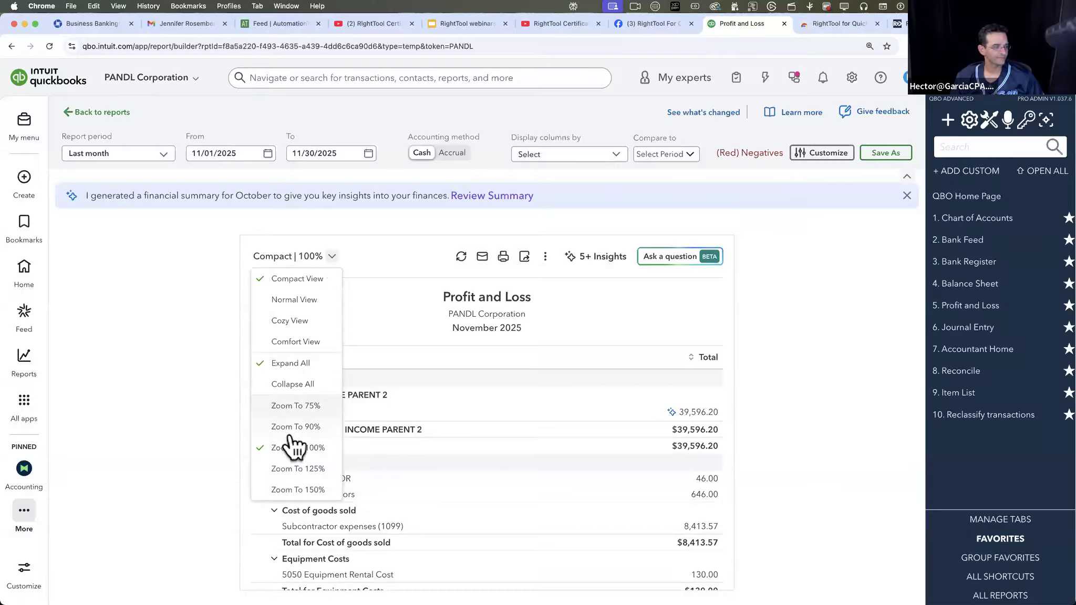
pyautogui.click(294, 427)
pyautogui.click(328, 257)
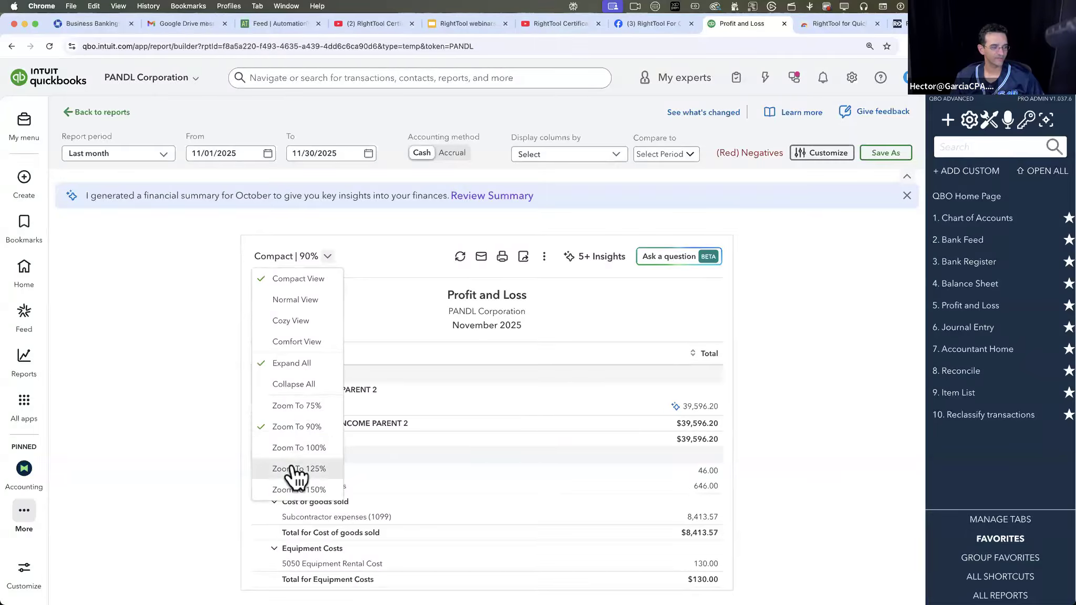
pyautogui.click(293, 464)
pyautogui.scroll(-8, 325, 388)
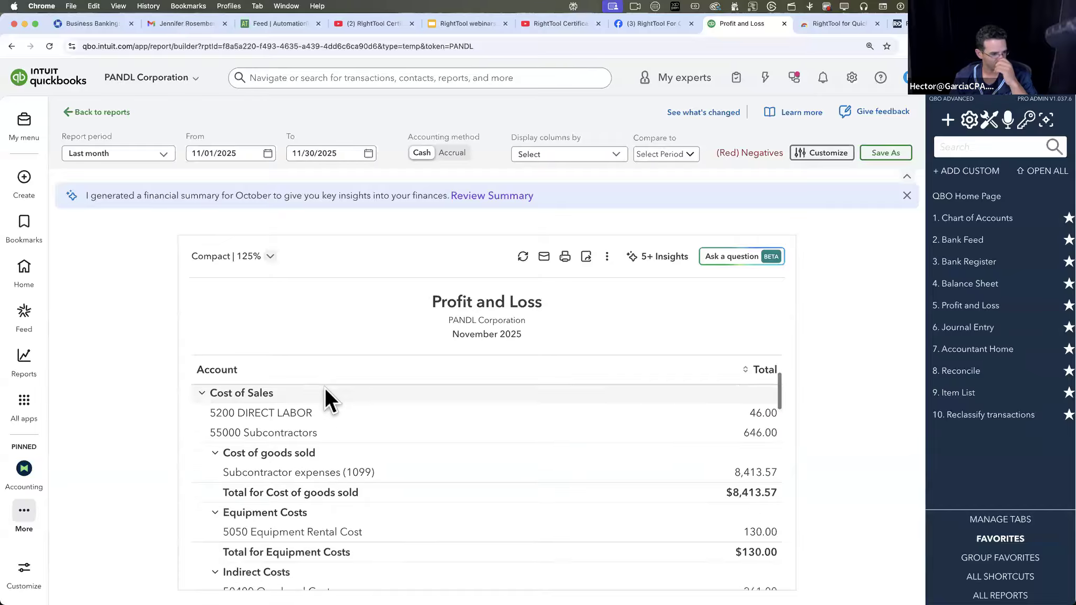
pyautogui.scroll(10, 325, 392)
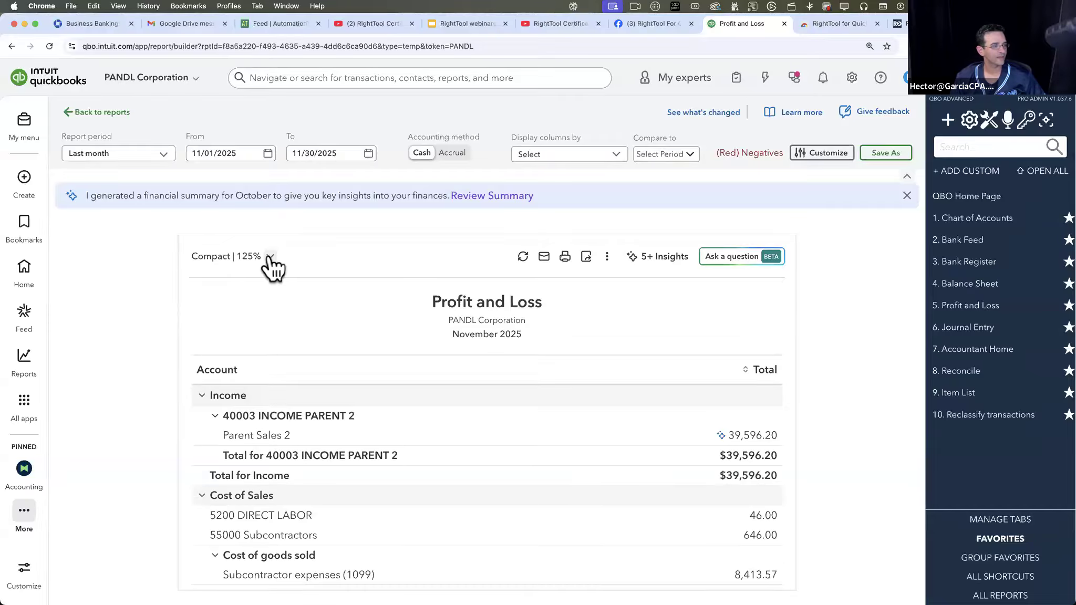
pyautogui.click(270, 256)
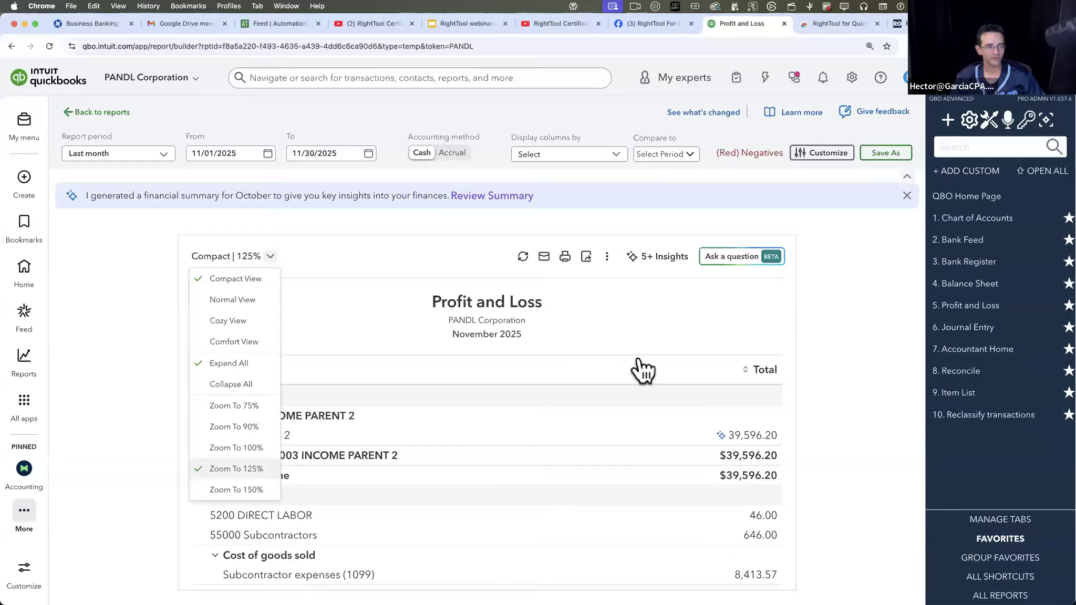
pyautogui.scroll(-4, 735, 387)
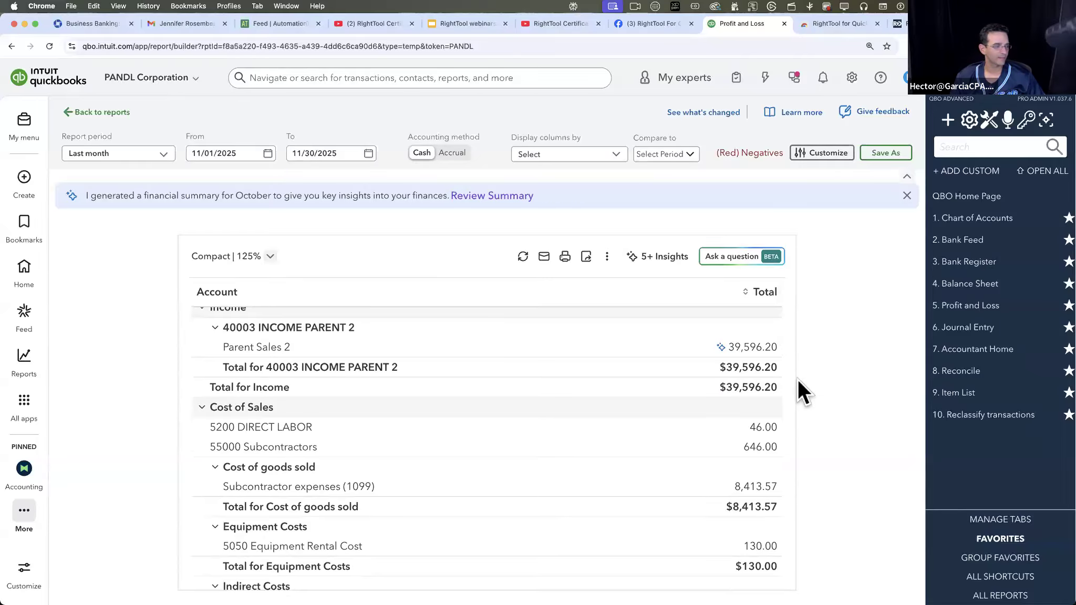
pyautogui.scroll(4, 635, 451)
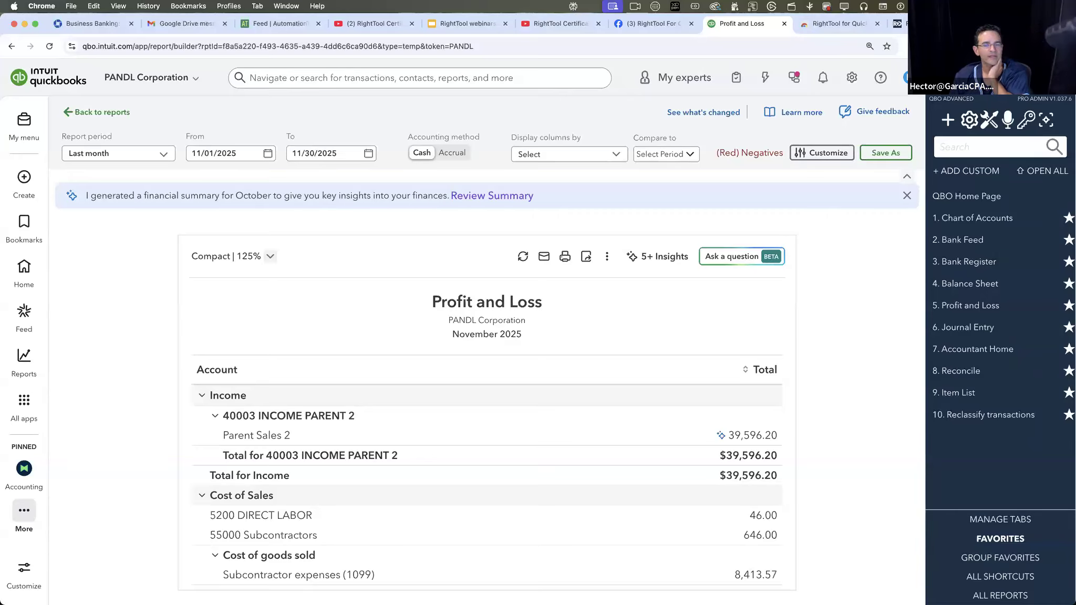
# Open the 1002 Savings Account's reconciliation history, preview the printout of the 02/16/2025 report, and return to the history without saving
pyautogui.click(973, 374)
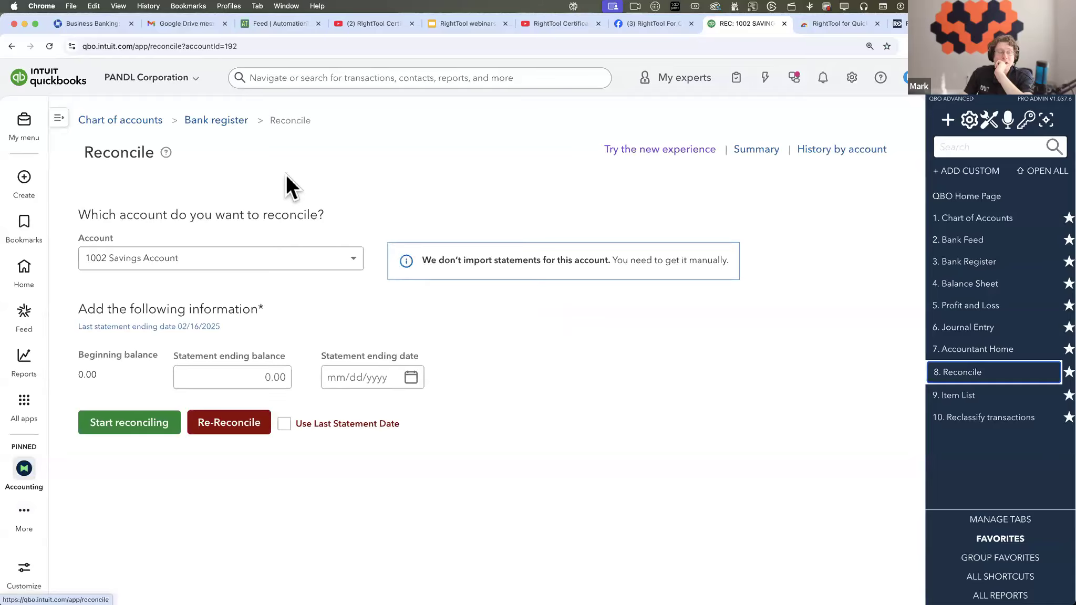
pyautogui.click(825, 153)
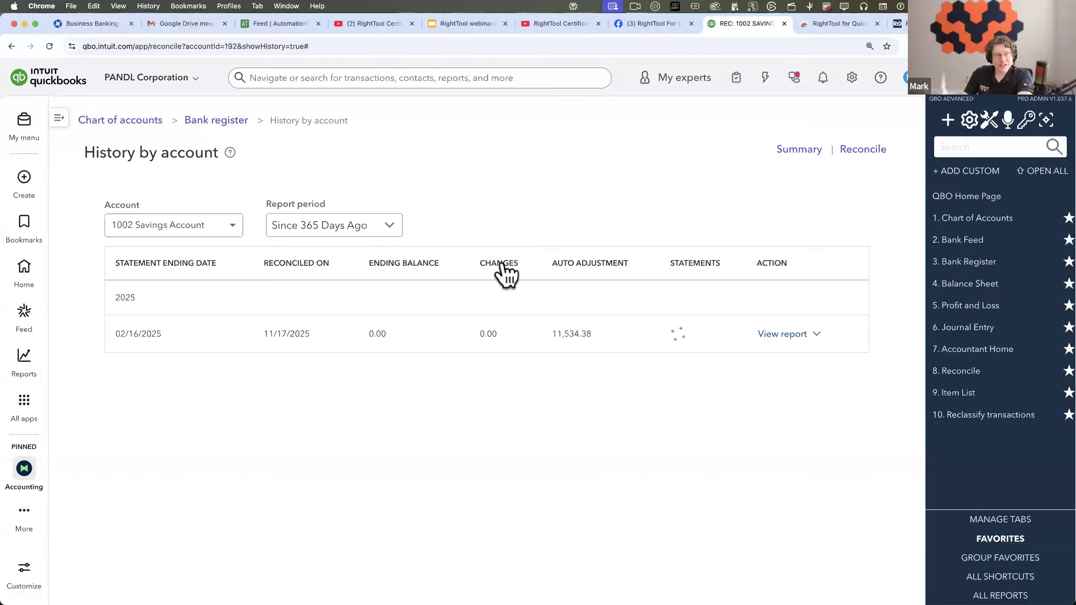
pyautogui.click(817, 337)
pyautogui.click(784, 357)
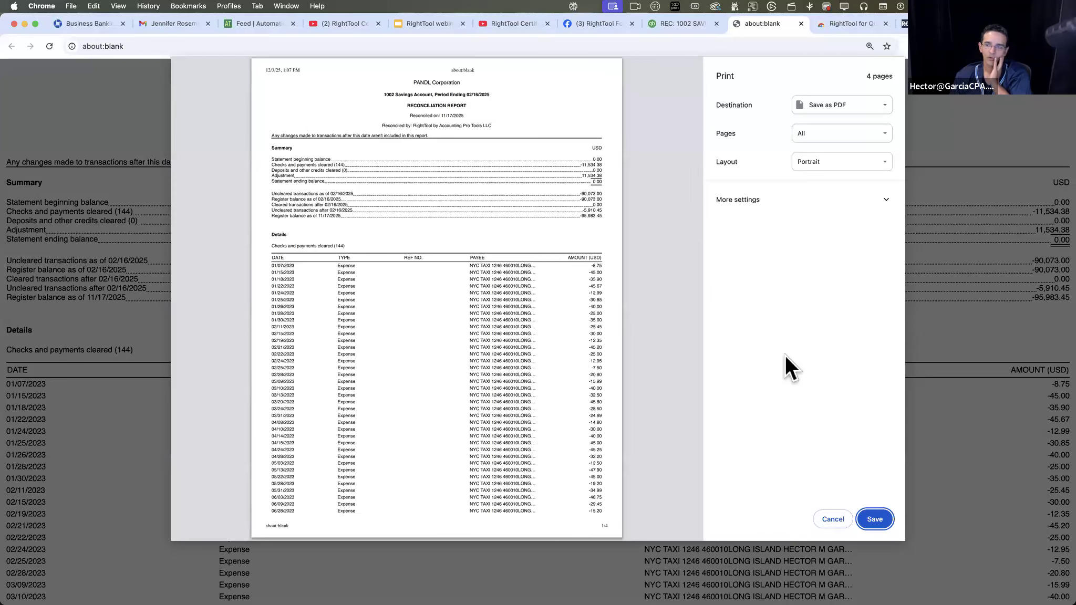
pyautogui.click(831, 518)
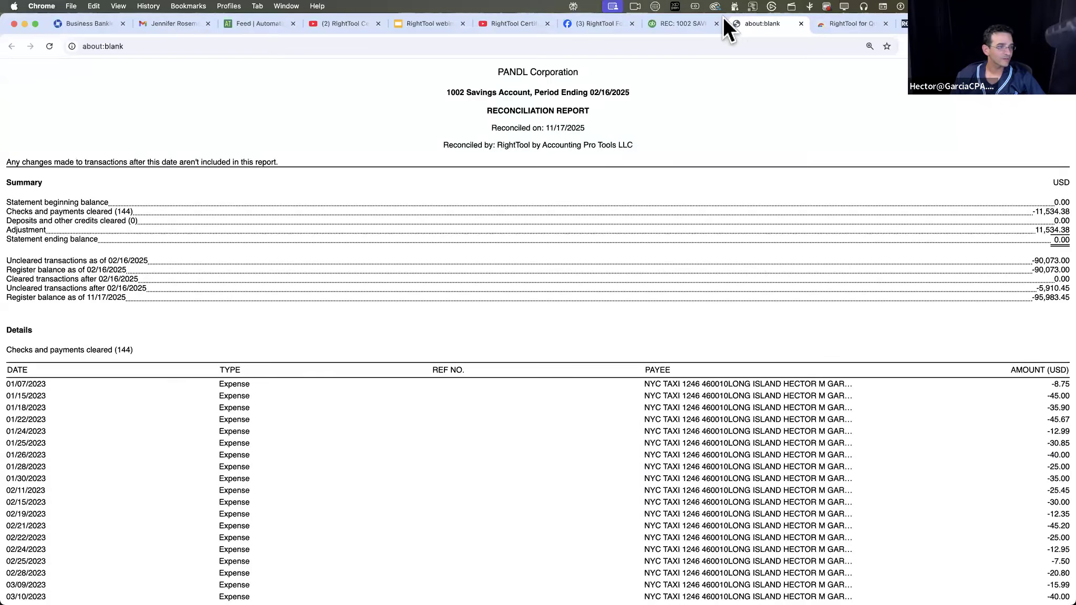
pyautogui.click(693, 23)
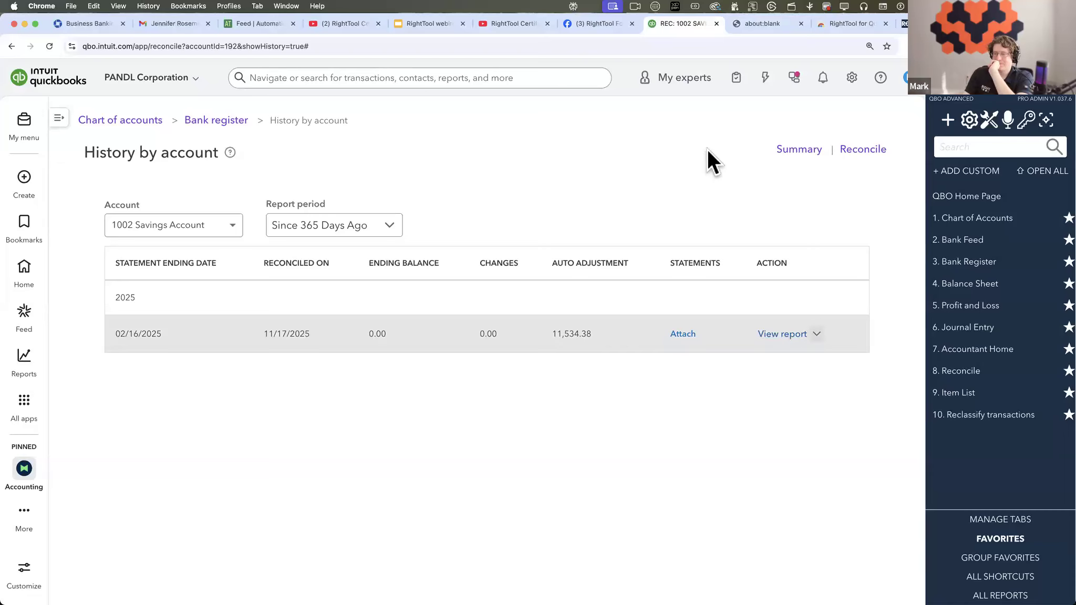
# Preview the 02/16/2025 reconciliation report's printout again and close the preview
pyautogui.click(816, 335)
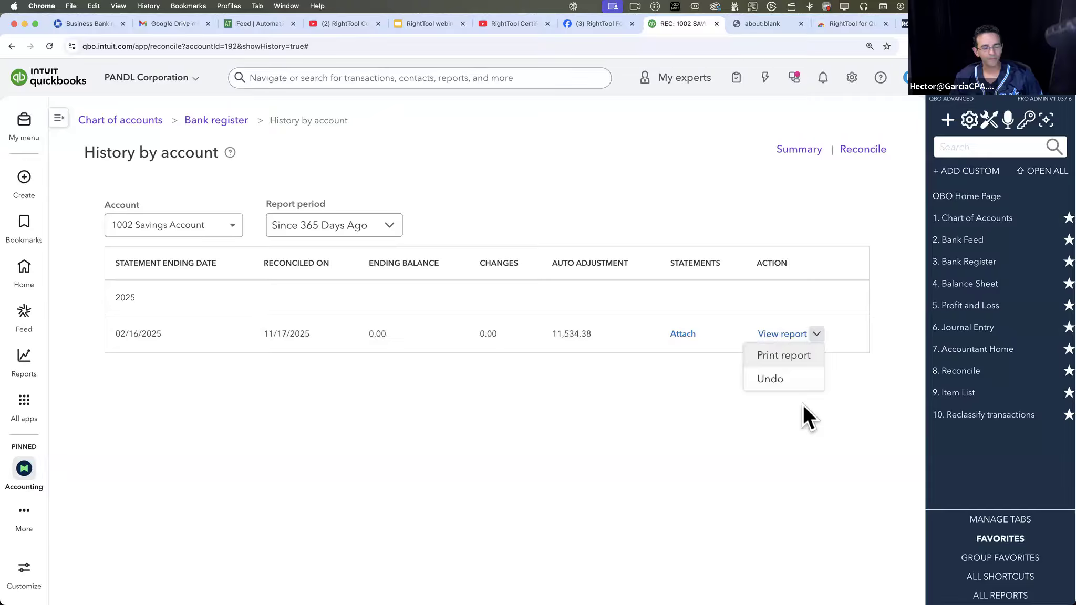
pyautogui.rightClick(791, 353)
pyautogui.press('Escape')
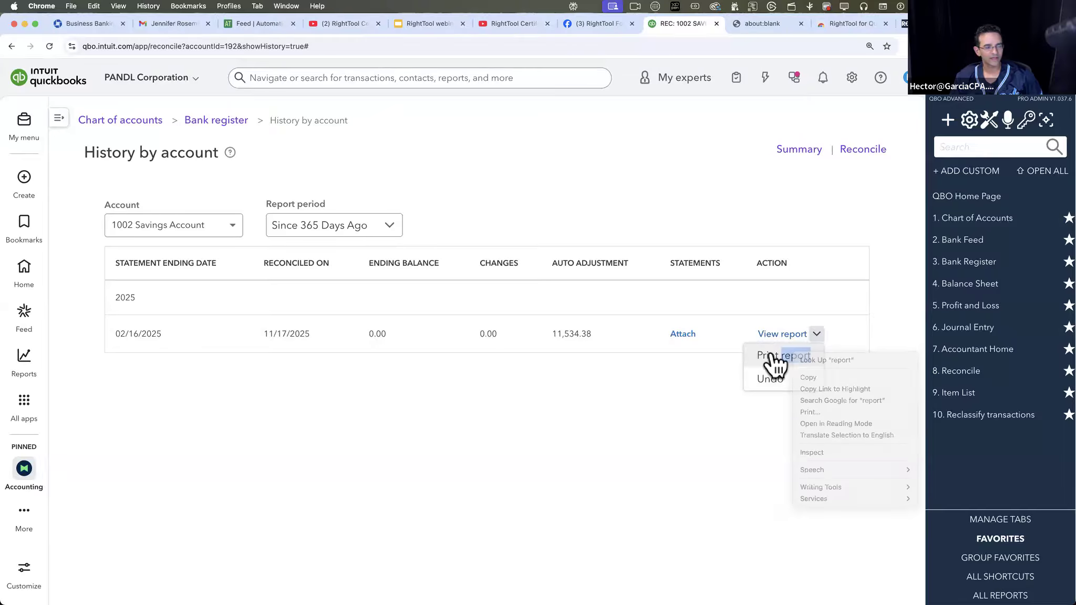
pyautogui.click(772, 356)
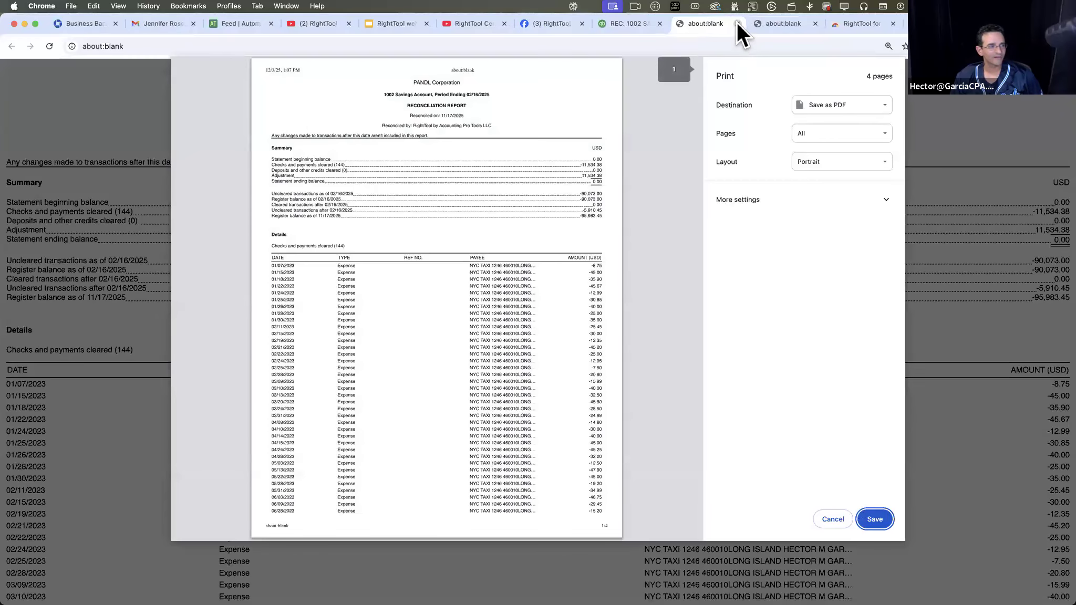
pyautogui.click(738, 23)
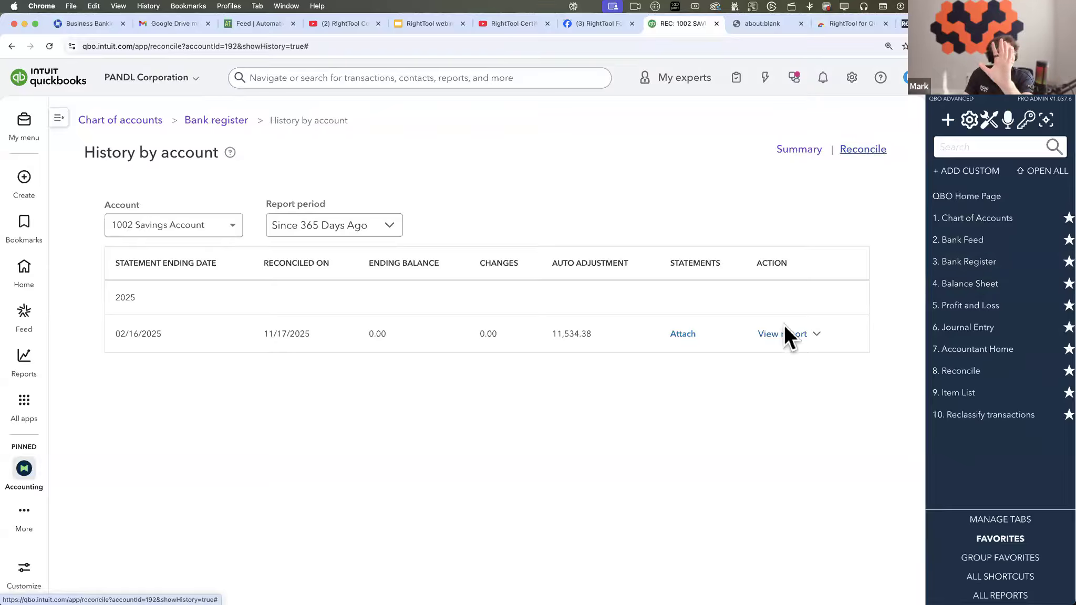
# Show the actions available for the 02/16/2025 reconciliation and select the page's web address
pyautogui.click(816, 333)
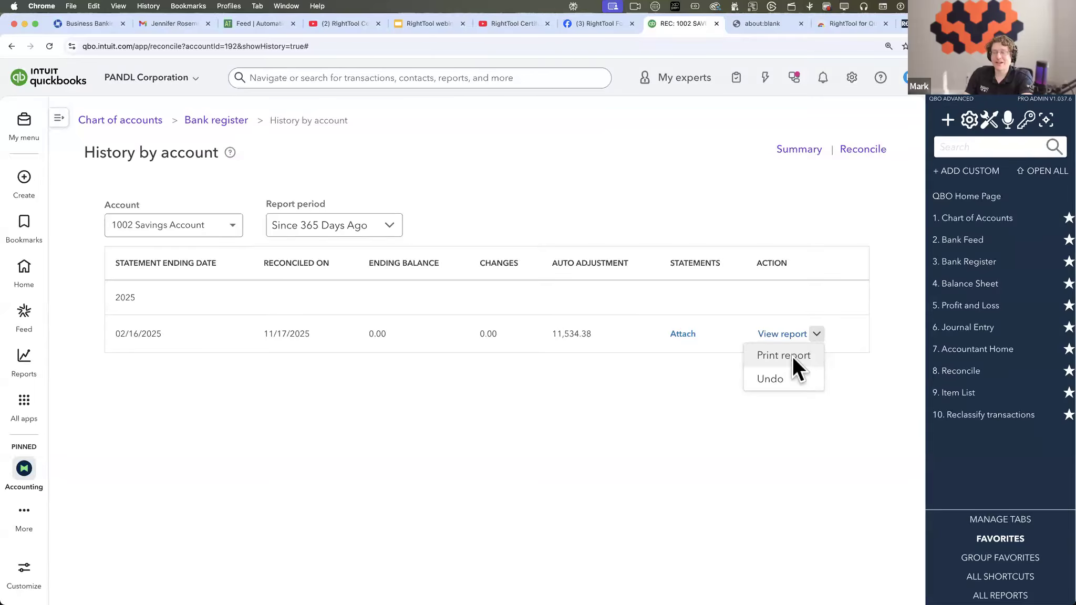
pyautogui.click(326, 42)
pyautogui.press('super+a')
pyautogui.rightClick(280, 45)
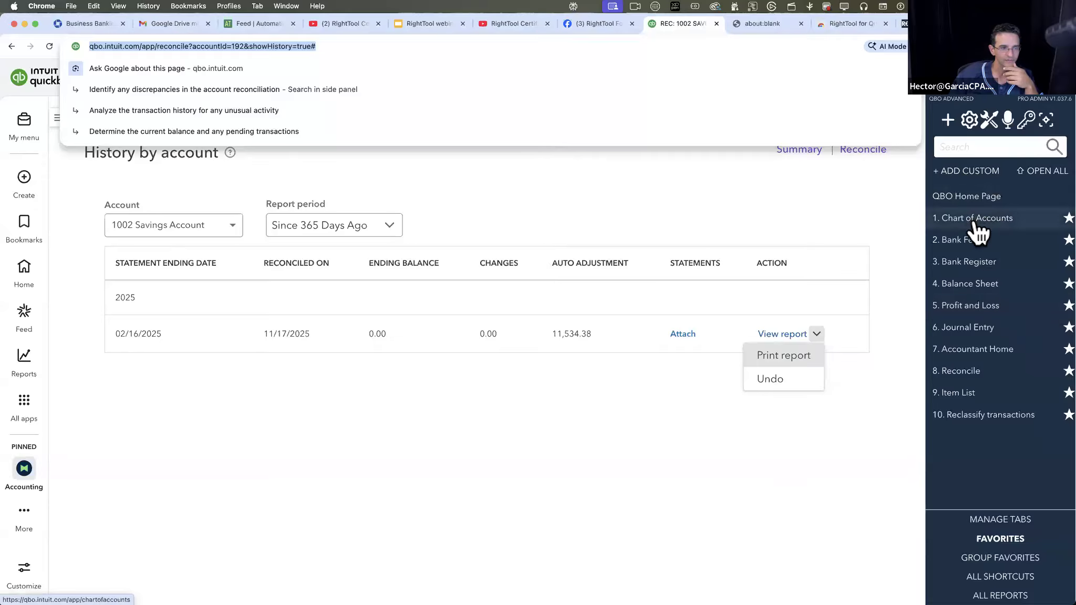
# Open the RightTool Reconciliation Dashboard from the chart of accounts, and view the last reconciliation report for 100001 Chase Checking
pyautogui.click(976, 223)
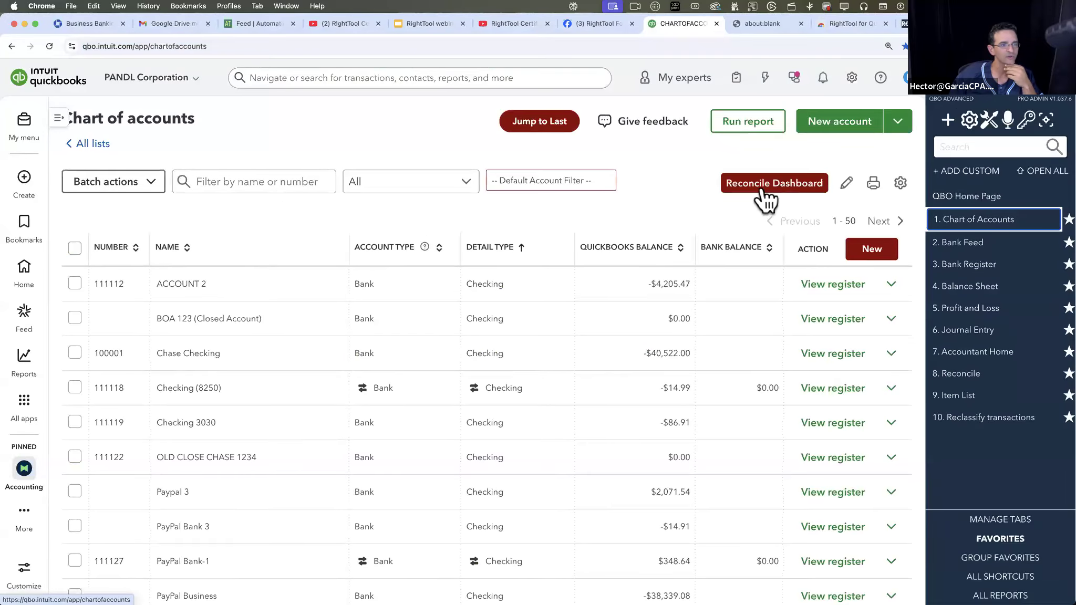
pyautogui.click(782, 181)
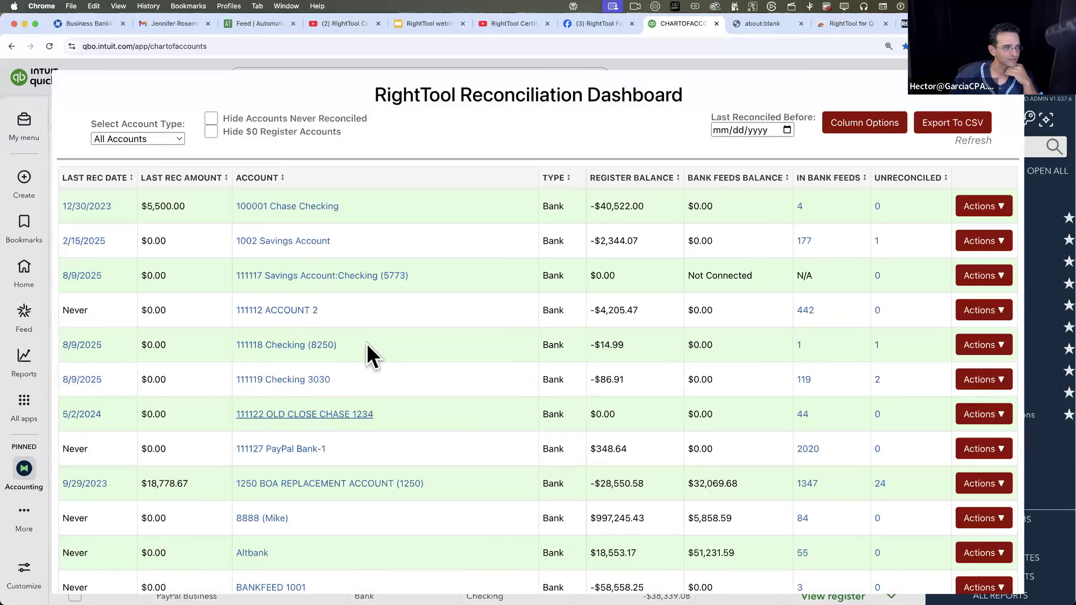
pyautogui.click(100, 205)
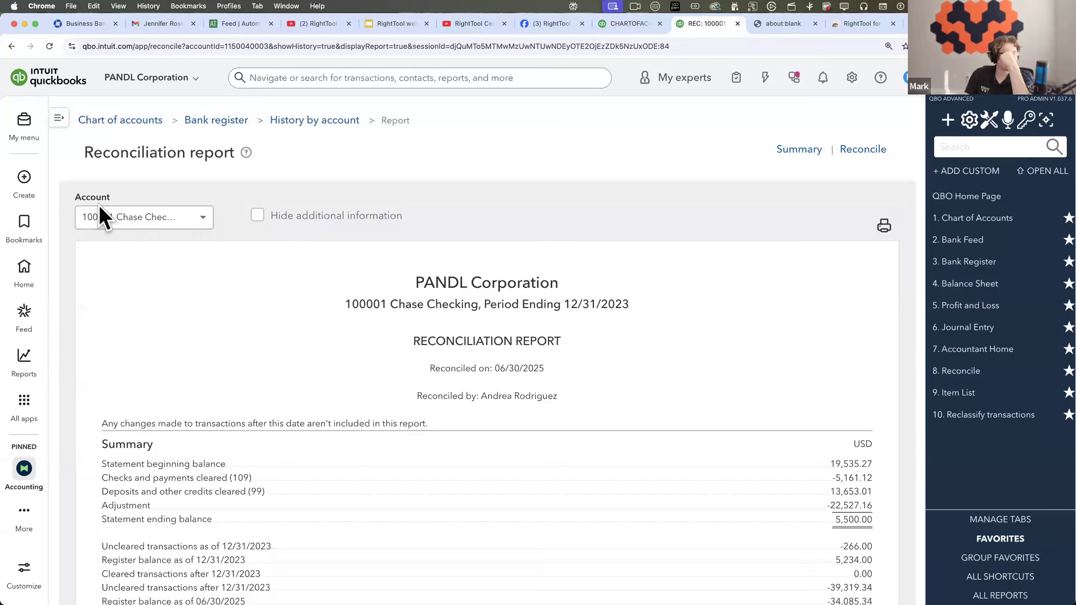
# Show the account choices on the reconciliation report, return to the Reconciliation Dashboard, and close the dashboard
pyautogui.click(131, 217)
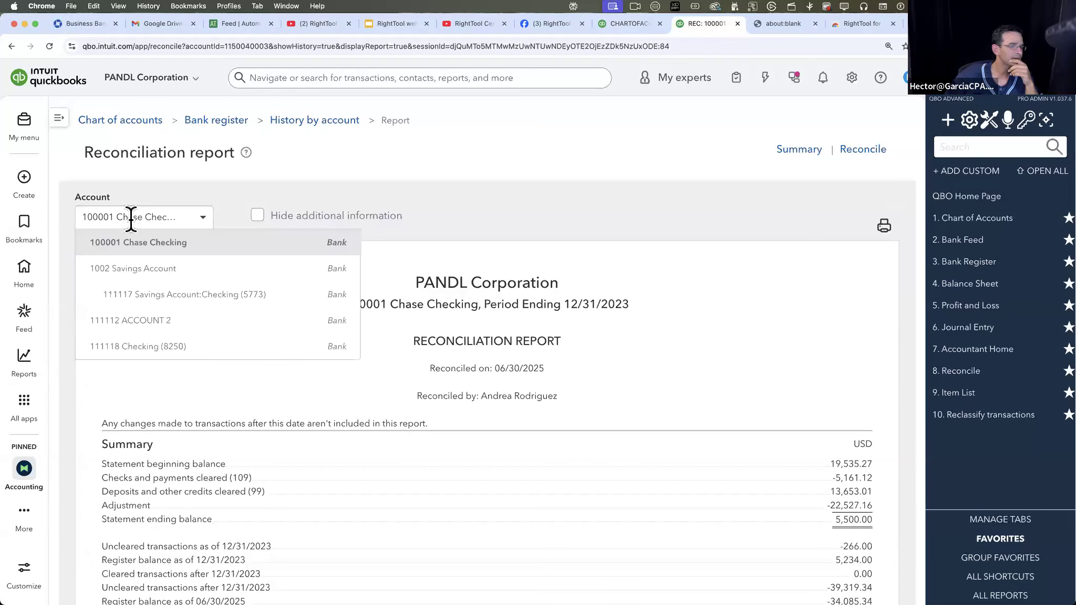
pyautogui.click(886, 229)
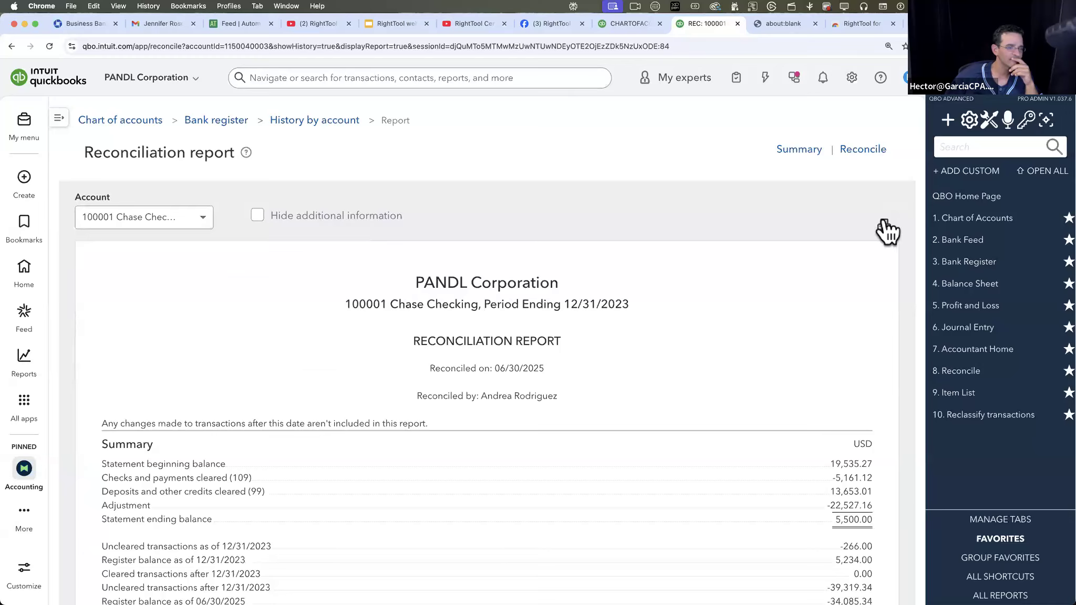
pyautogui.click(315, 122)
pyautogui.click(634, 25)
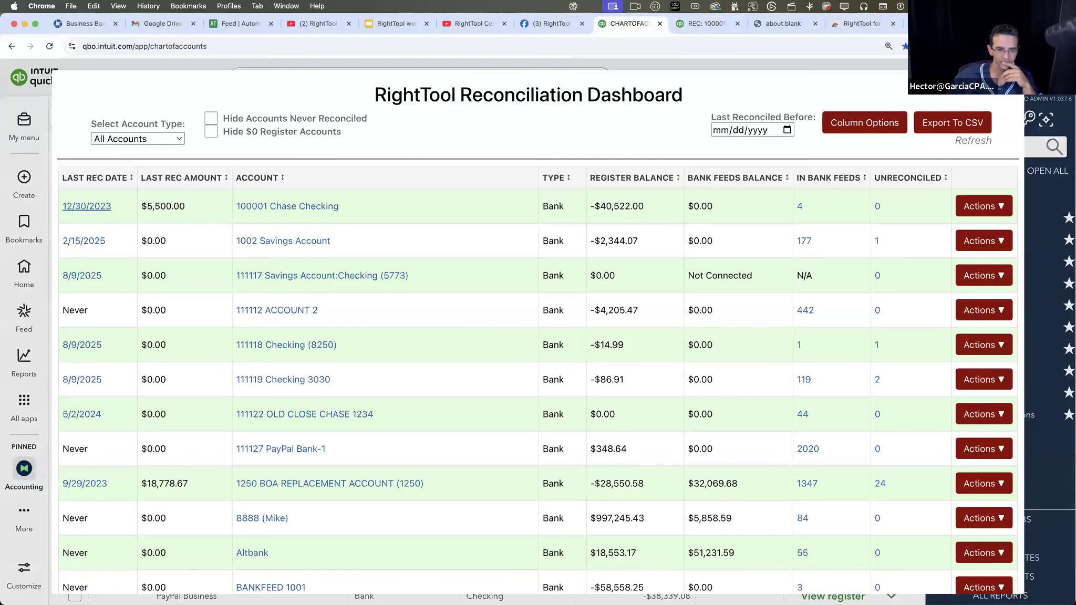
pyautogui.click(1011, 83)
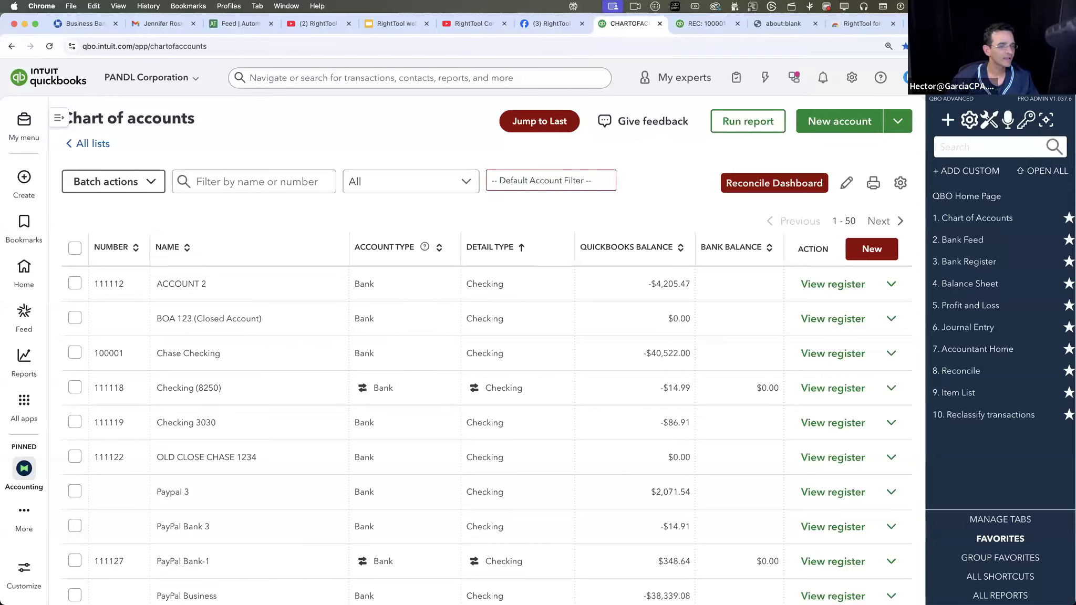
# View the posted bank feed transactions for Chase 4660, and show the category, payee and transaction type filters before closing them
pyautogui.click(969, 246)
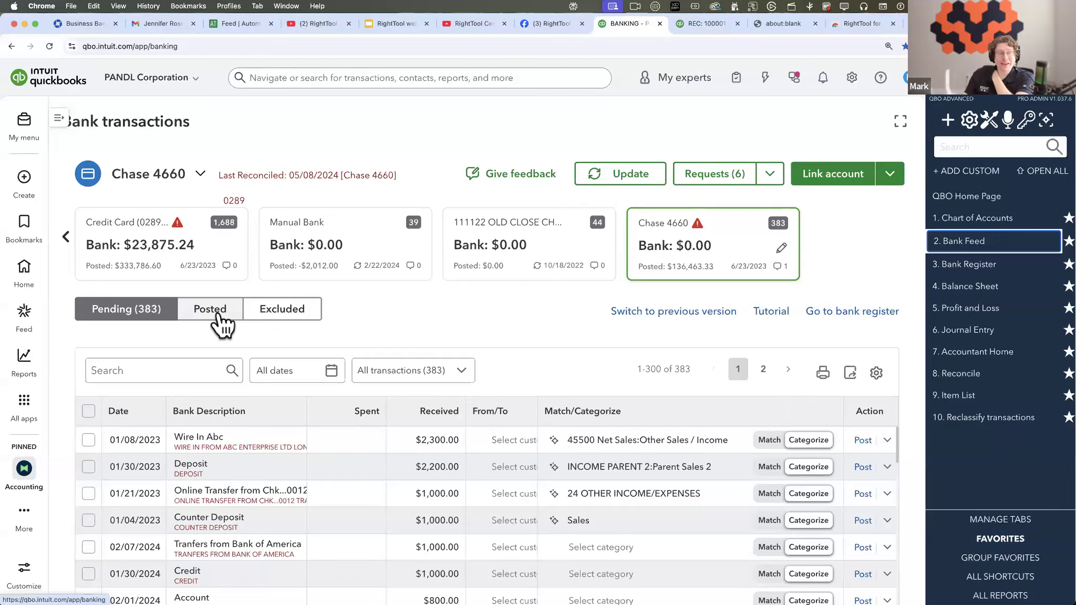
pyautogui.click(199, 315)
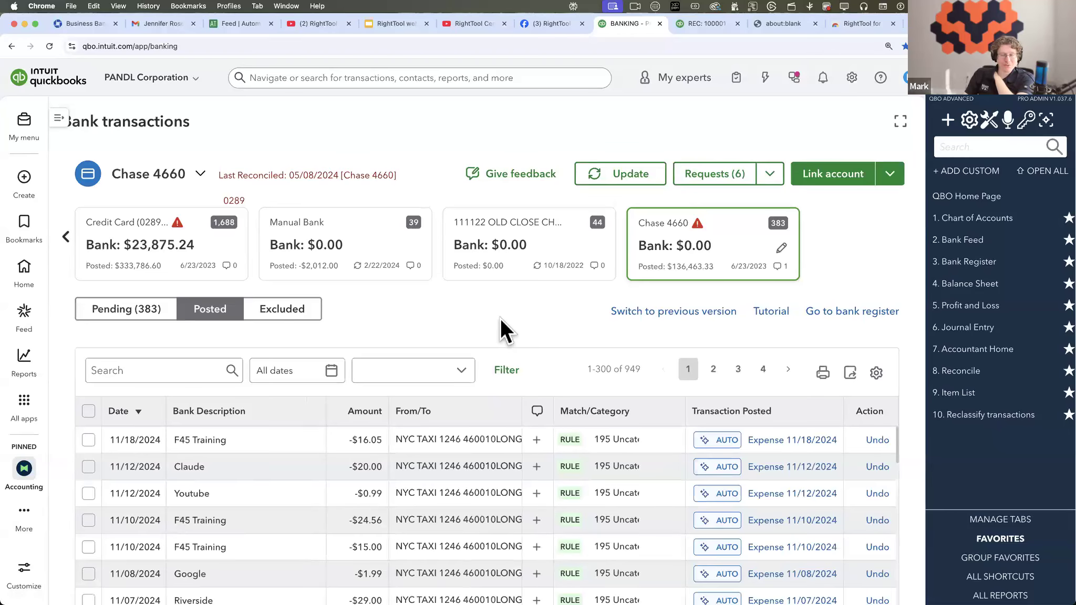
pyautogui.click(506, 371)
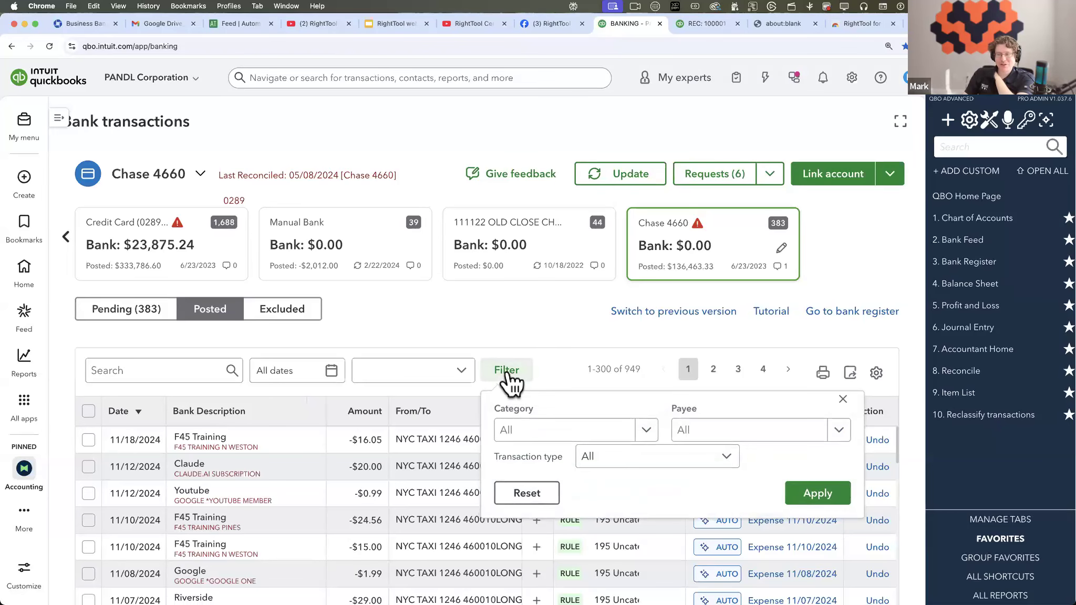
pyautogui.click(518, 325)
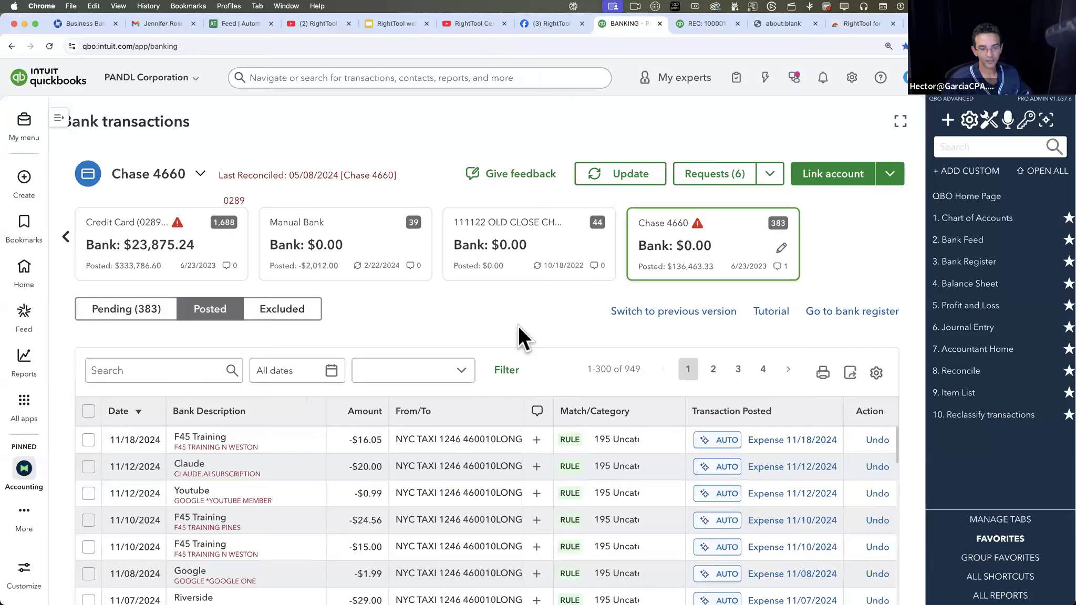
# Filter the posted Chase 4660 transactions to uncategorized ones dated this month, 12/01/2025 to 12/31/2025
pyautogui.click(462, 372)
pyautogui.click(403, 434)
pyautogui.click(507, 371)
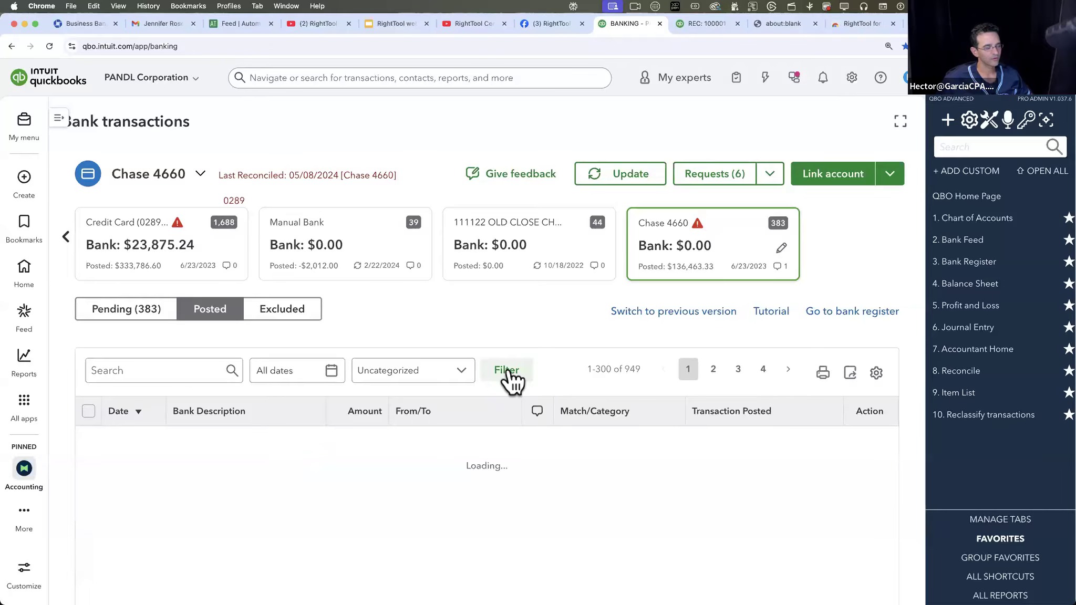
pyautogui.click(333, 377)
pyautogui.click(355, 433)
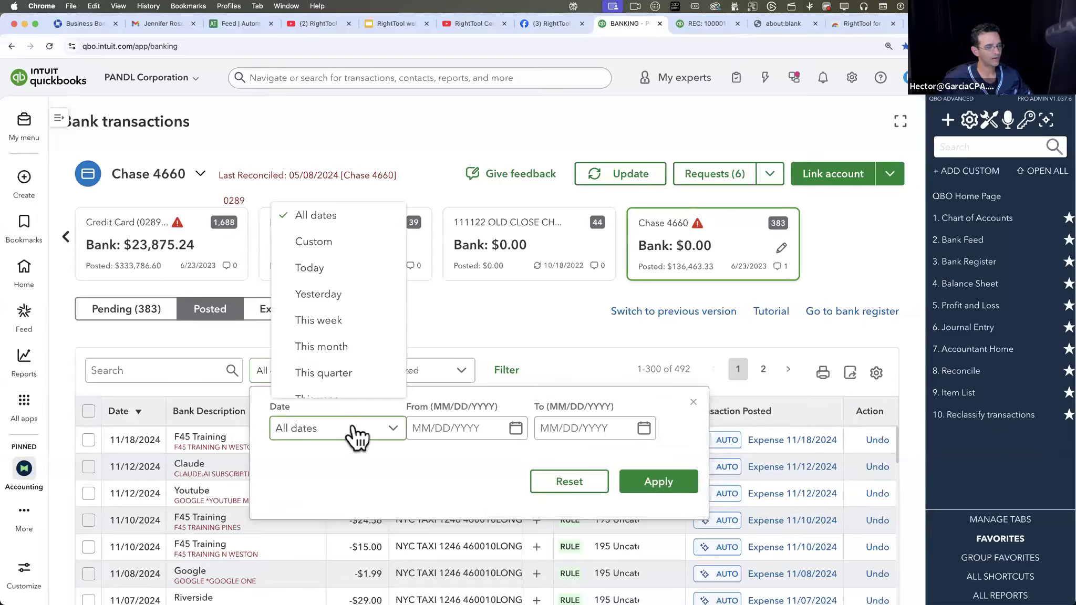
pyautogui.click(344, 347)
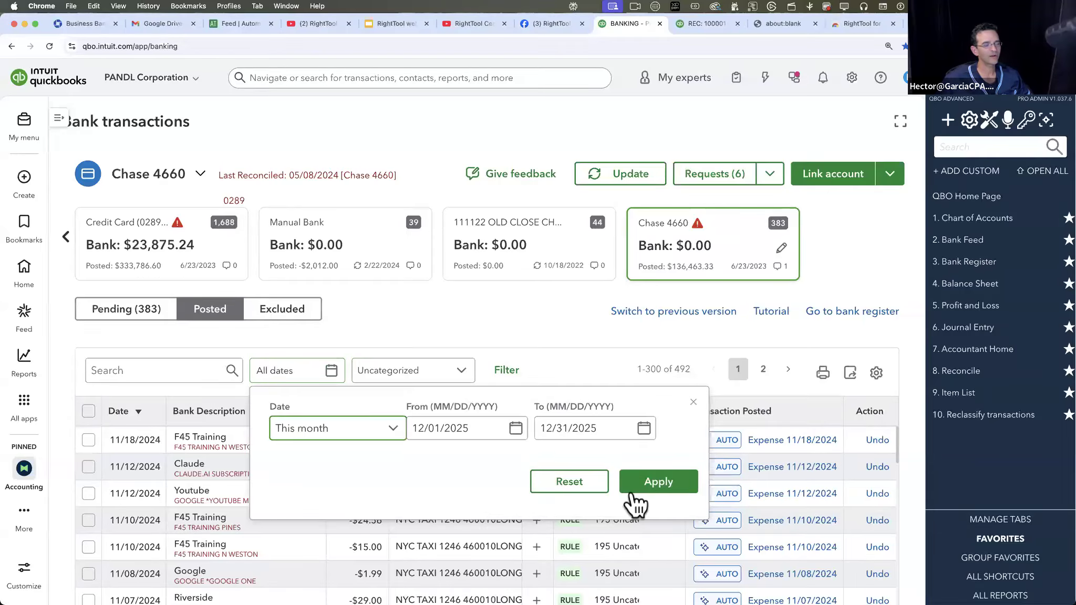
pyautogui.click(658, 484)
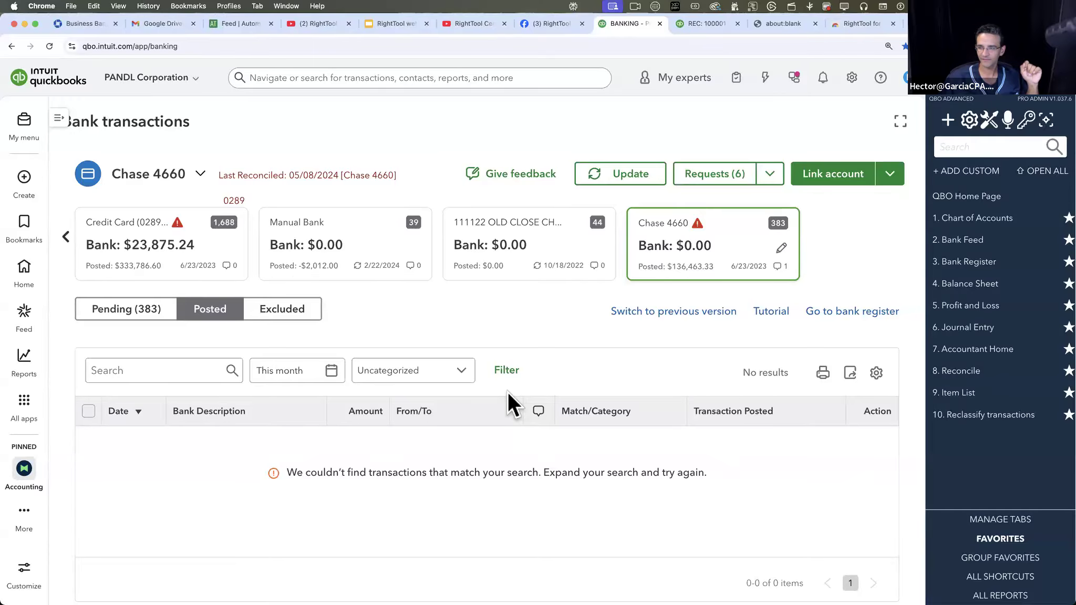
# Set the page size of the posted transactions table to 50
pyautogui.click(876, 373)
pyautogui.scroll(-5, 726, 333)
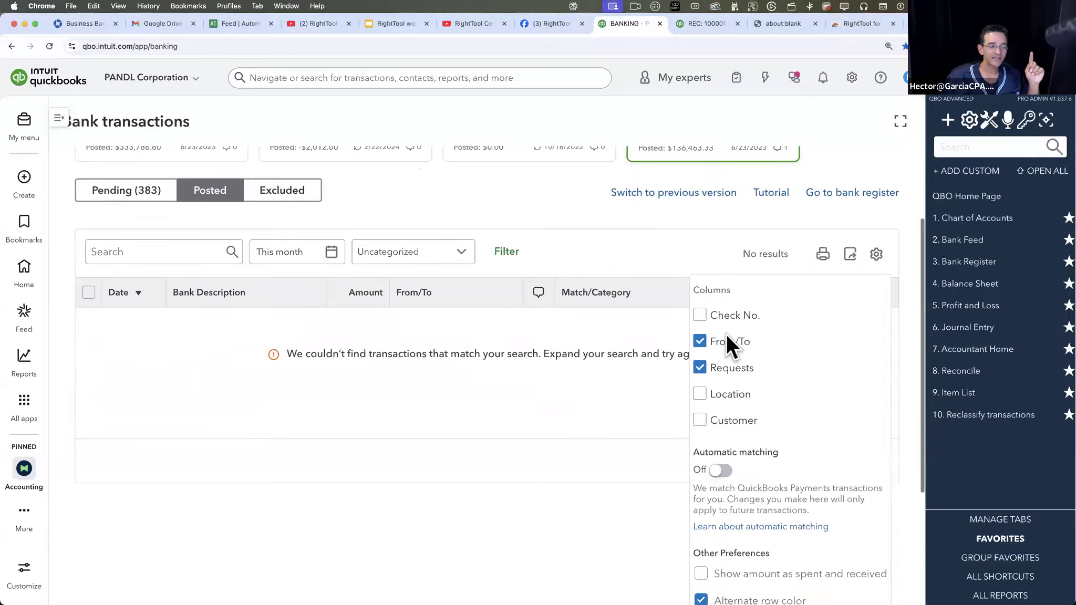
pyautogui.click(701, 470)
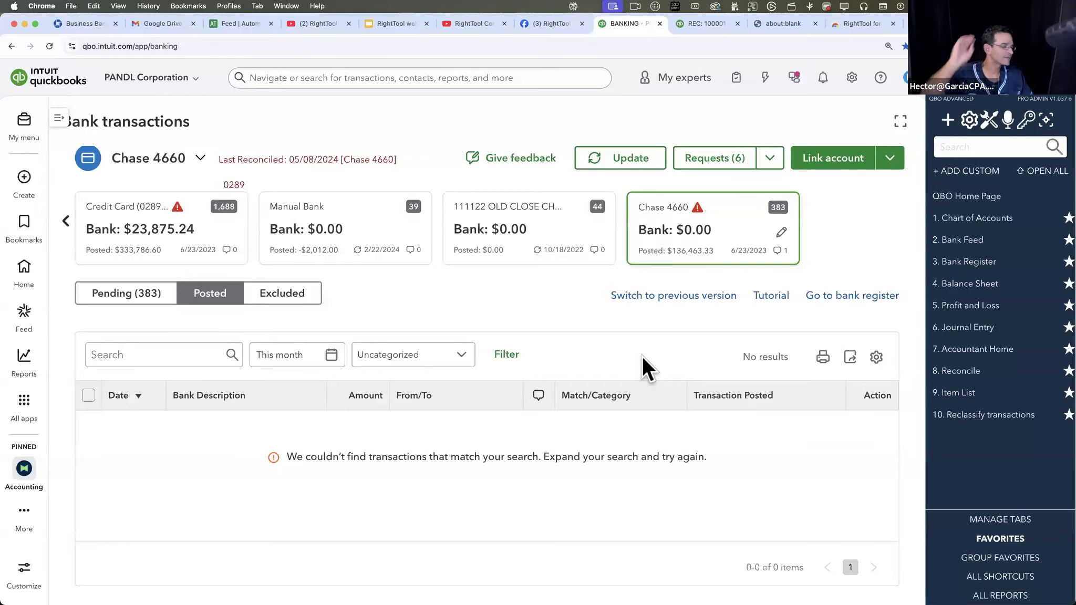
# Show the date filter and the category choices in the transaction filters, and close the filters without applying changes
pyautogui.click(303, 364)
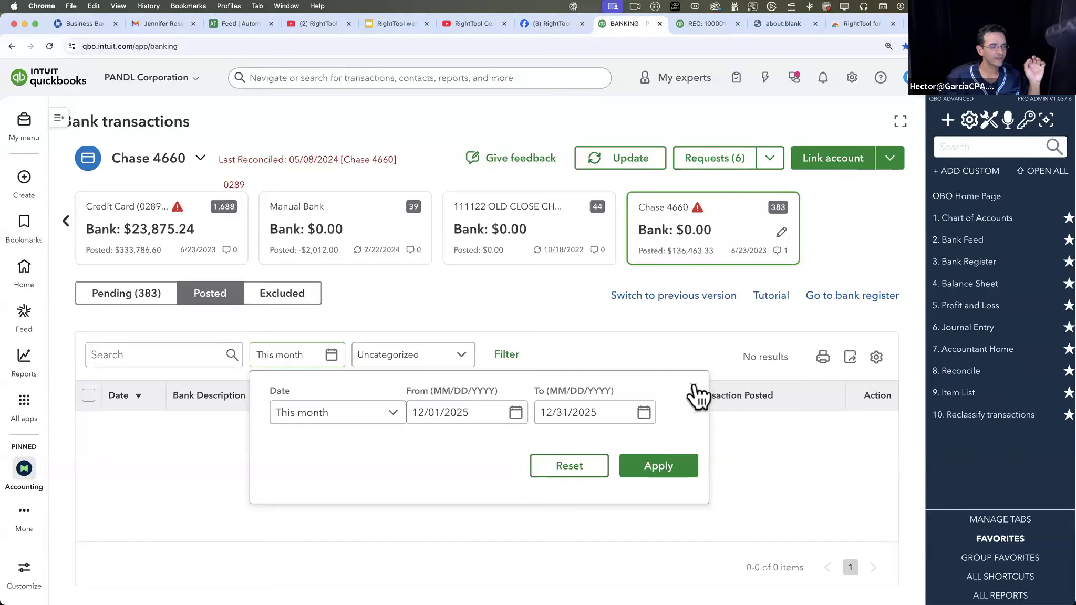
pyautogui.click(520, 357)
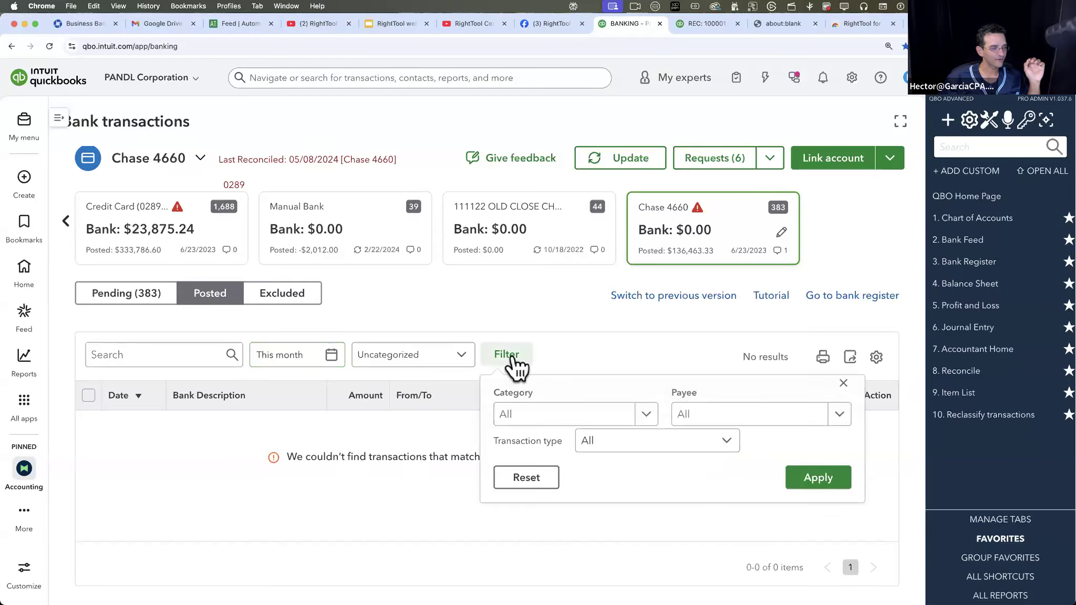
pyautogui.click(649, 421)
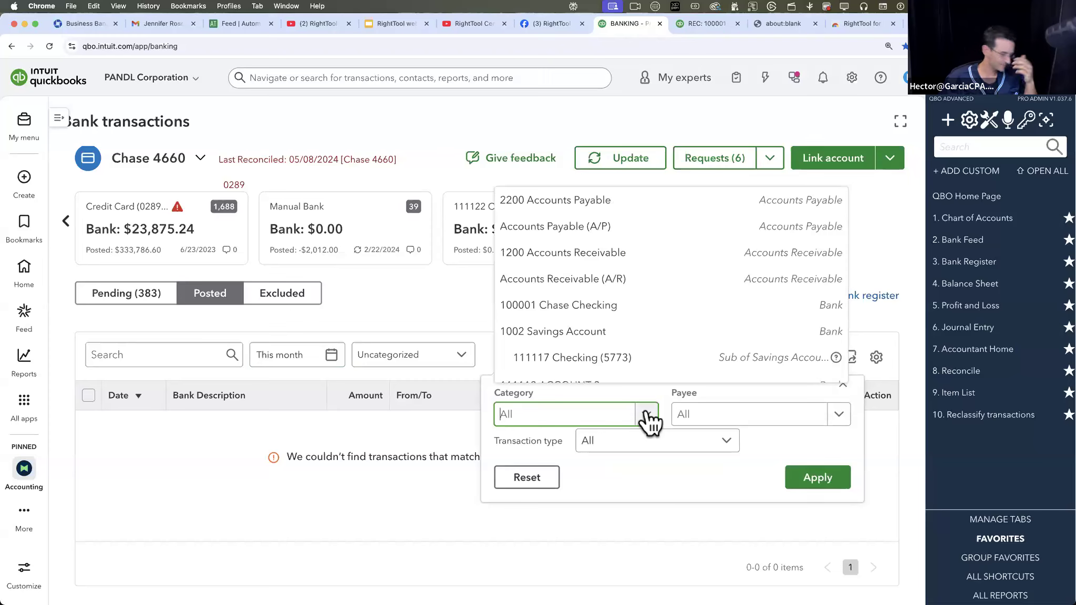
pyautogui.click(666, 477)
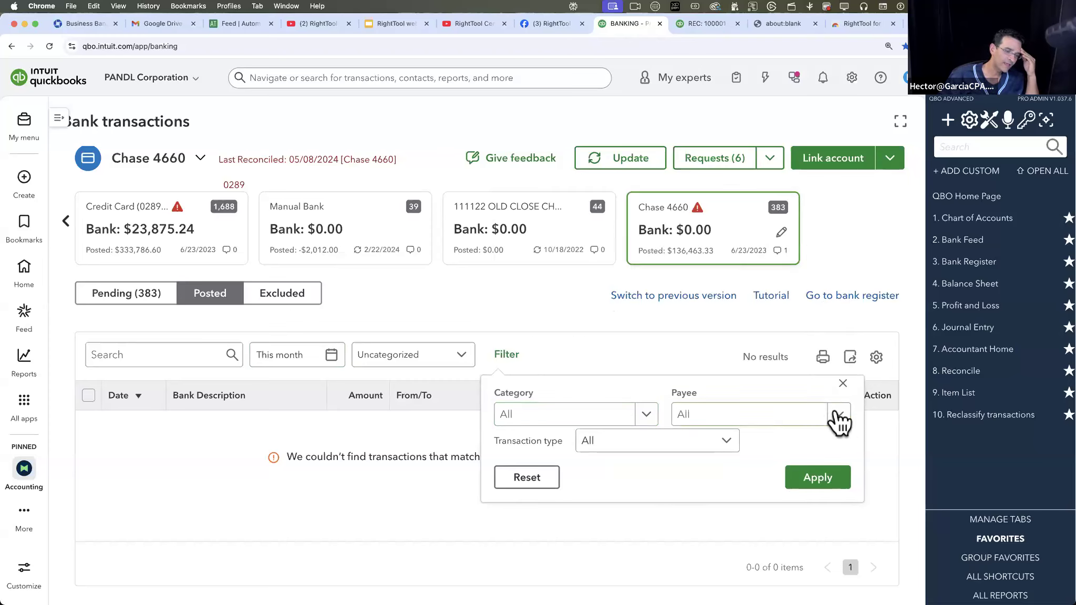
pyautogui.click(843, 383)
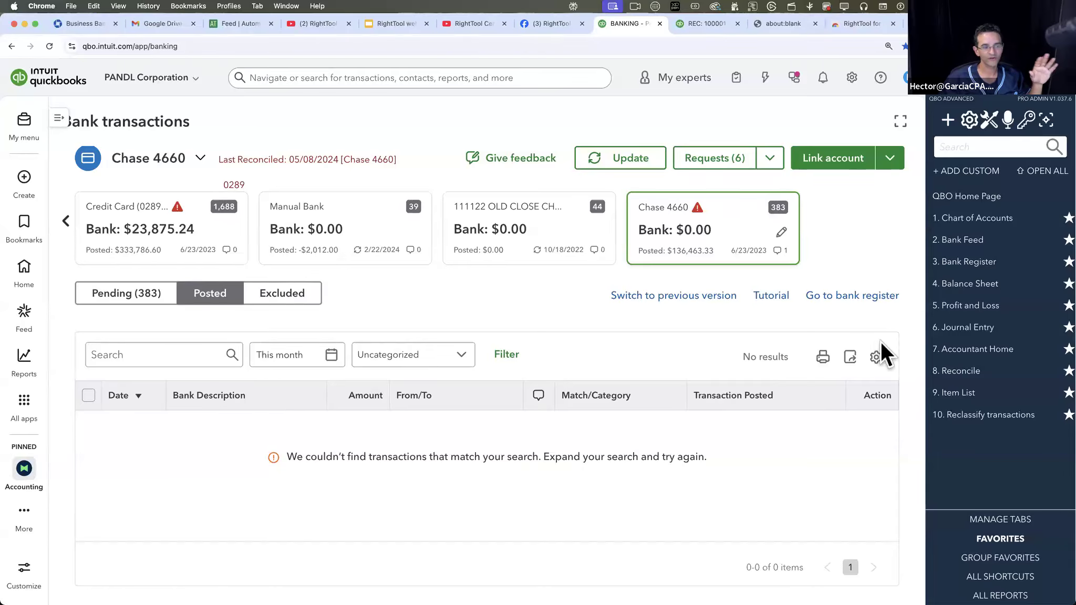
# Review the transaction table's column, automatic matching, display and page size settings, and reopen the date filter
pyautogui.click(876, 357)
pyautogui.scroll(-5, 788, 499)
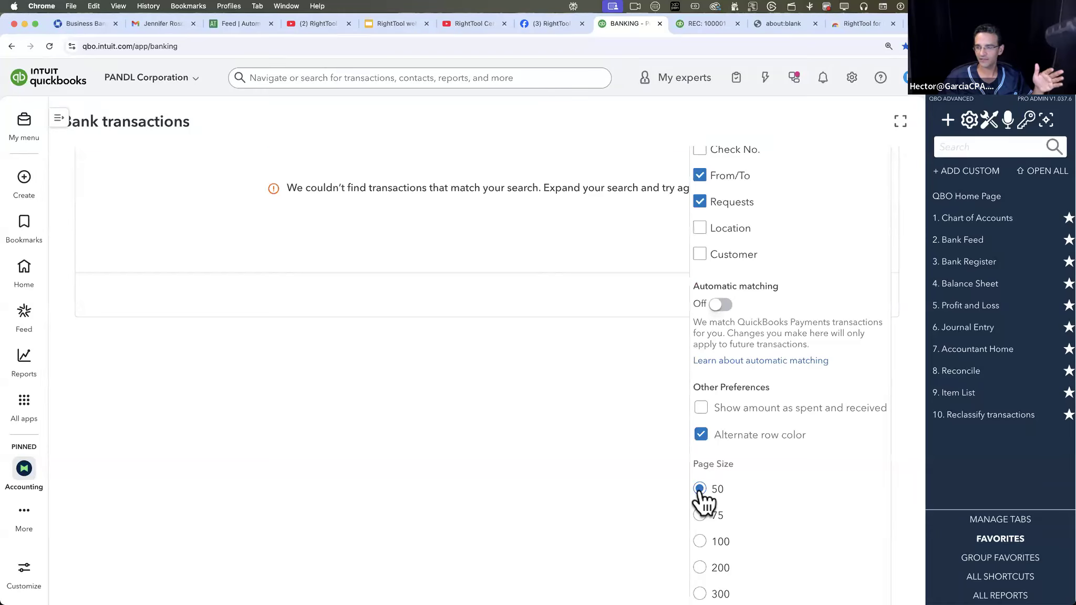
pyautogui.click(591, 417)
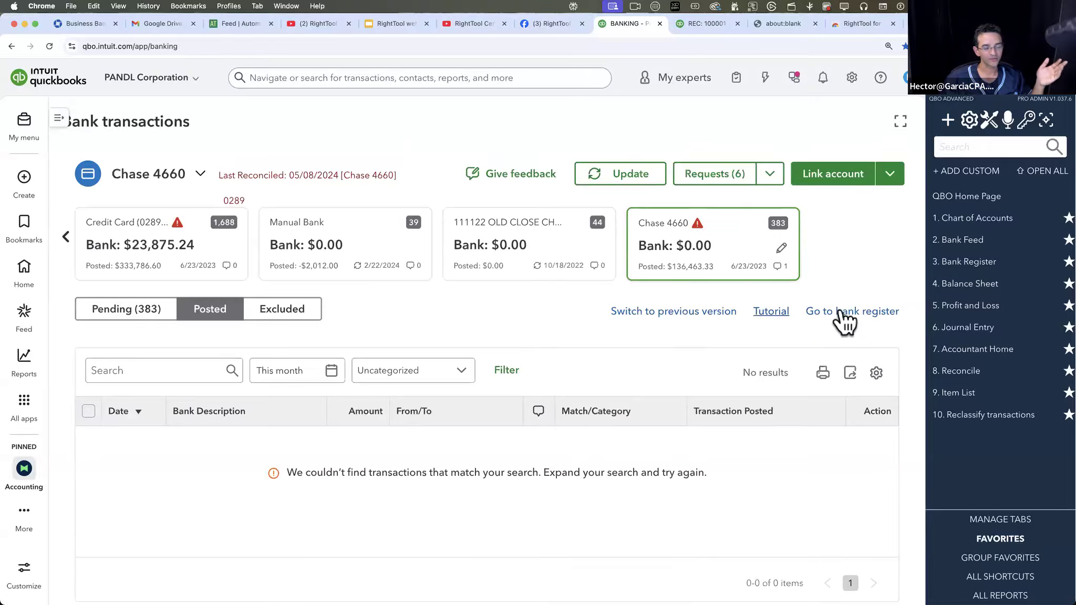
pyautogui.click(876, 373)
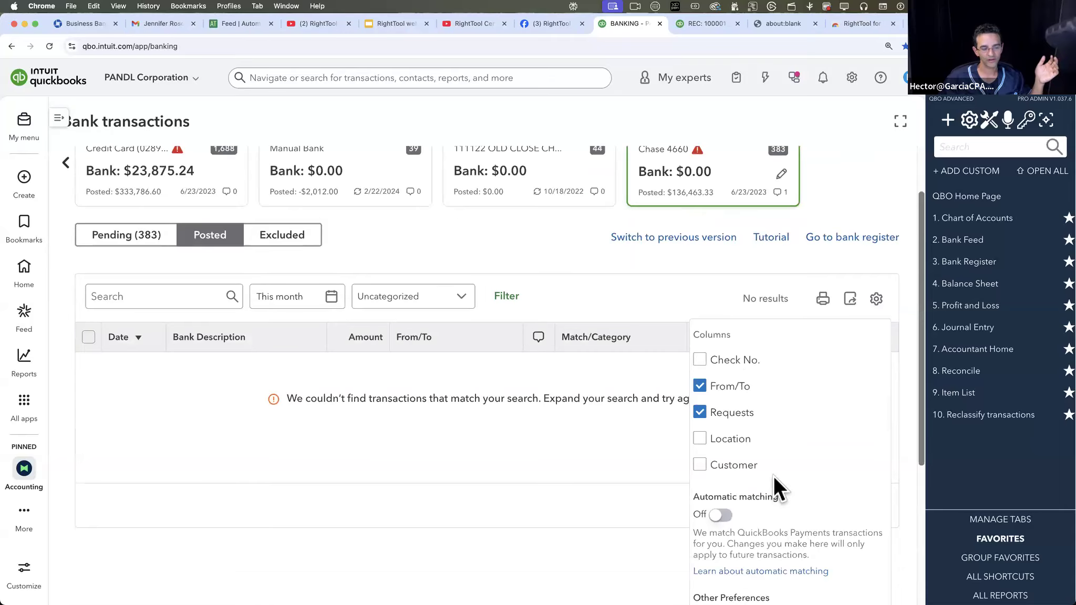
pyautogui.scroll(-5, 735, 468)
pyautogui.scroll(7, 575, 436)
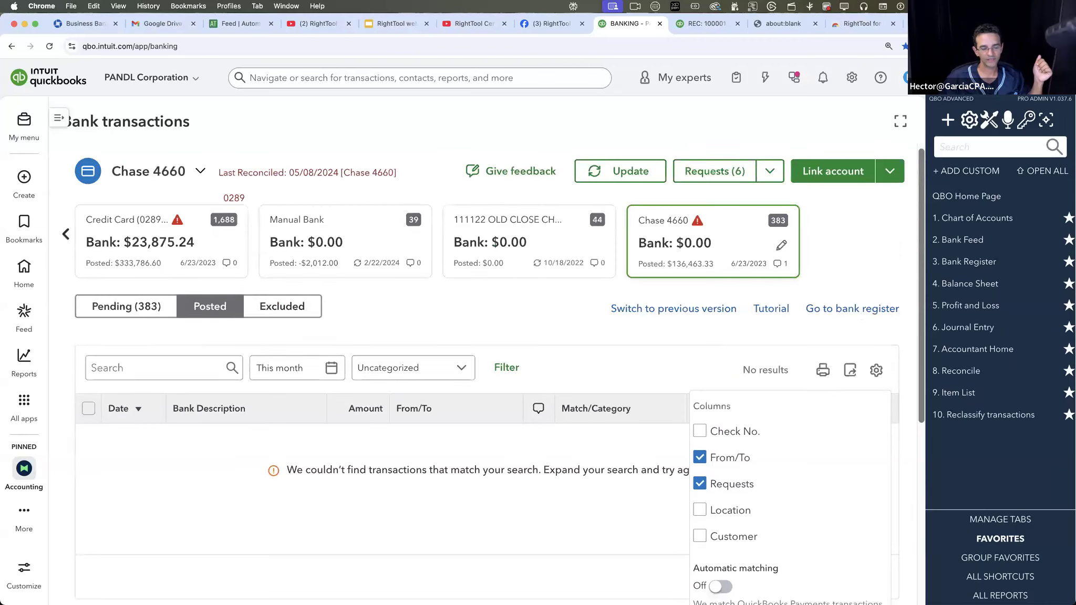
pyautogui.click(269, 377)
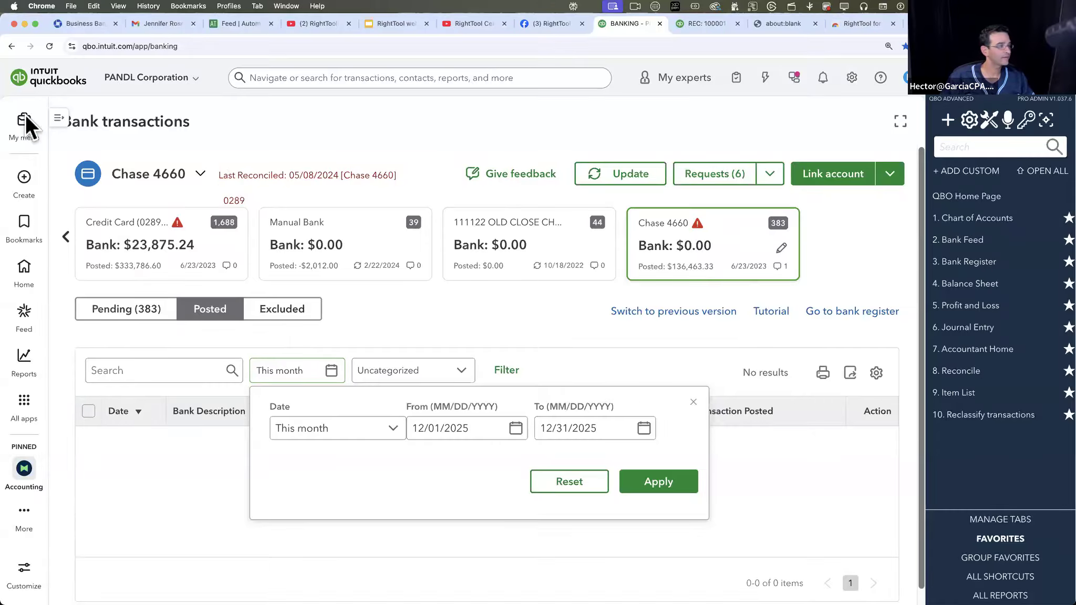
# Start a new bank deposit, select the first three listed payments, and review the deposit's totals and add-funds section
pyautogui.click(946, 119)
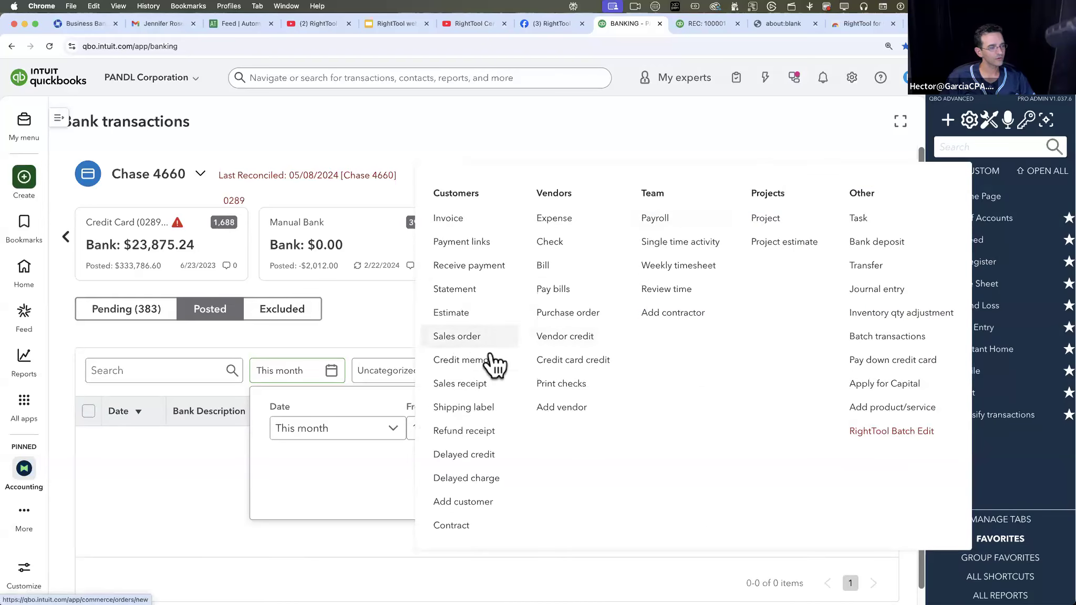
pyautogui.click(874, 242)
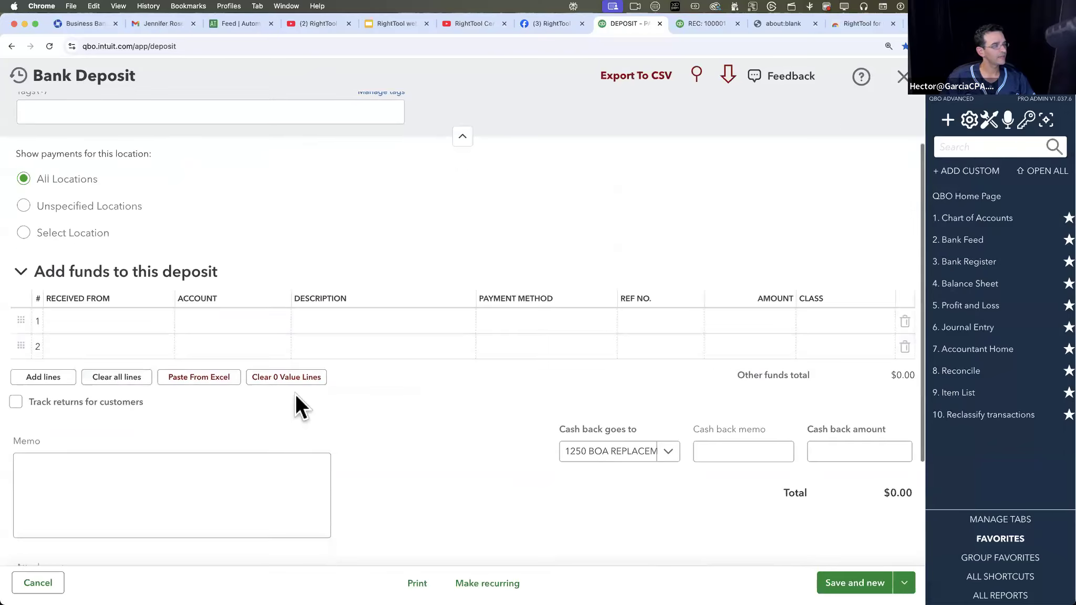
pyautogui.click(23, 288)
pyautogui.click(24, 318)
pyautogui.click(24, 348)
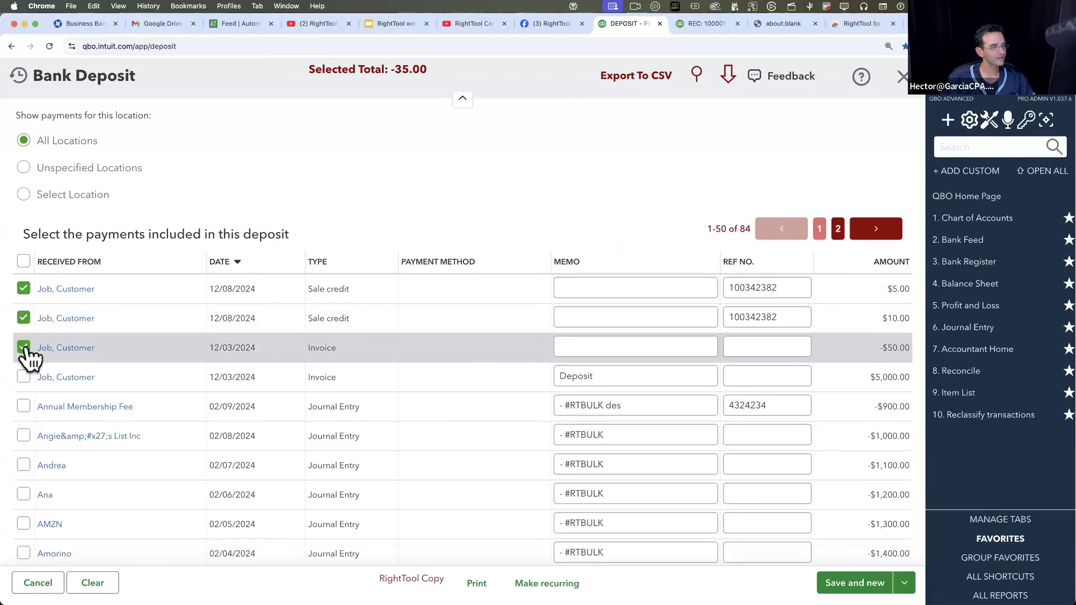
pyautogui.scroll(-20, 26, 357)
pyautogui.scroll(6, 336, 195)
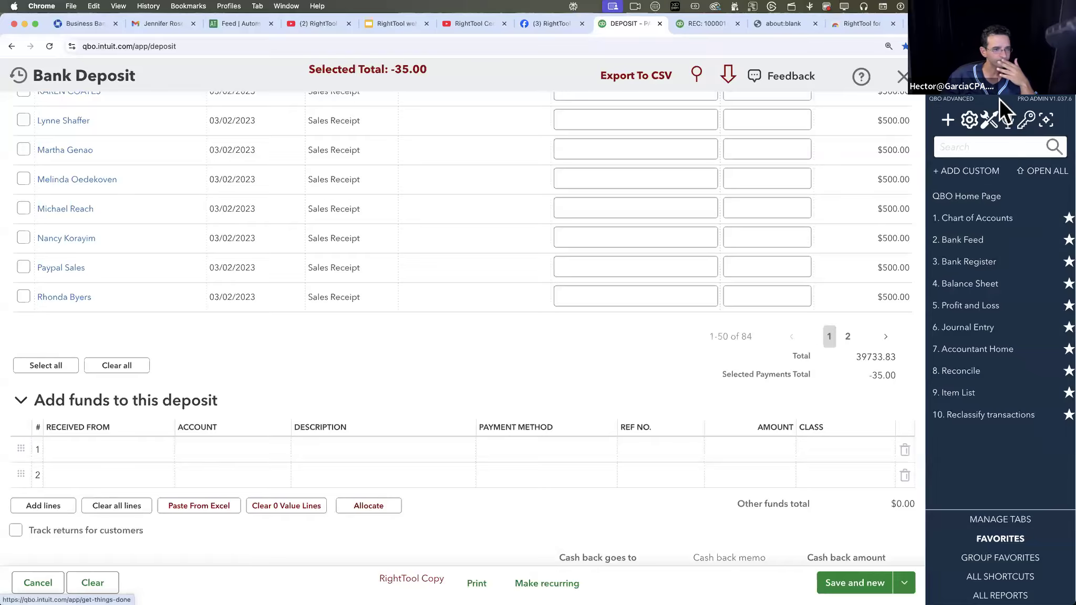
# View the Reconcile PRO features in the RightTool settings, and return to the reconciliation report for 100001 Chase Checking
pyautogui.click(992, 122)
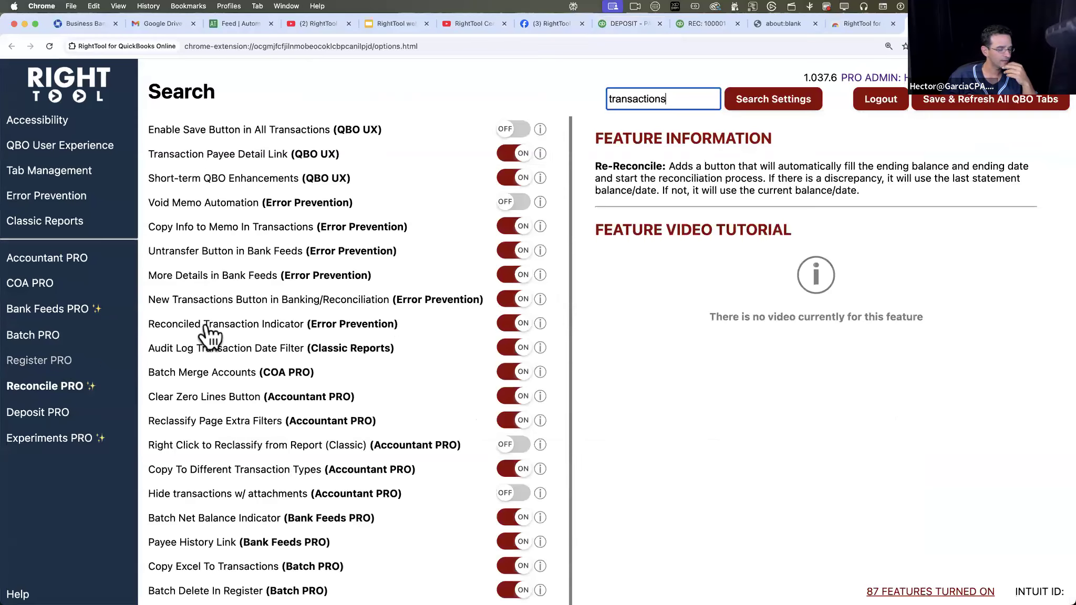
pyautogui.click(38, 393)
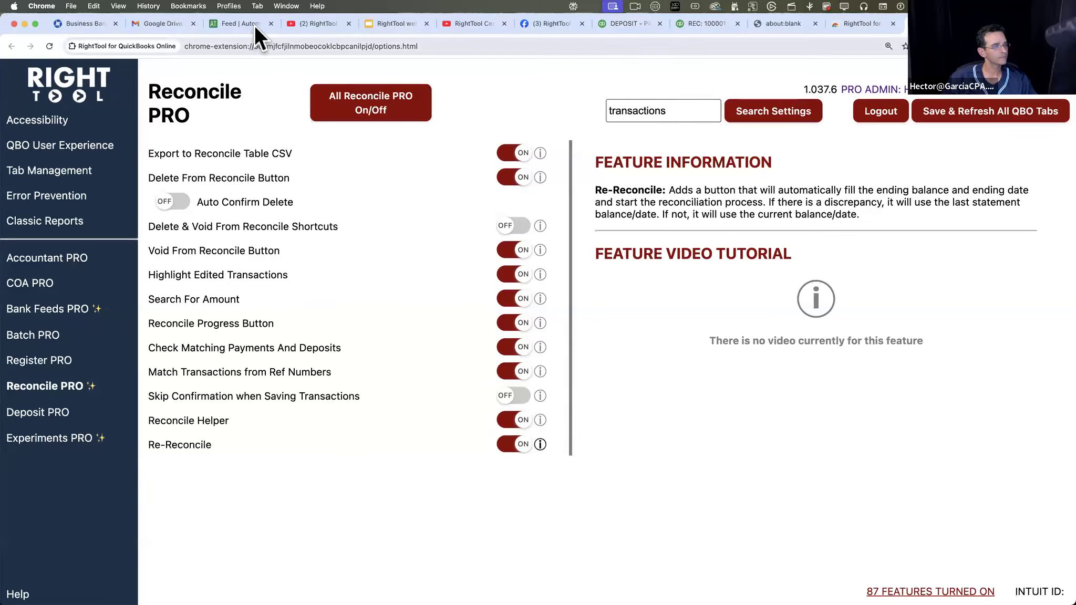
pyautogui.click(702, 23)
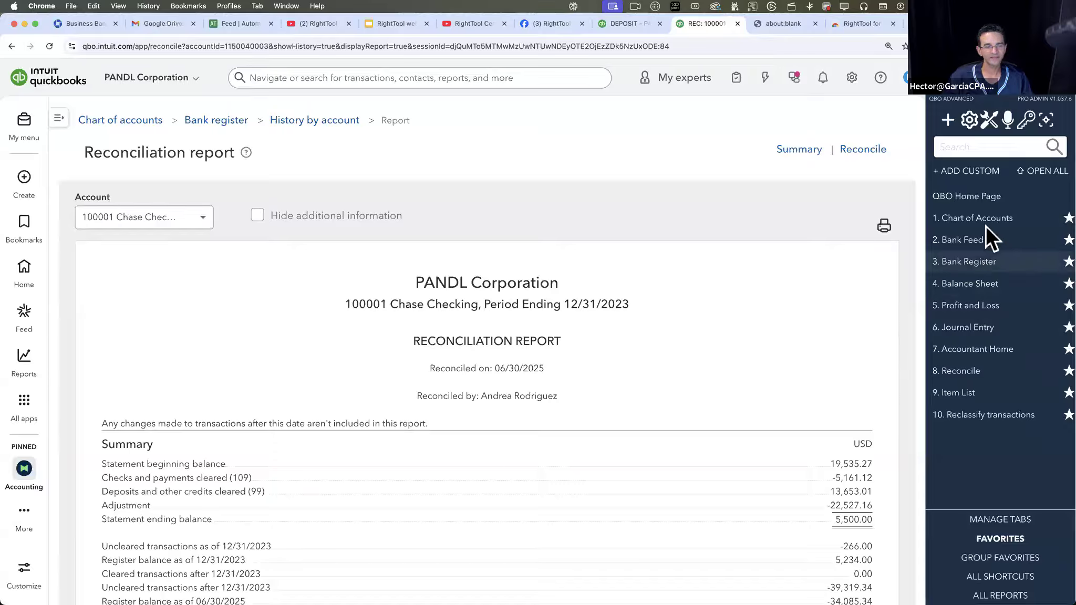
# Search the RightTool shortcuts for "bill" and "expenses", and open the Hide Unbilled Expenses page
pyautogui.click(964, 145)
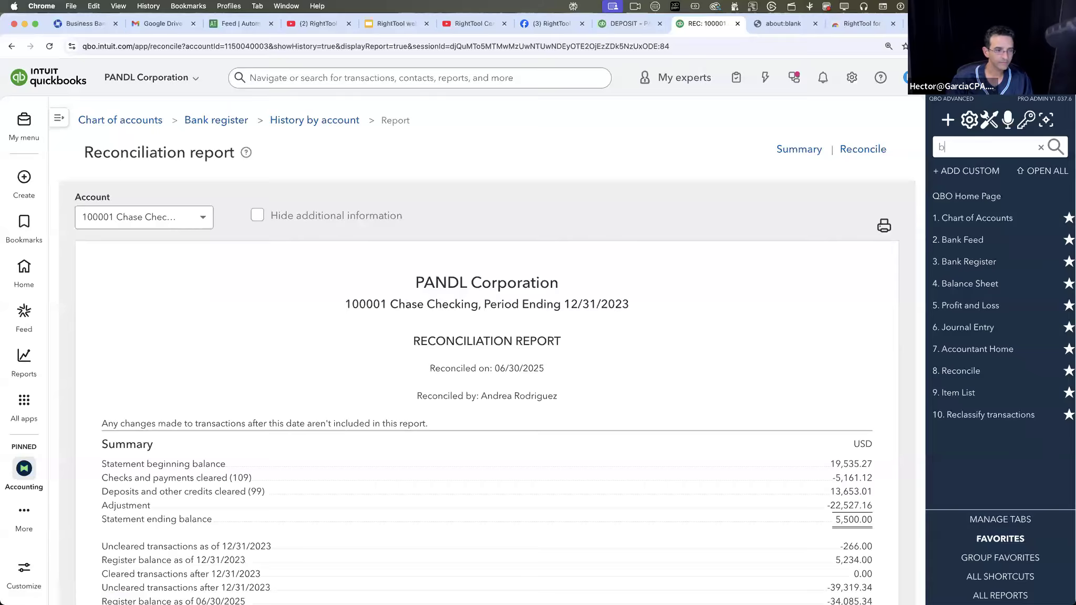
pyautogui.write('bill')
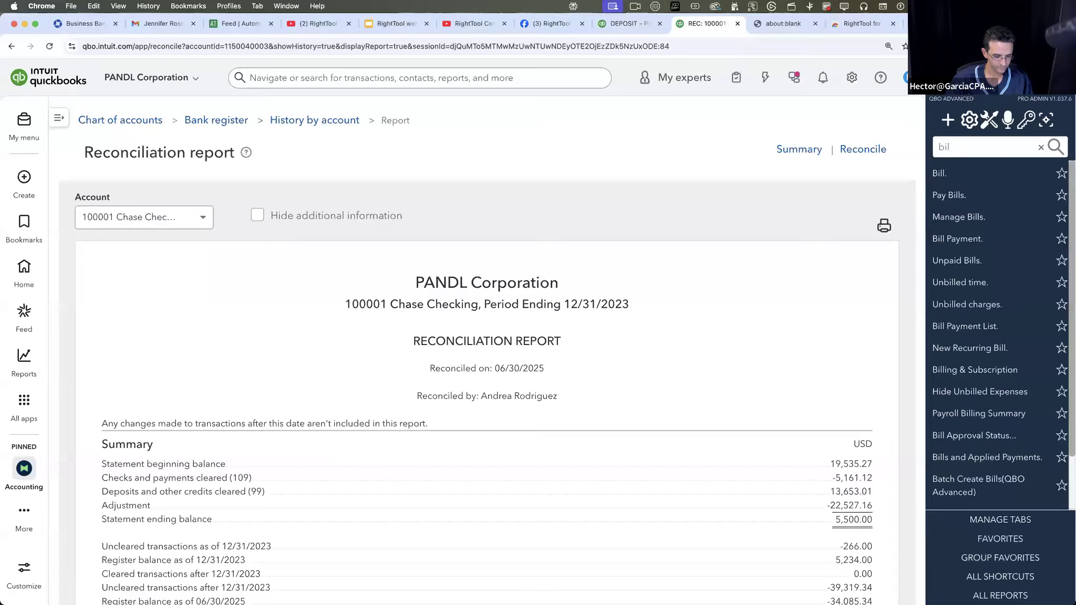
pyautogui.press('Escape')
pyautogui.write('expenses')
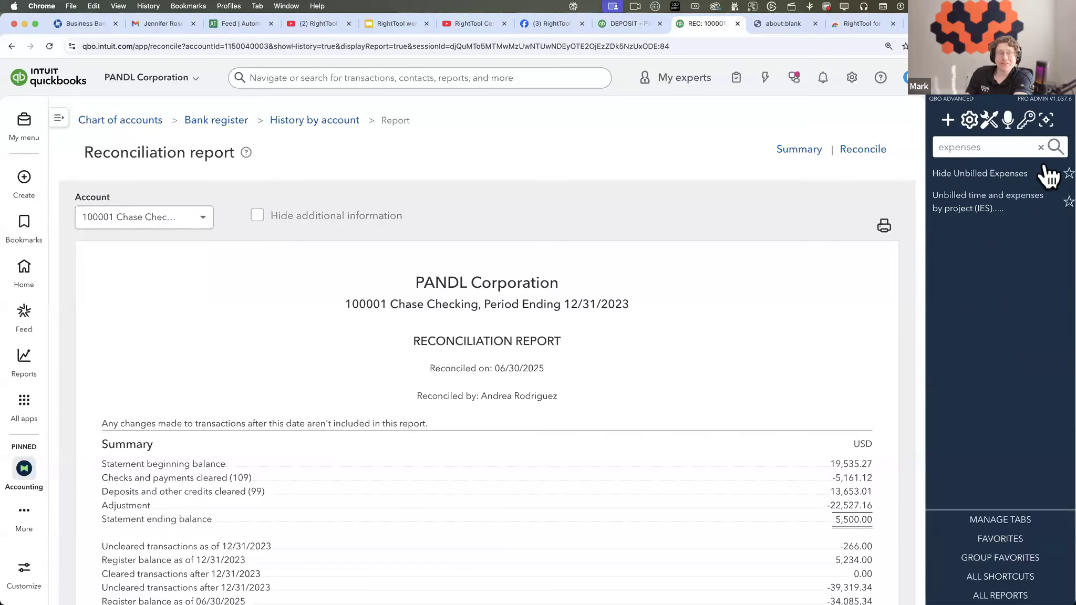
pyautogui.click(978, 174)
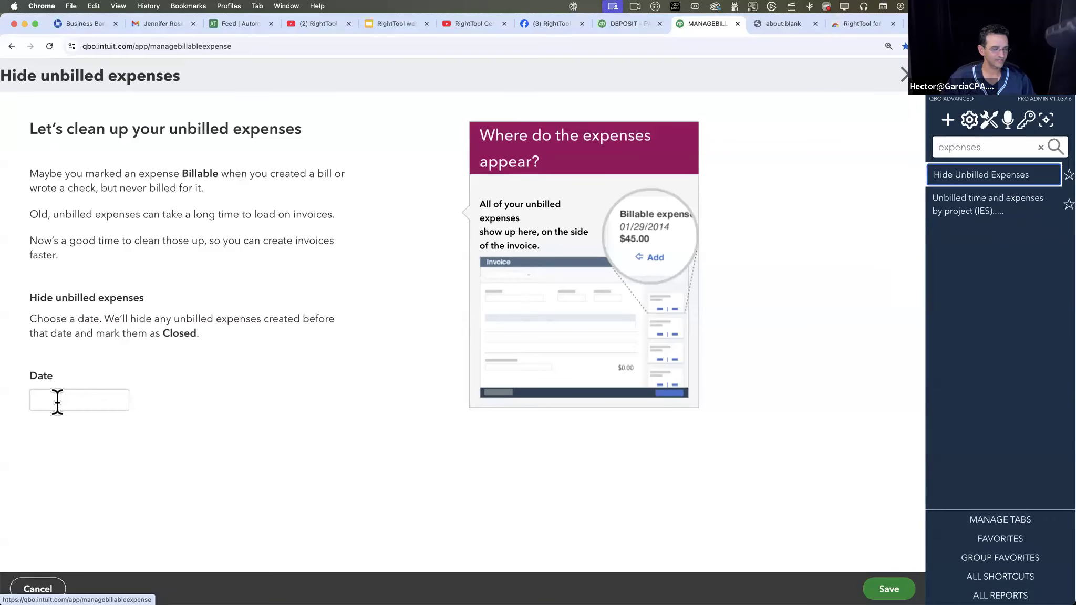
# Set the cutoff date for hiding unbilled expenses to 12/03/2025 and save it
pyautogui.click(78, 399)
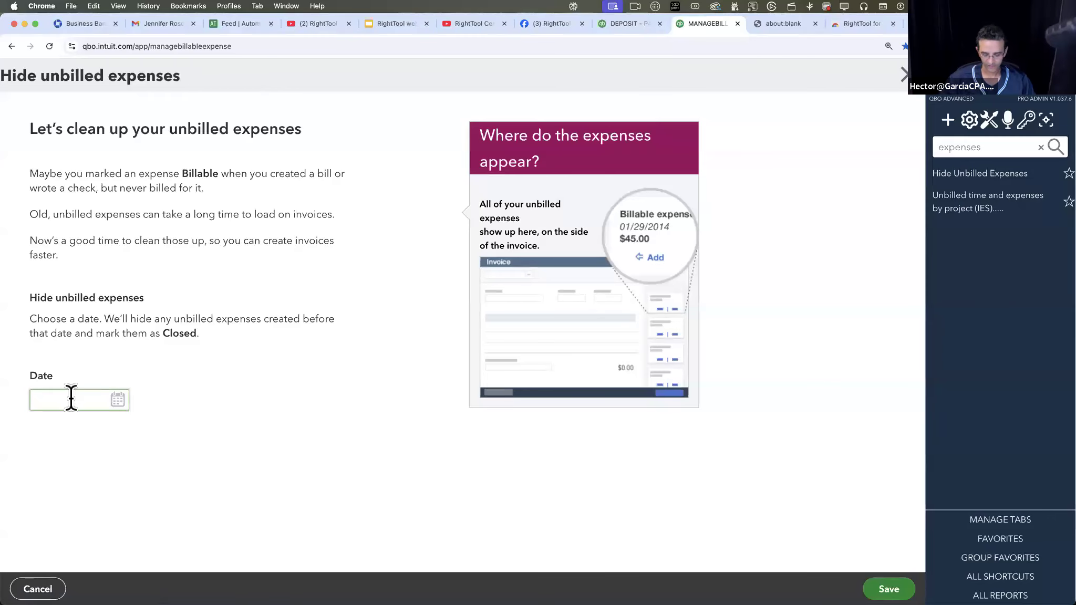
pyautogui.press('t')
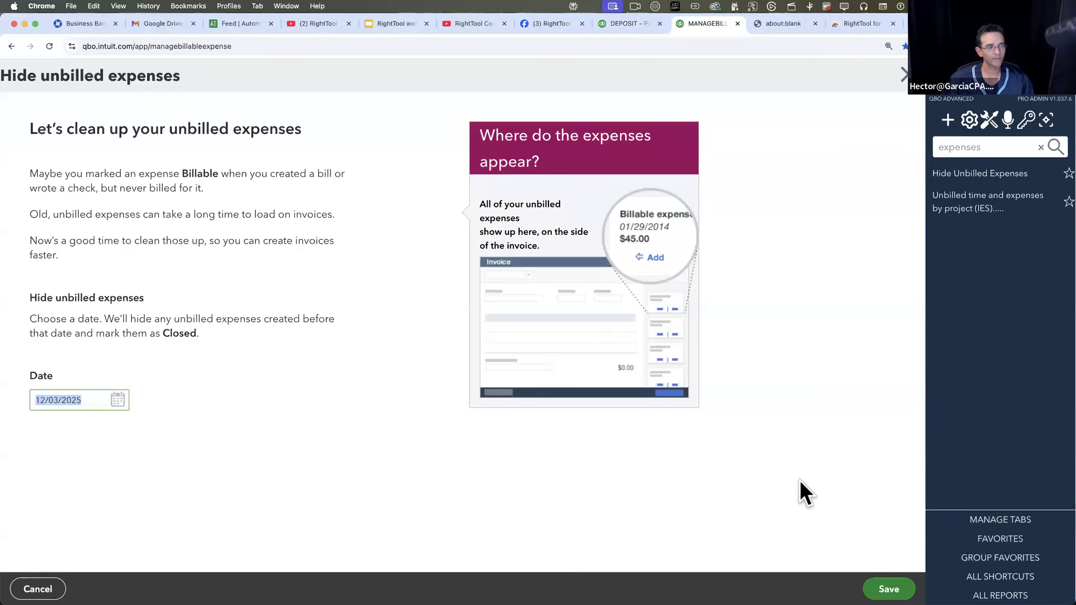
pyautogui.click(888, 587)
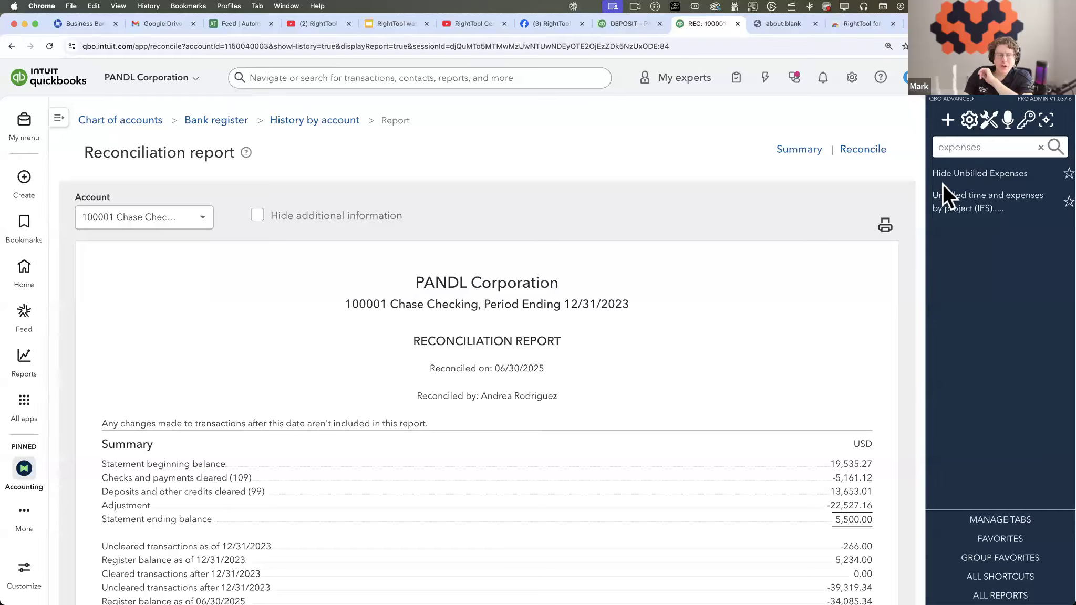
# Try searching the RightTool shortcuts for "bulk", clear the search, and open the bank register
pyautogui.click(1041, 147)
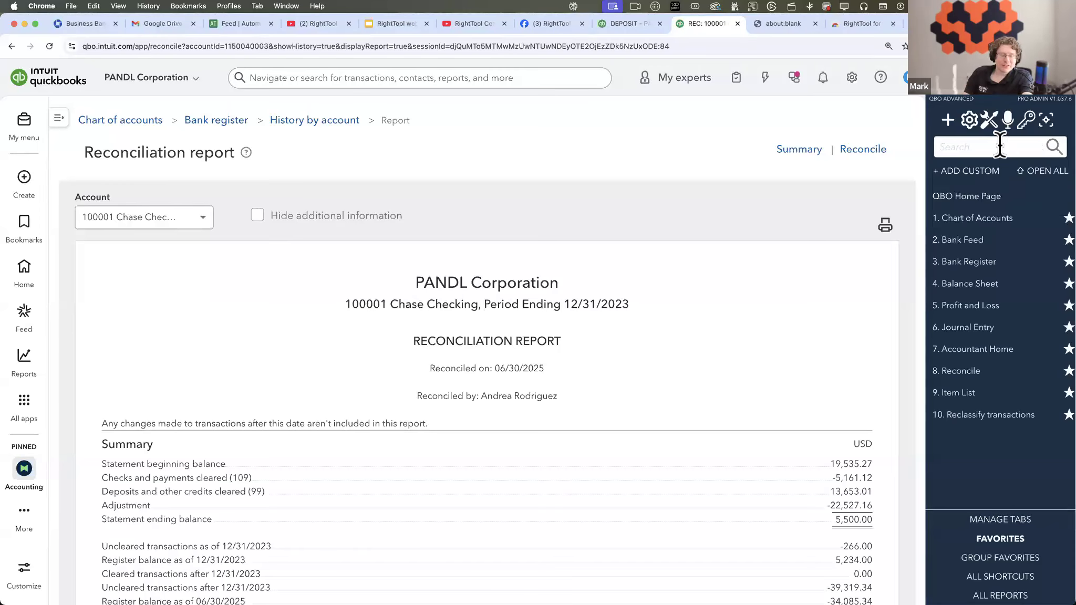
pyautogui.write('bulk')
pyautogui.press('BackSpace')
pyautogui.press('BackSpace')
pyautogui.press('BackSpace')
pyautogui.press('BackSpace')
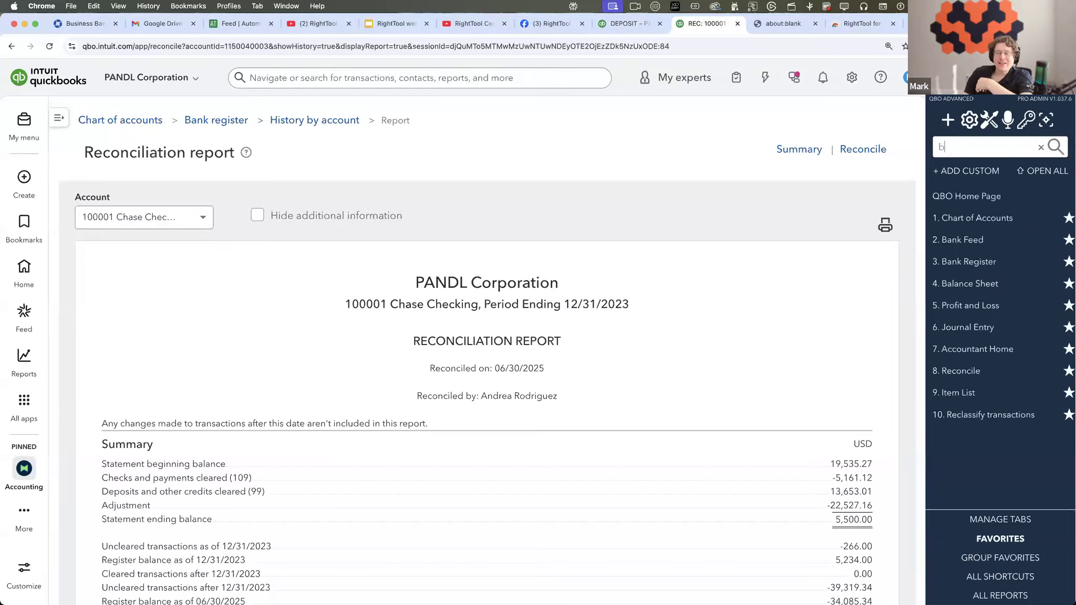
pyautogui.click(971, 264)
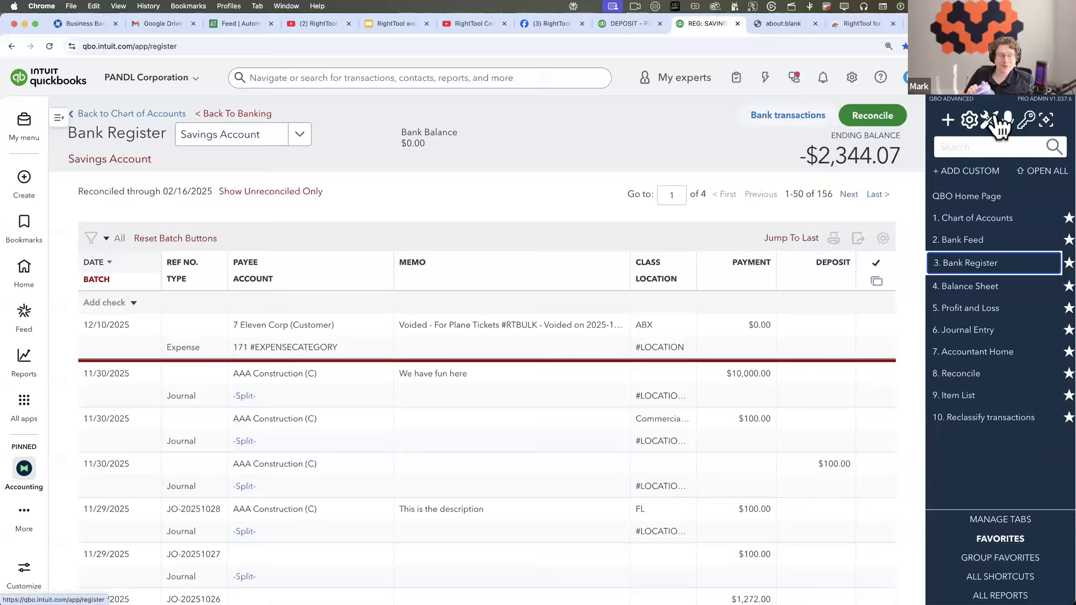
# Search the RightTool settings for "bulk", turn on Bulk Create In Register, save the settings with refreshed QBO tabs, and return to the register
pyautogui.click(1000, 121)
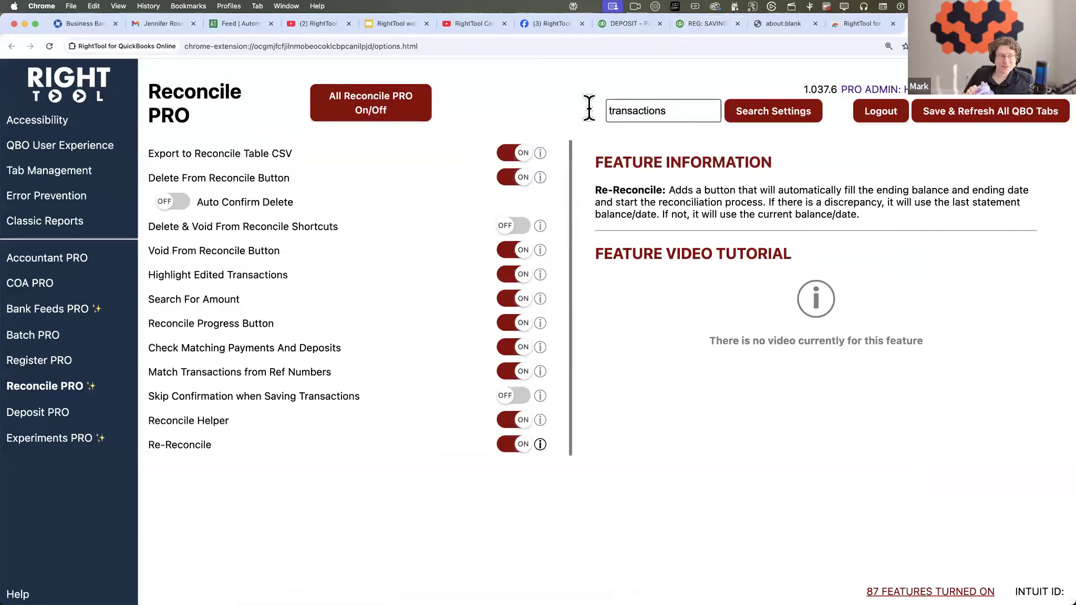
pyautogui.write('bulk')
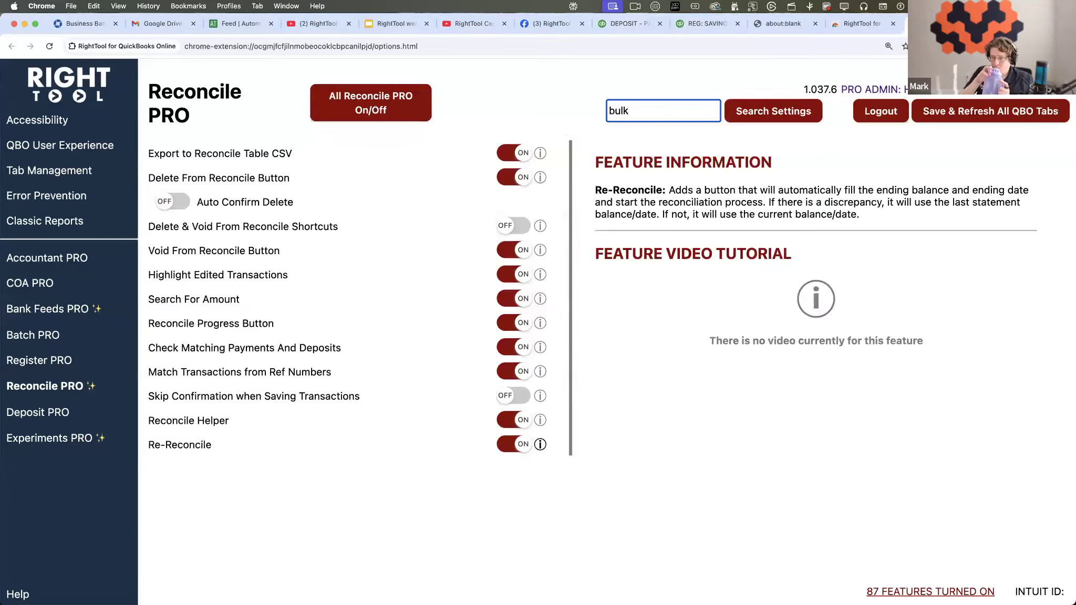
pyautogui.press('Return')
pyautogui.click(514, 178)
pyautogui.click(963, 105)
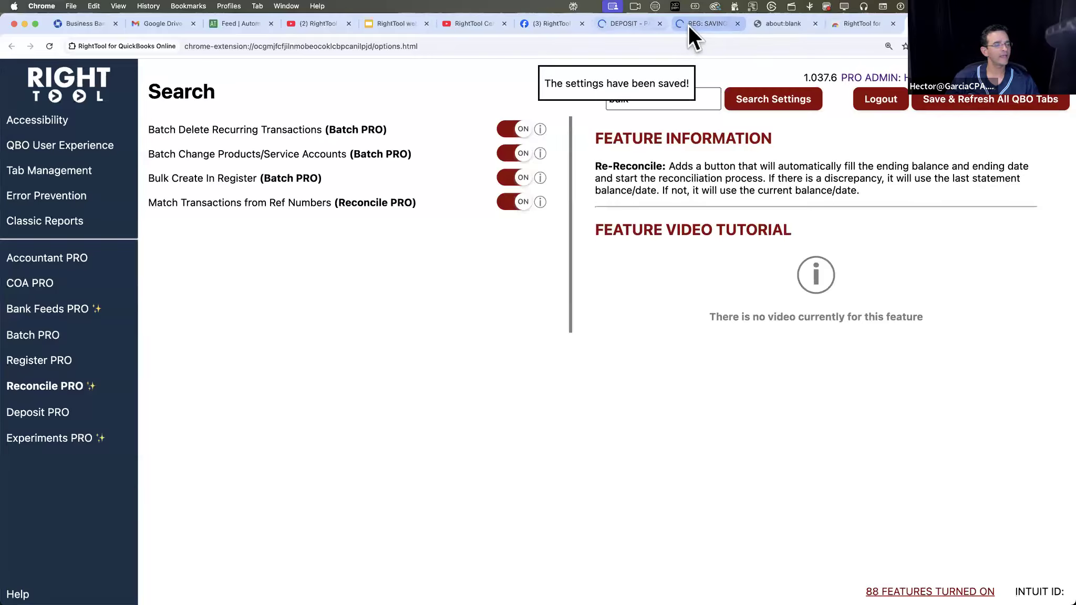
pyautogui.click(665, 26)
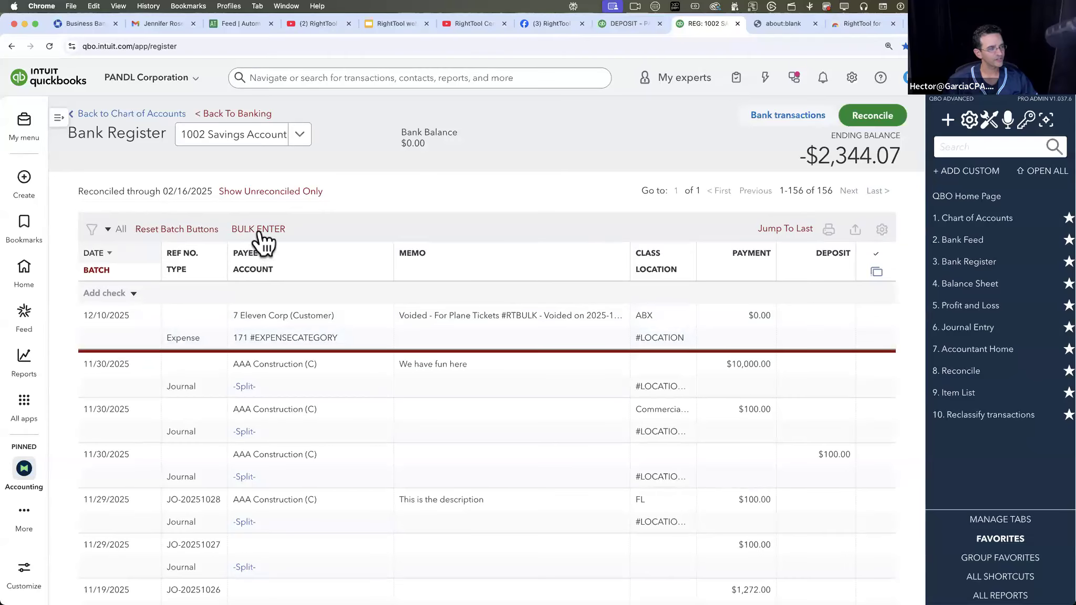
# Open the Batch Enter Transactions form for the 1002 Savings Account register
pyautogui.click(258, 229)
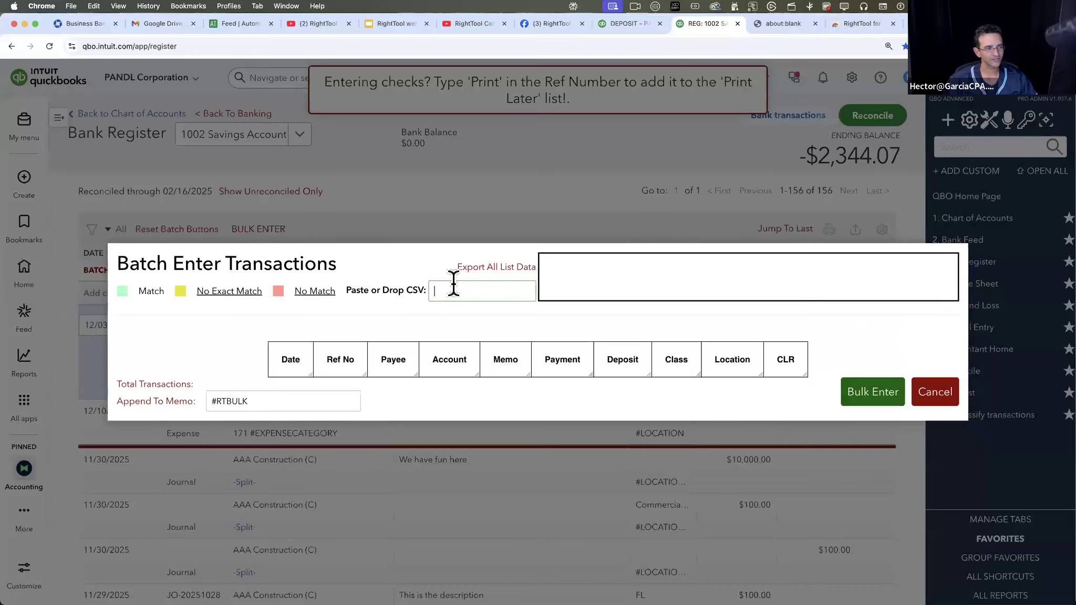
pyautogui.click(456, 291)
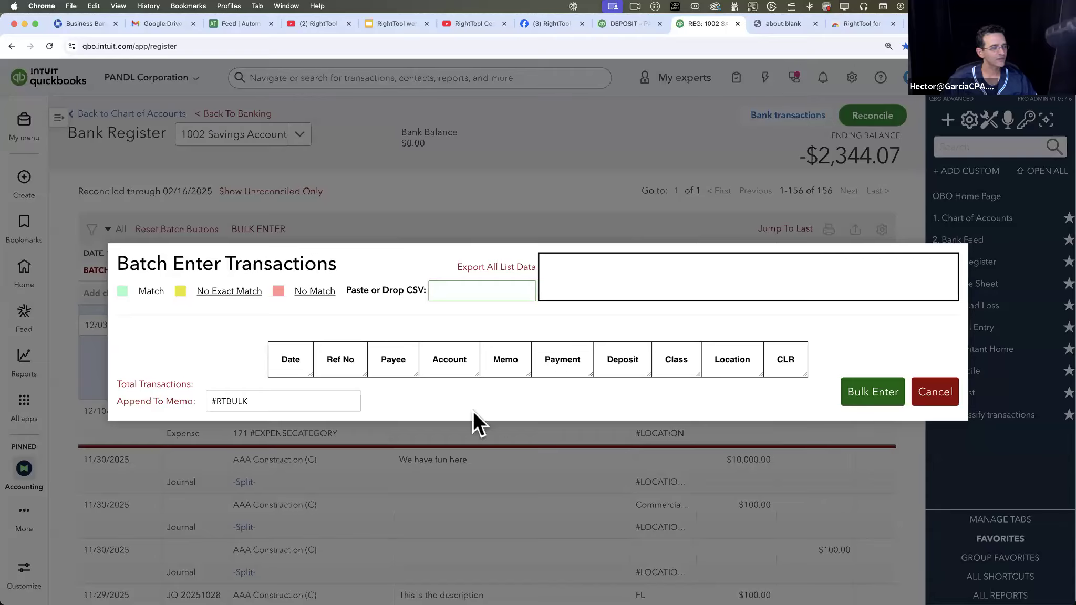
pyautogui.click(623, 369)
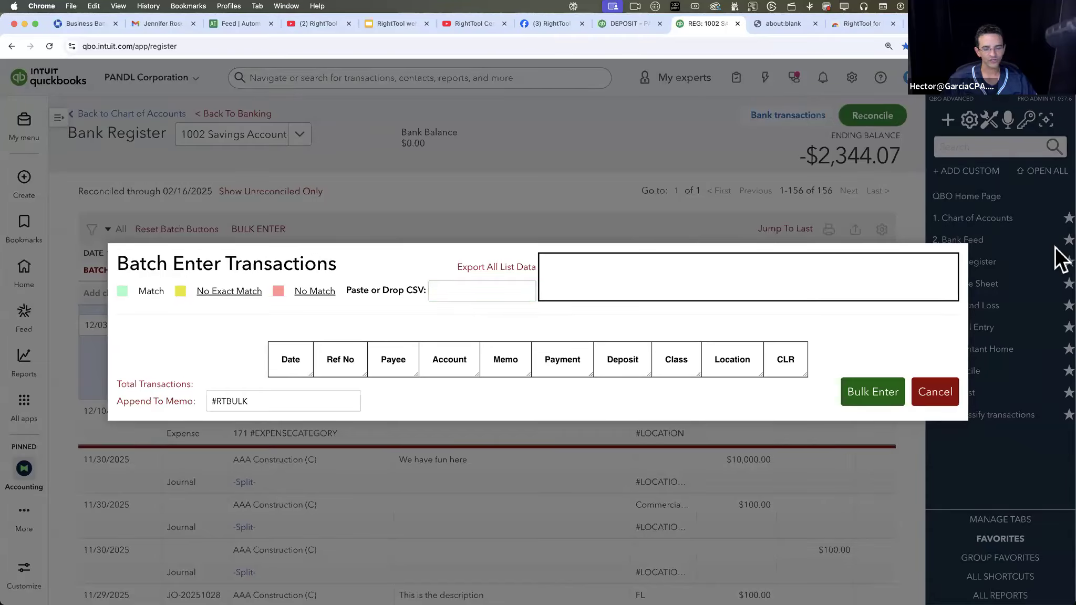
pyautogui.press('super+Tab')
pyautogui.press('super+n')
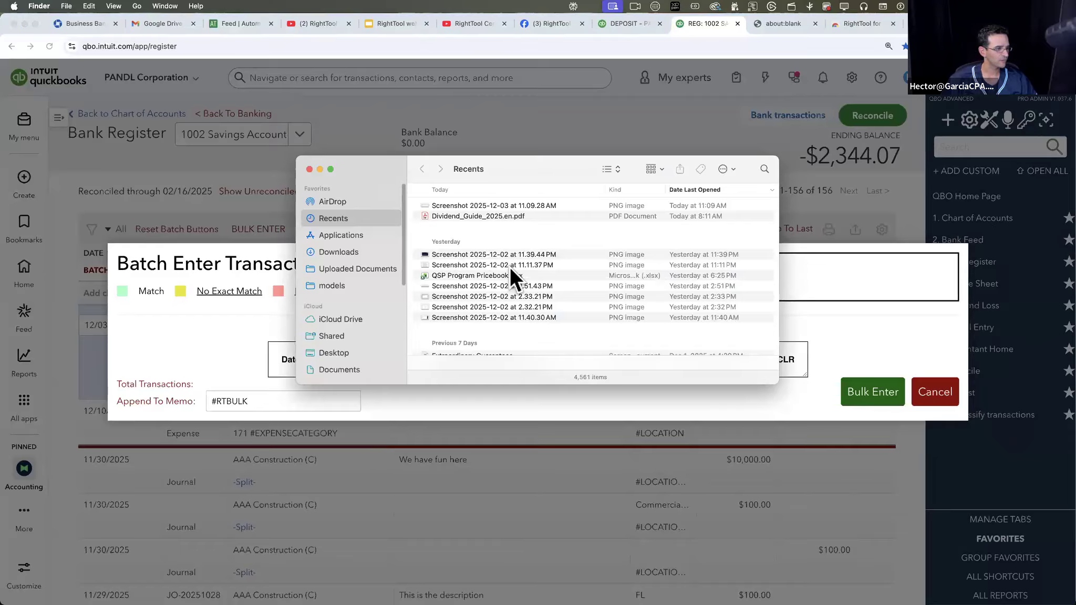
pyautogui.press('super+Tab')
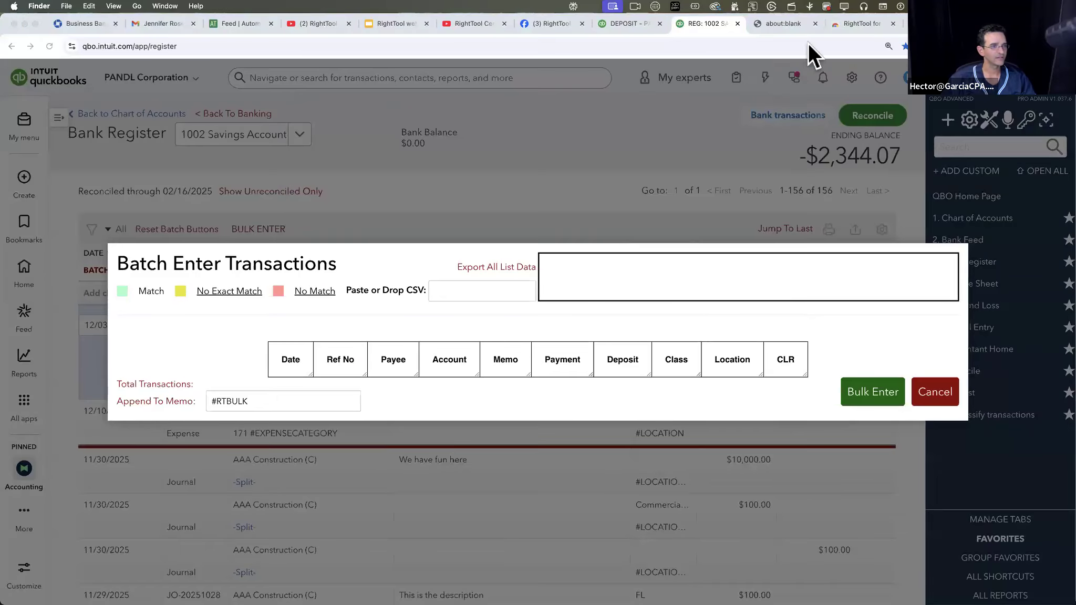
# Search the web for "sheets", enter Google Sheets, and open the RT Sample Bulk Enter in Register spreadsheet
pyautogui.hotkey('ctrl', 'Tab')
pyautogui.click(421, 43)
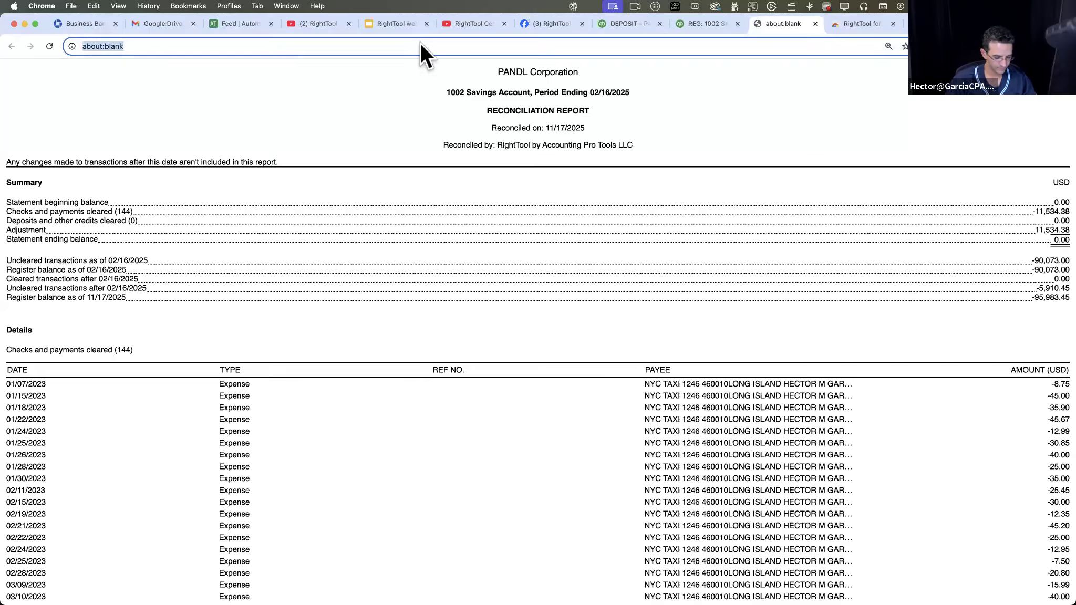
pyautogui.write('shee')
pyautogui.press('Return')
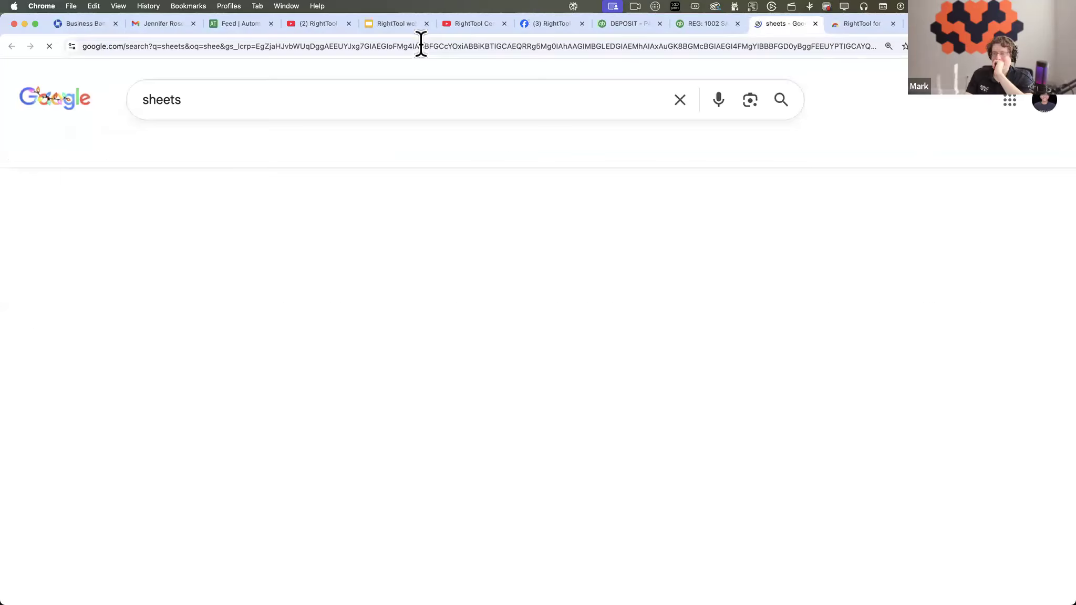
pyautogui.click(223, 242)
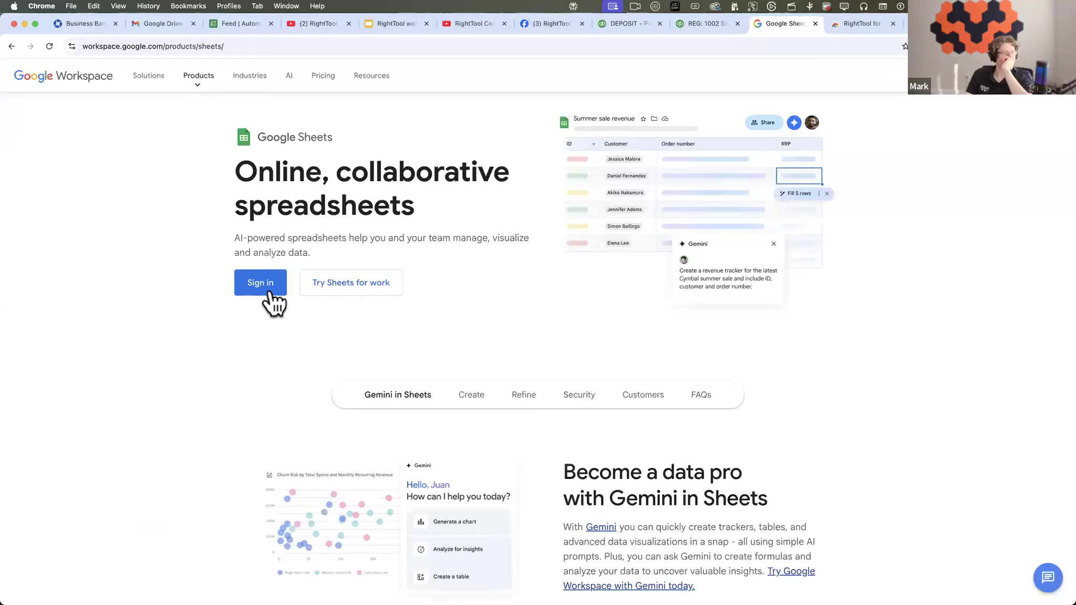
pyautogui.click(264, 289)
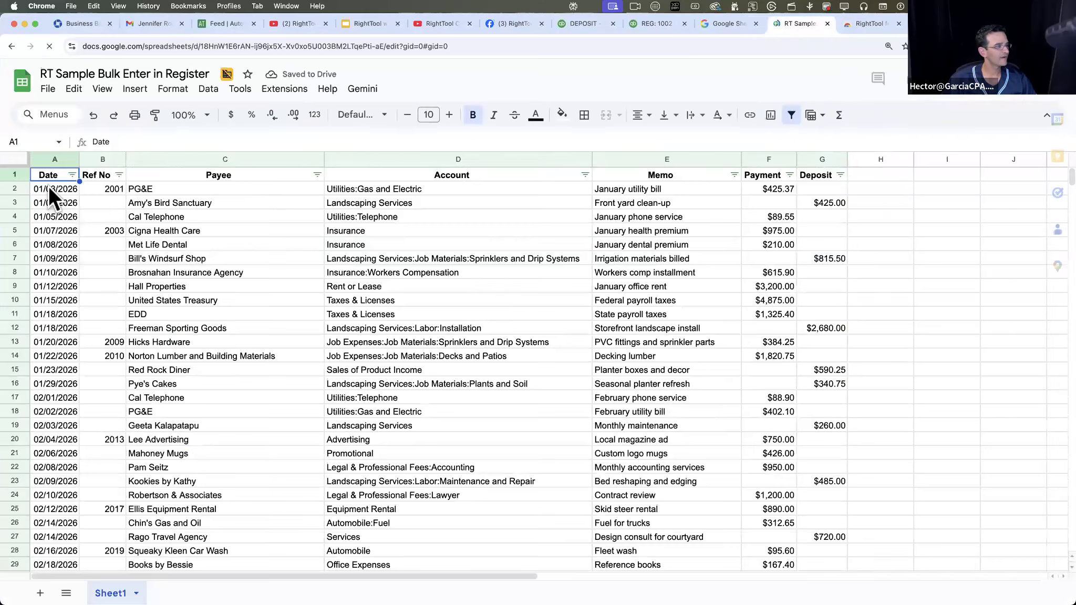
# Copy the sample transactions in A2:G37 and paste them into the Batch Enter Transactions form of the savings register
pyautogui.moveTo(49, 186); pyautogui.dragTo(797, 568)
pyautogui.moveTo(833, 478); pyautogui.dragTo(834, 478)
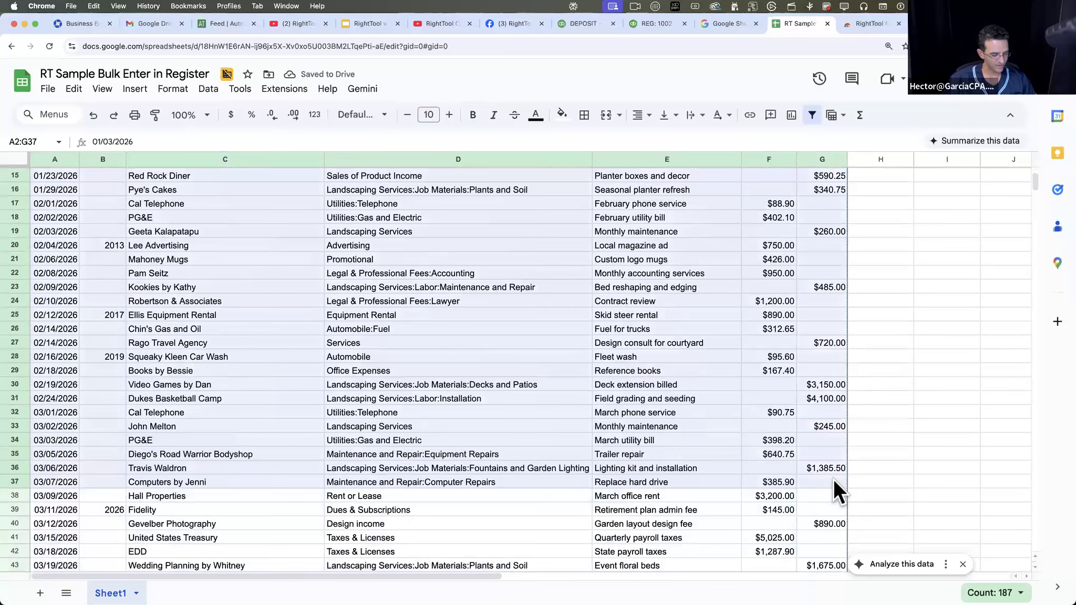
pyautogui.press('super+c')
pyautogui.scroll(2, 126, 257)
pyautogui.scroll(3, 105, 211)
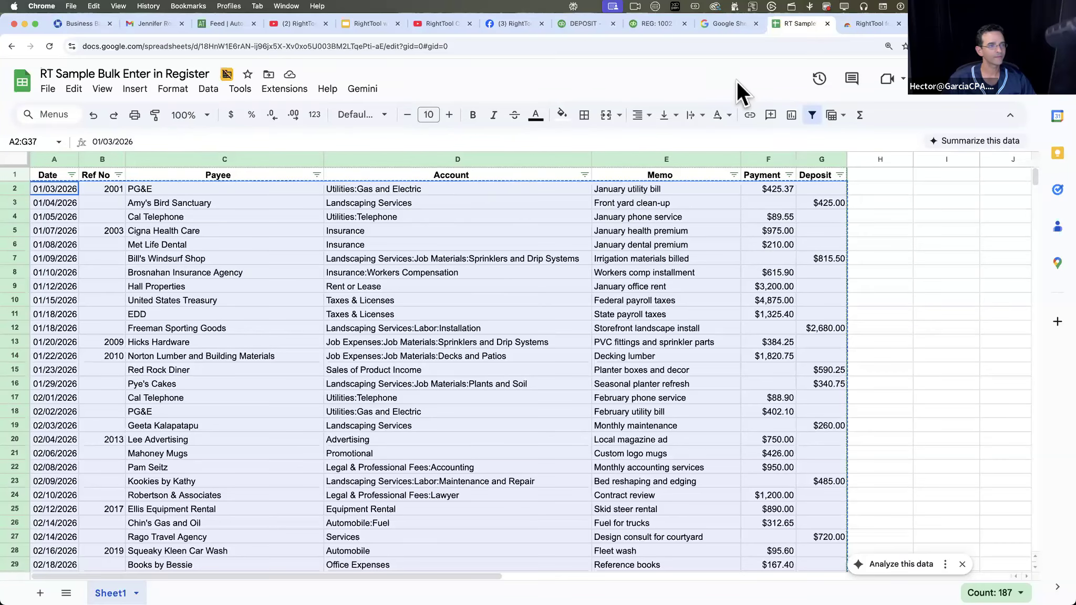
pyautogui.click(633, 26)
pyautogui.click(451, 295)
pyautogui.press('super+v')
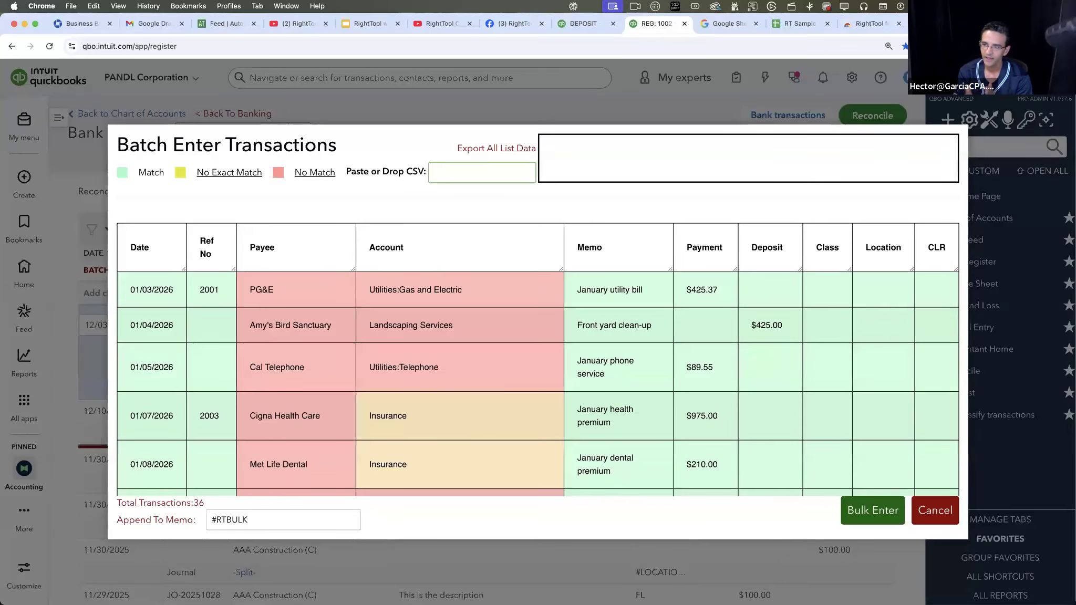
# Cancel the batch entry and view the bank register's column and row display settings
pyautogui.click(935, 518)
pyautogui.click(881, 231)
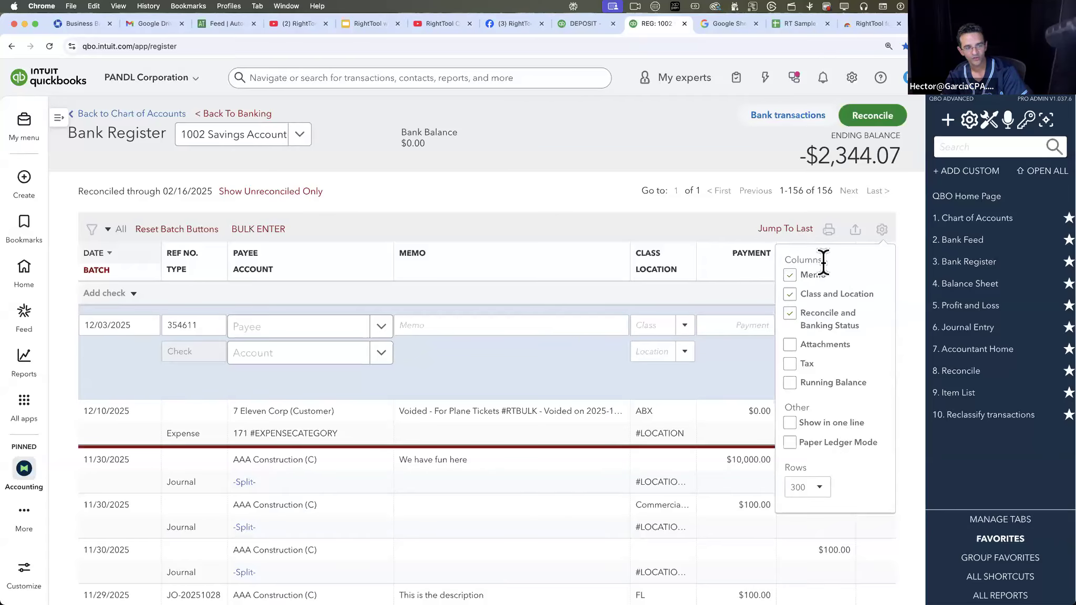
pyautogui.click(877, 233)
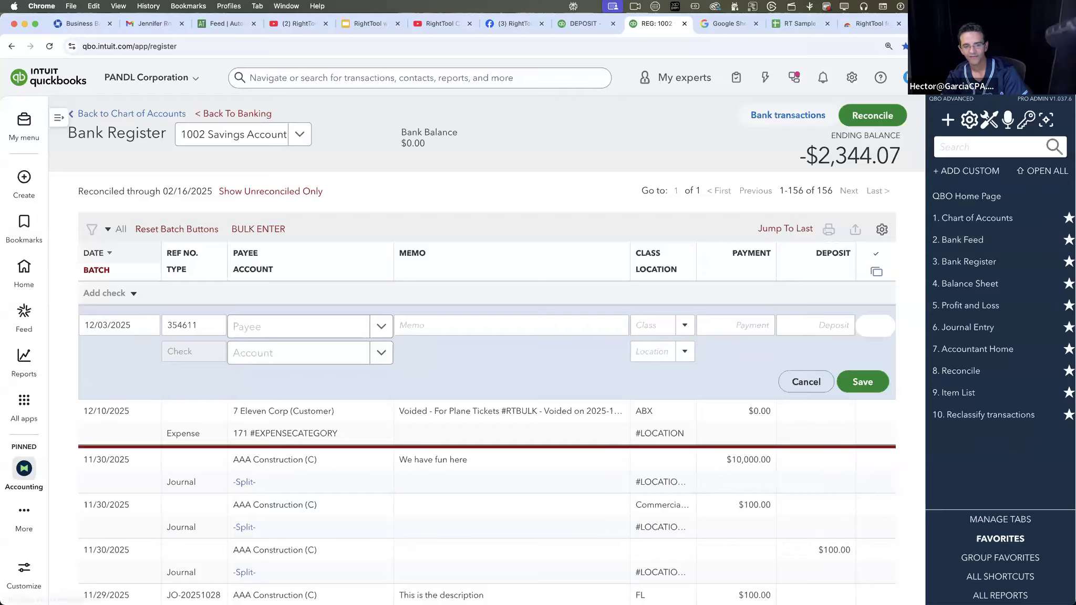
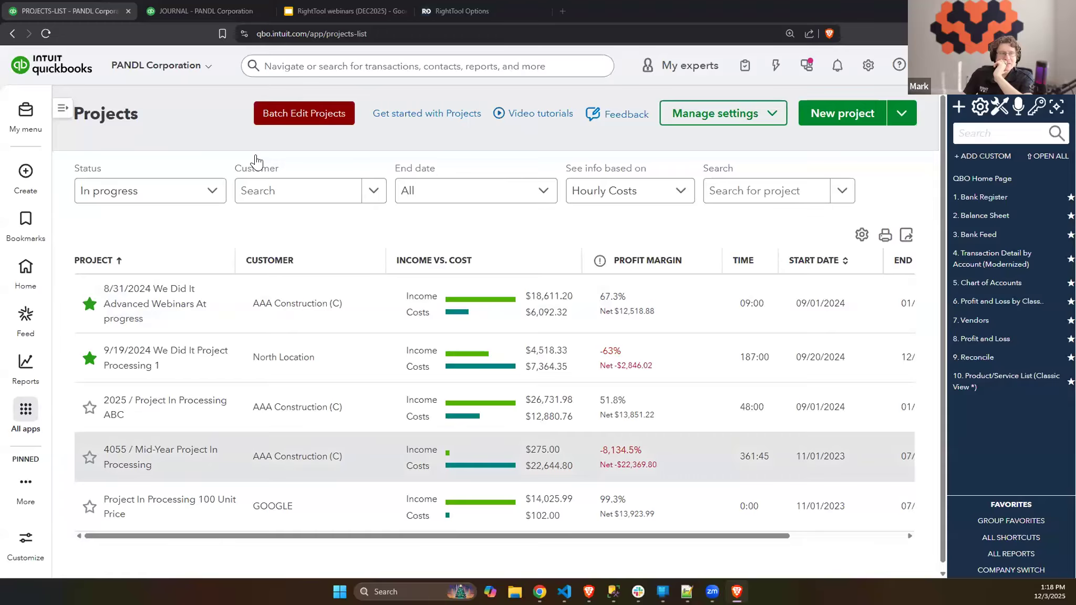
# Switch from the projects list to the journal entry dated 11/30/2025 and reload it
pyautogui.hotkey('ctrl', 'shift', 'c')
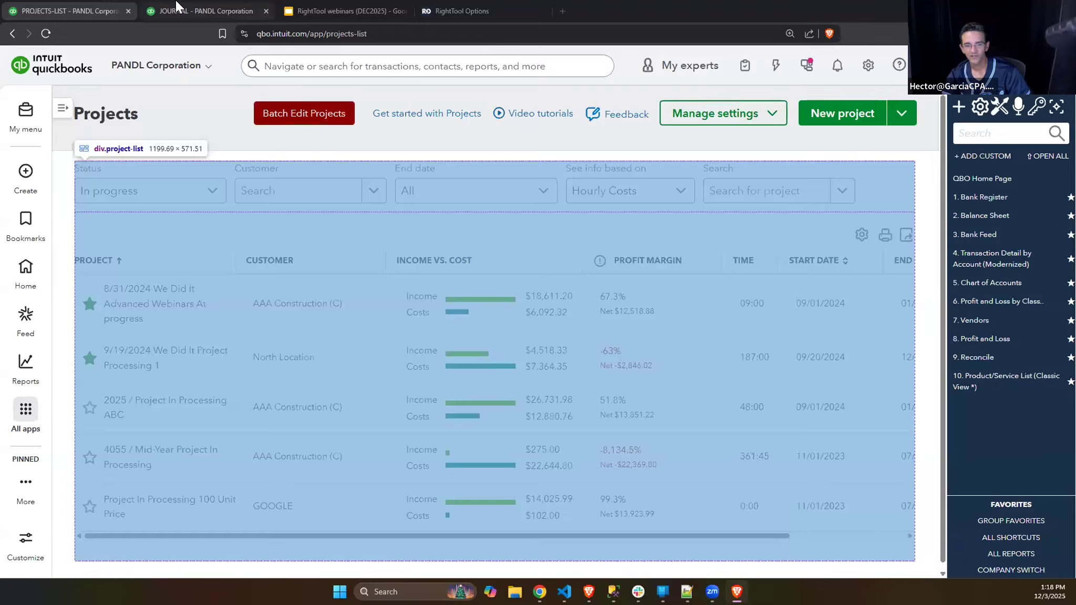
pyautogui.hotkey('ctrl', 'shift', 'c')
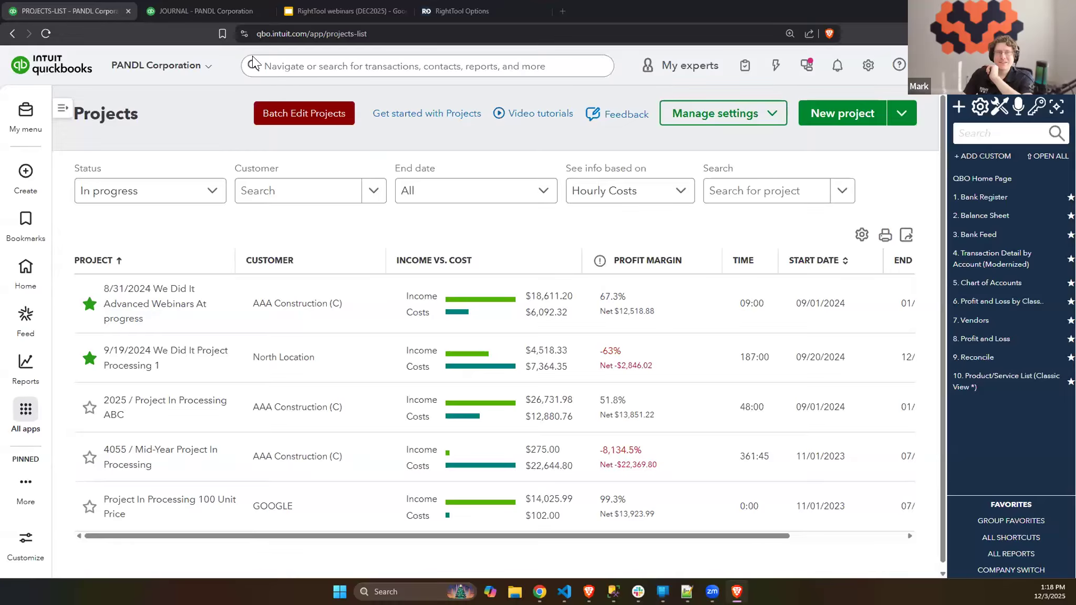
pyautogui.click(208, 6)
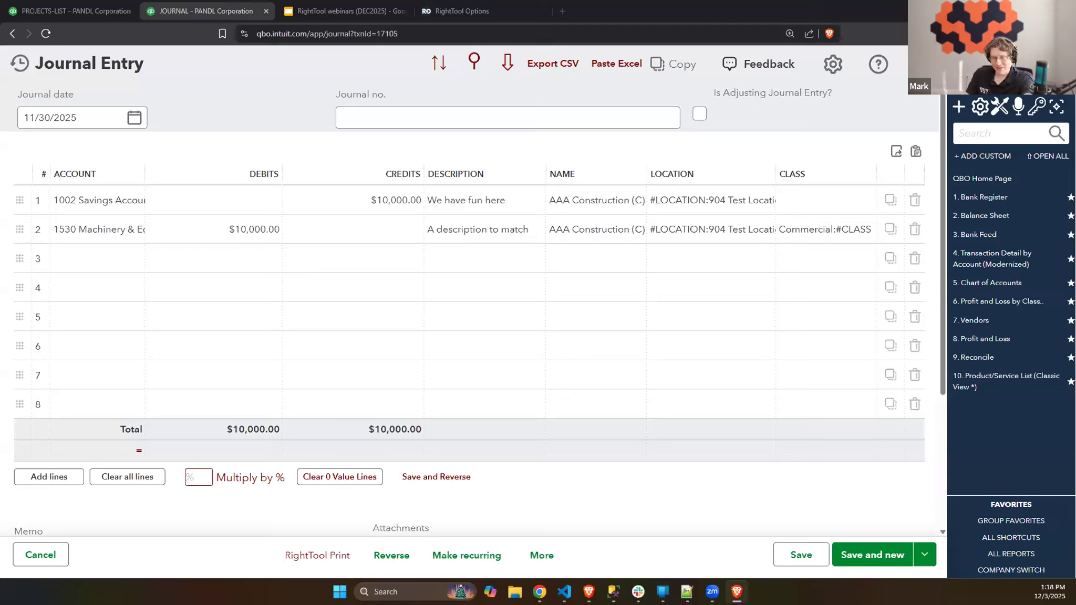
pyautogui.hotkey('alt', 'Tab')
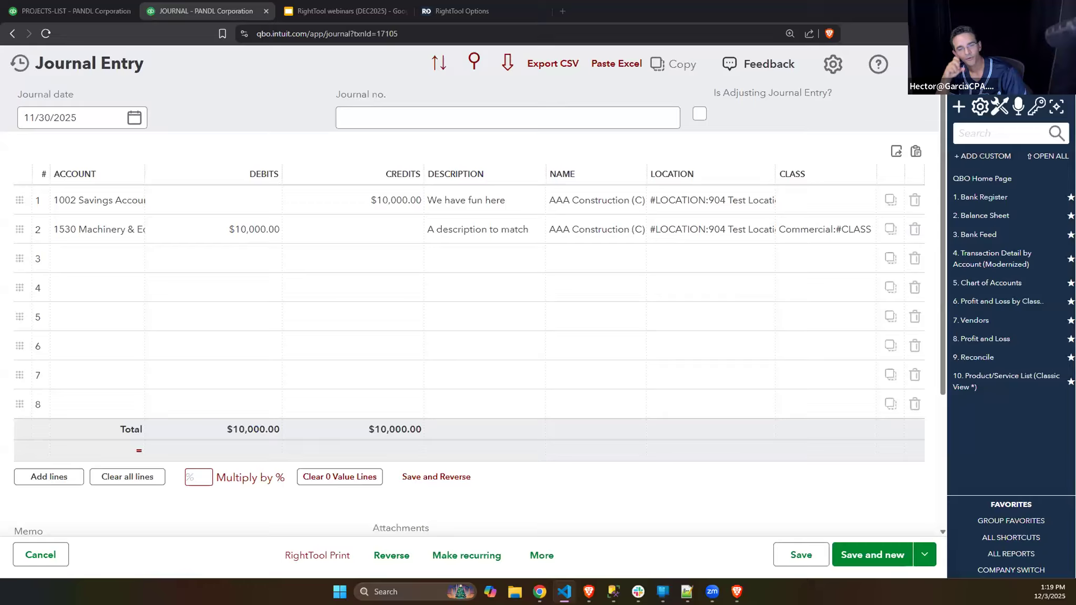
pyautogui.hotkey('alt', 'Tab')
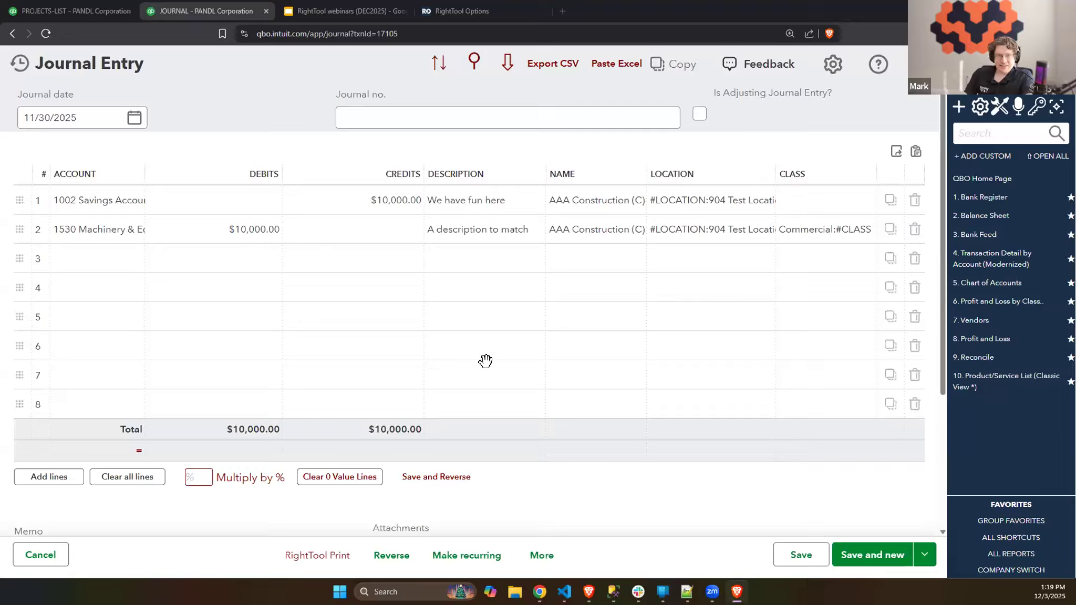
pyautogui.click(777, 124)
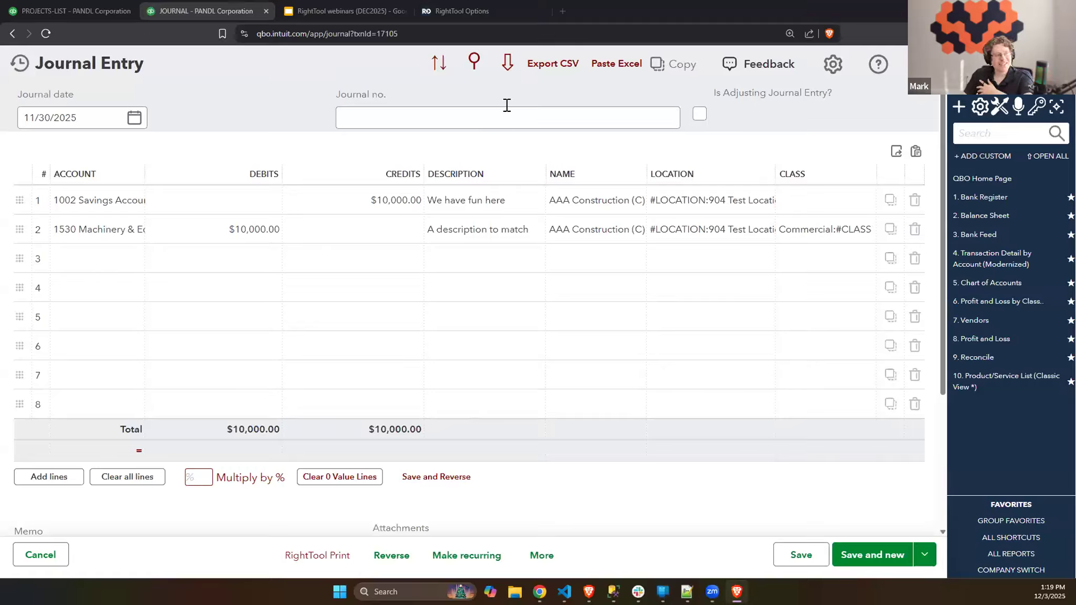
pyautogui.hotkey('ctrl', 'r')
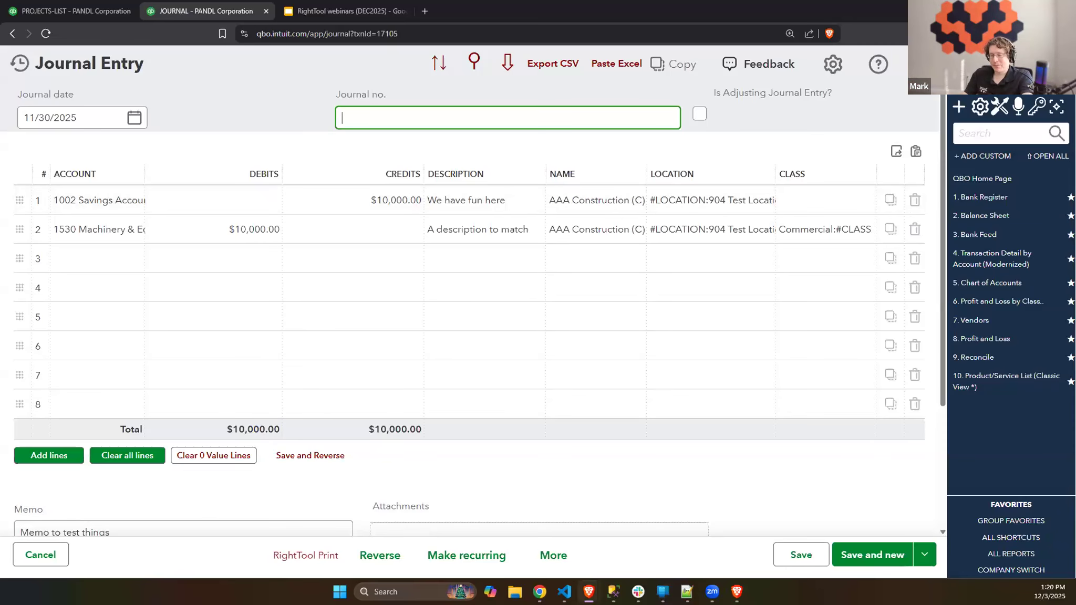
pyautogui.hotkey('alt', 'Tab')
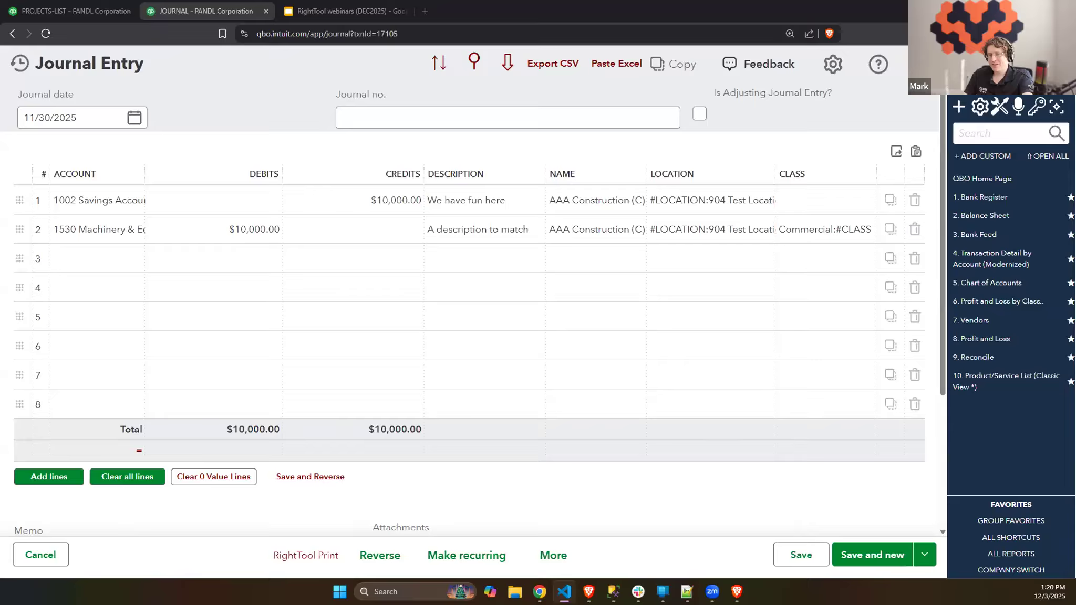
pyautogui.hotkey('alt', 'Tab')
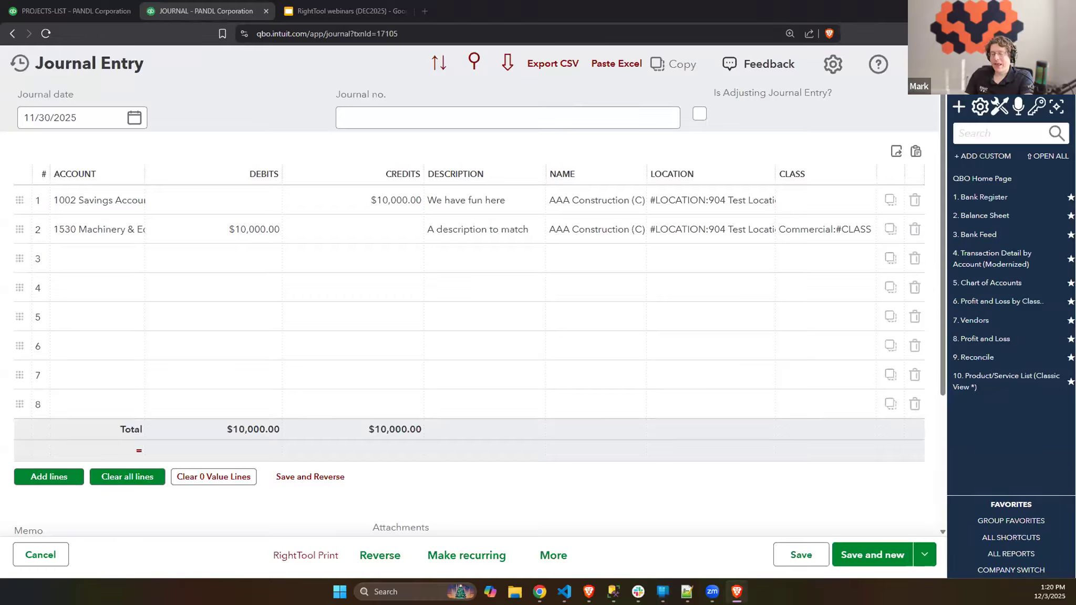
pyautogui.hotkey('alt', 'Tab')
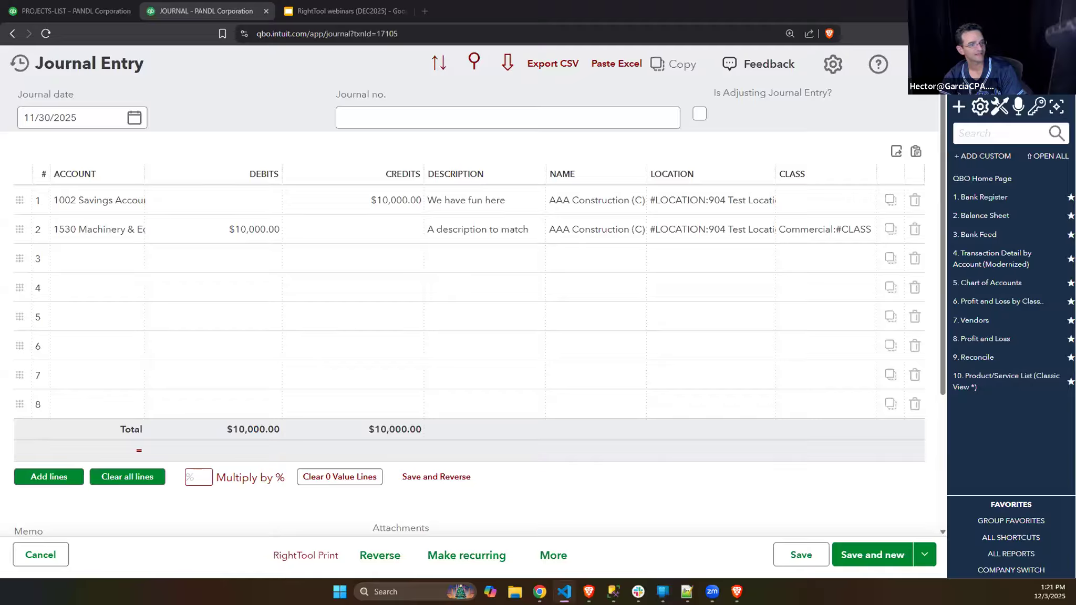
pyautogui.hotkey('alt', 'Tab')
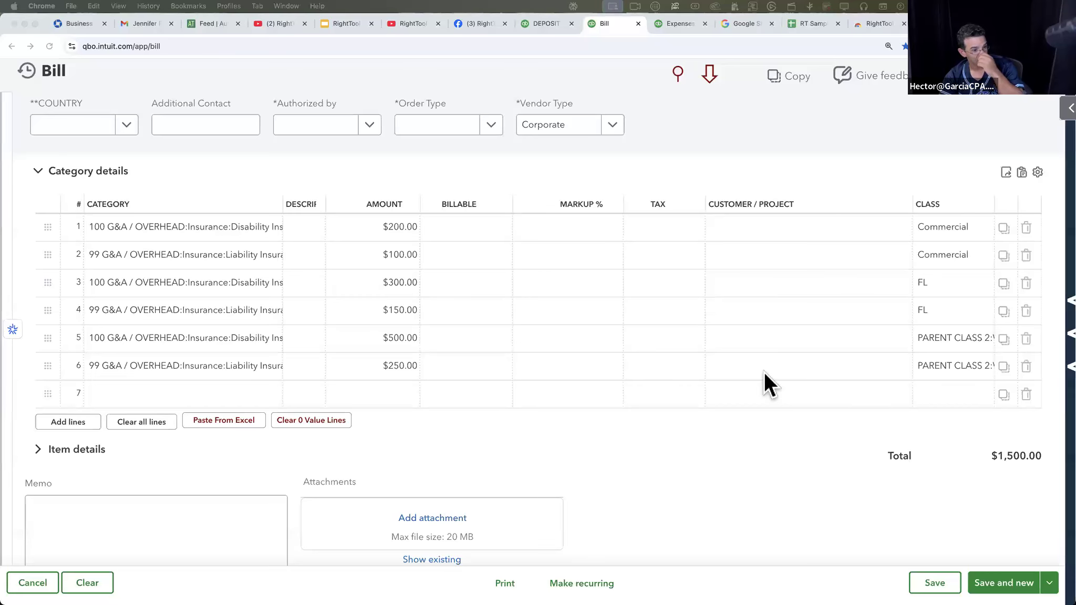
# Review the 100 Montaditos bill's header and category lines, and open the vendor's page through the bill's Payee Details link
pyautogui.scroll(5, 703, 191)
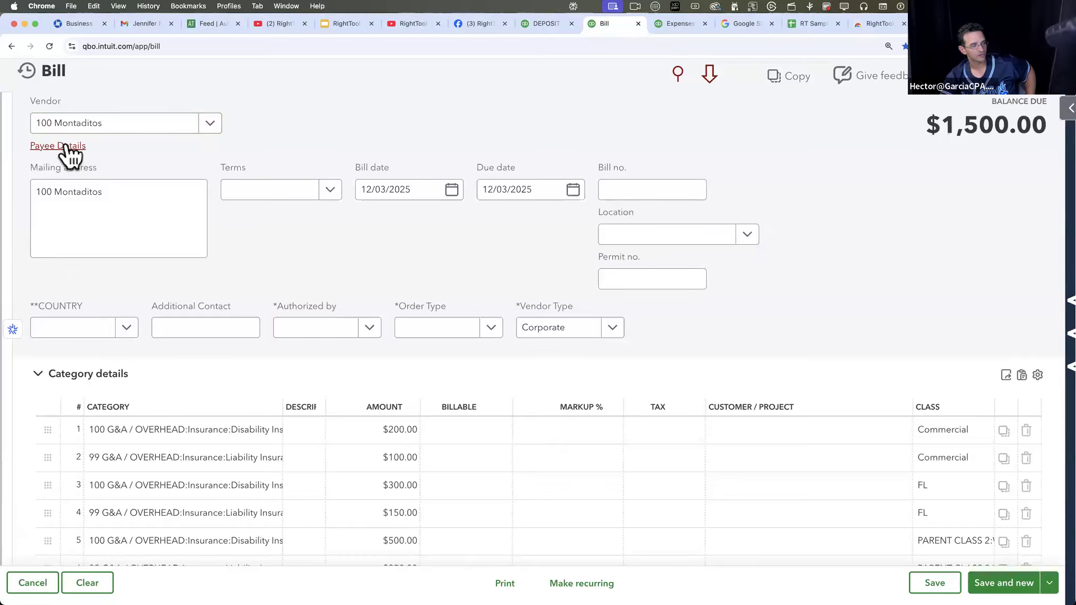
pyautogui.scroll(-5, 271, 199)
pyautogui.scroll(-3, 271, 197)
pyautogui.scroll(7, 272, 188)
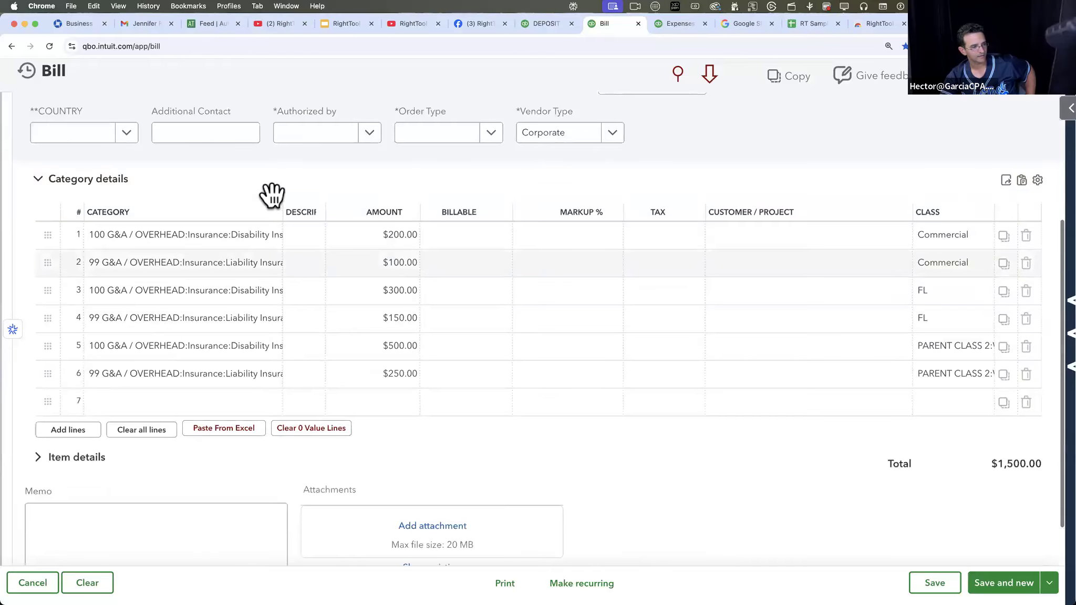
pyautogui.click(69, 147)
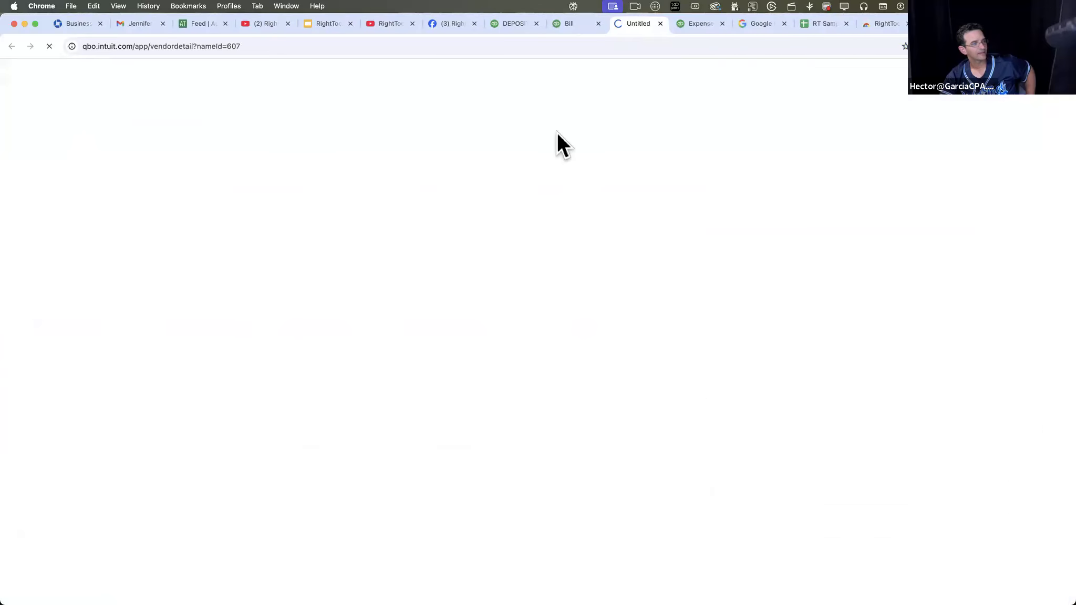
pyautogui.click(576, 23)
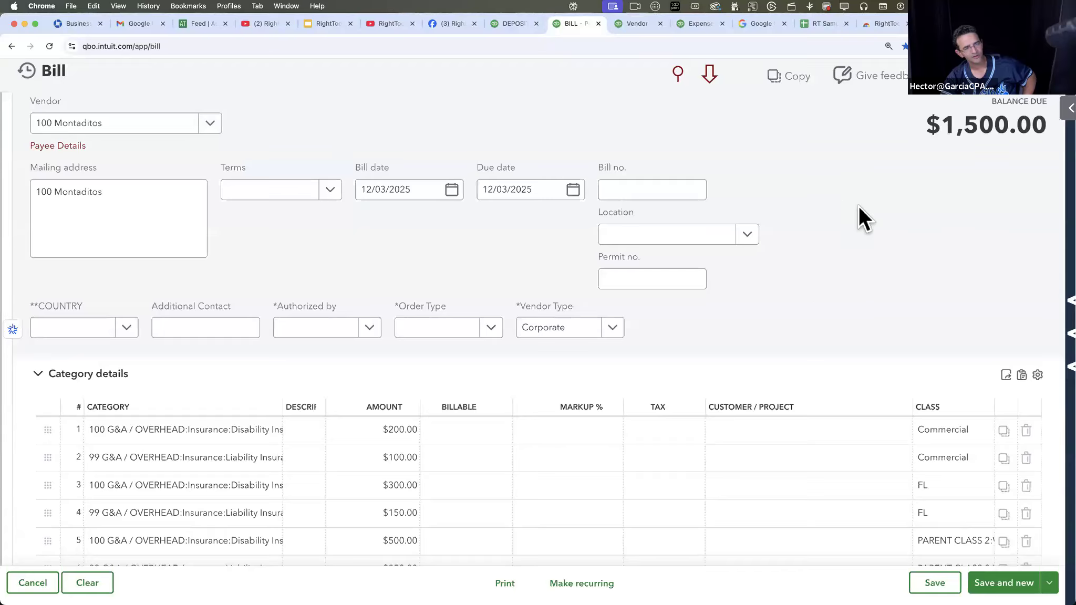
pyautogui.click(619, 21)
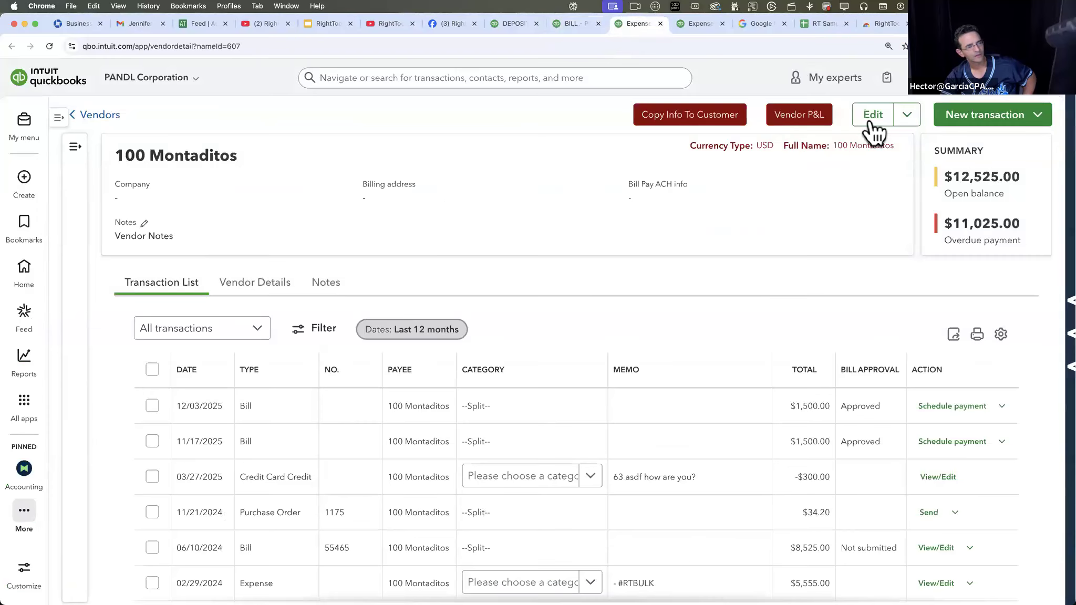
# Open the 100 Montaditos vendor record for editing, examine its contact and address fields, and select the text of its notes
pyautogui.click(873, 116)
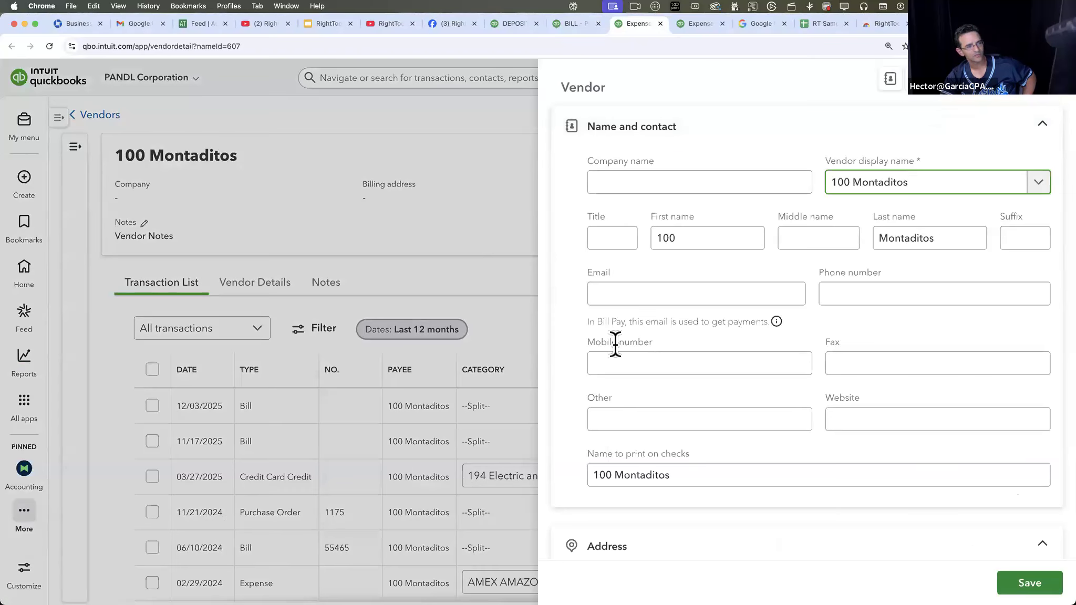
pyautogui.click(591, 26)
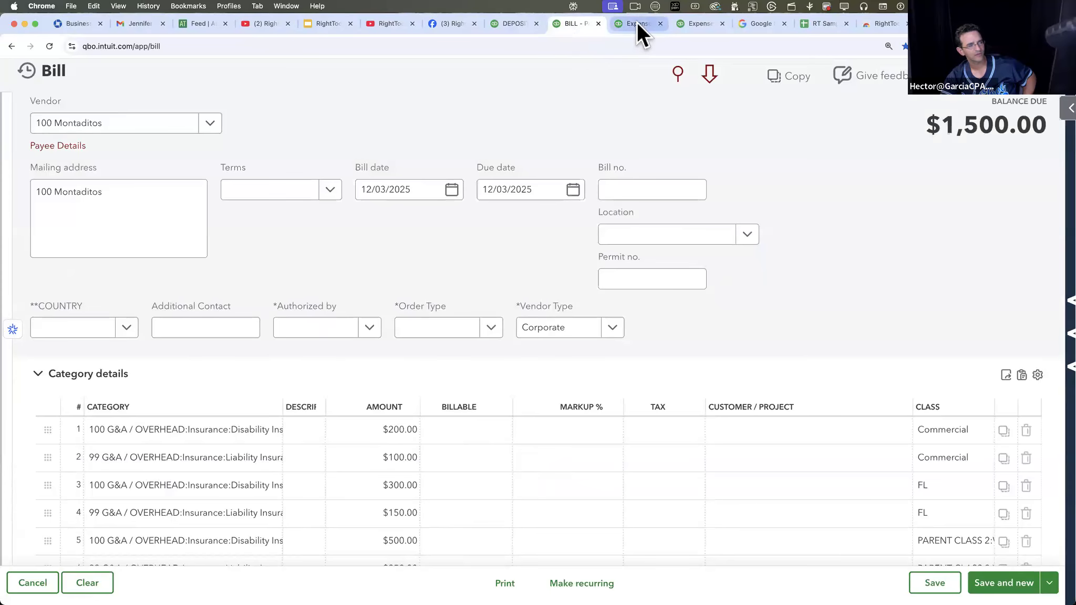
pyautogui.click(637, 22)
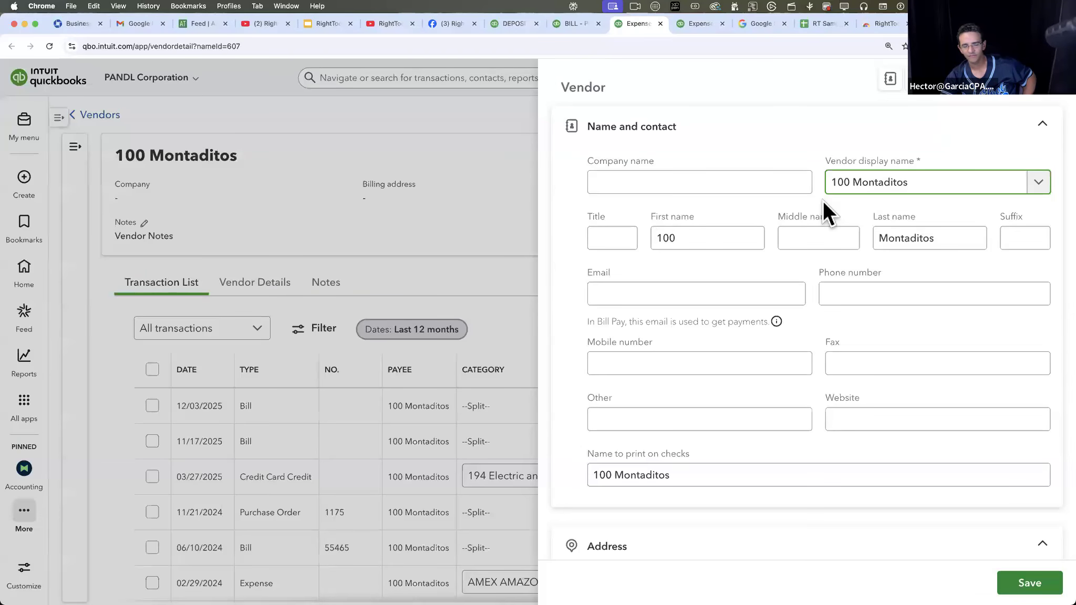
pyautogui.scroll(-5, 812, 247)
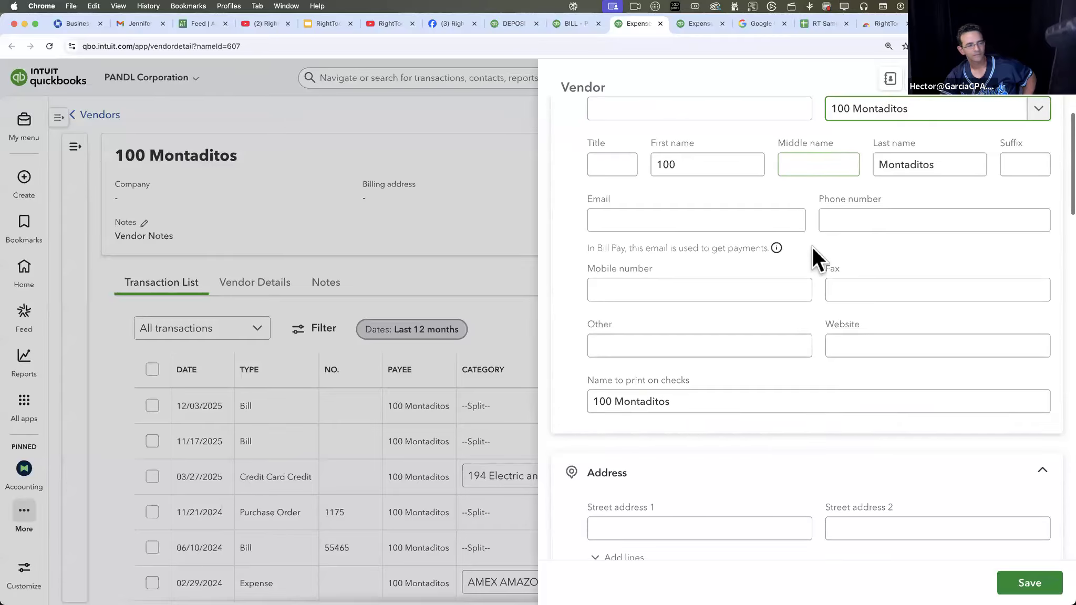
pyautogui.scroll(-8, 812, 252)
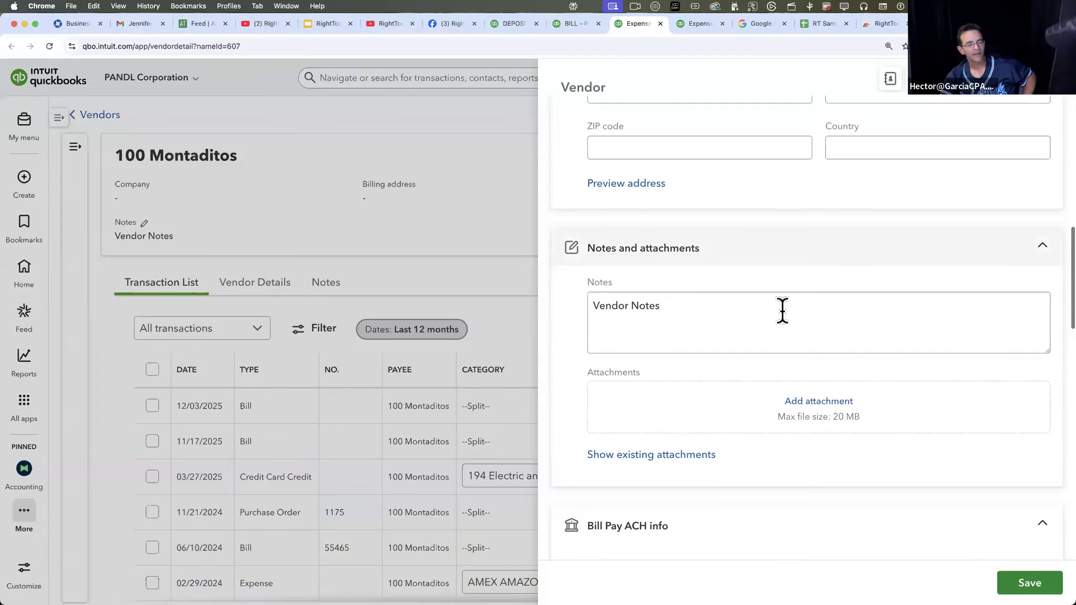
pyautogui.click(587, 301)
pyautogui.press('super+a')
pyautogui.press('Right')
pyautogui.moveTo(555, 291)
pyautogui.mouseDown()
pyautogui.moveTo(632, 309)
pyautogui.moveTo(553, 305)
pyautogui.mouseUp()
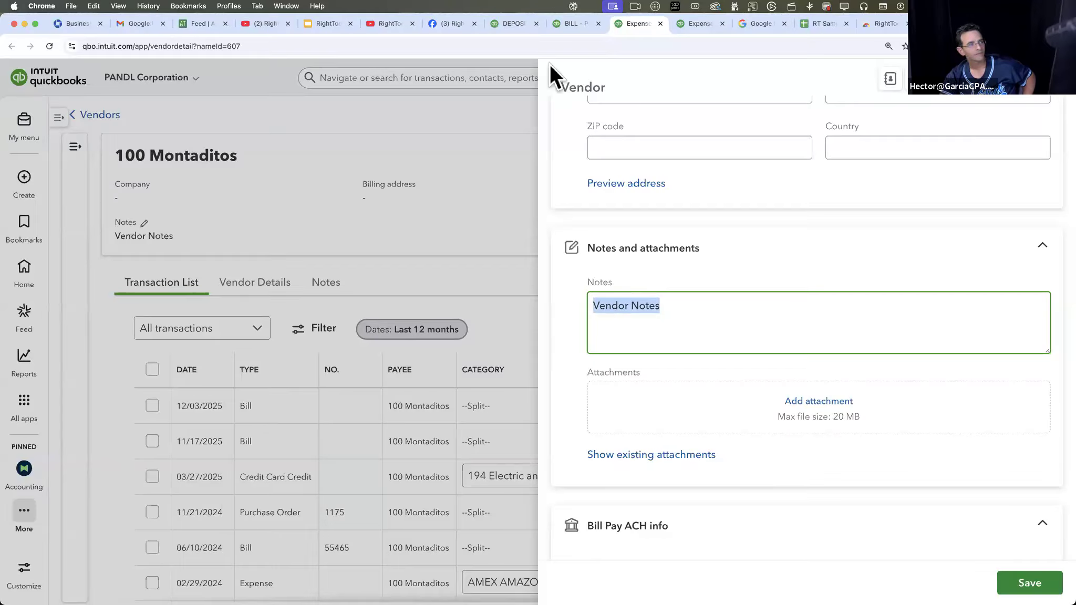
# Return to the 100 Montaditos bill and review its category lines, memo and attachments sections
pyautogui.click(567, 23)
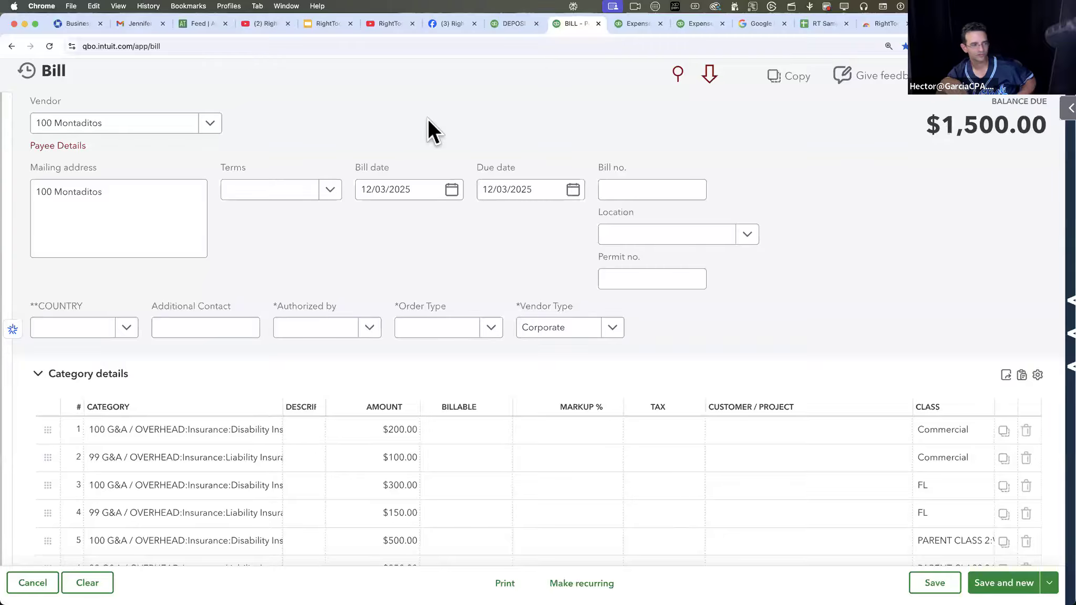
pyautogui.scroll(-5, 461, 286)
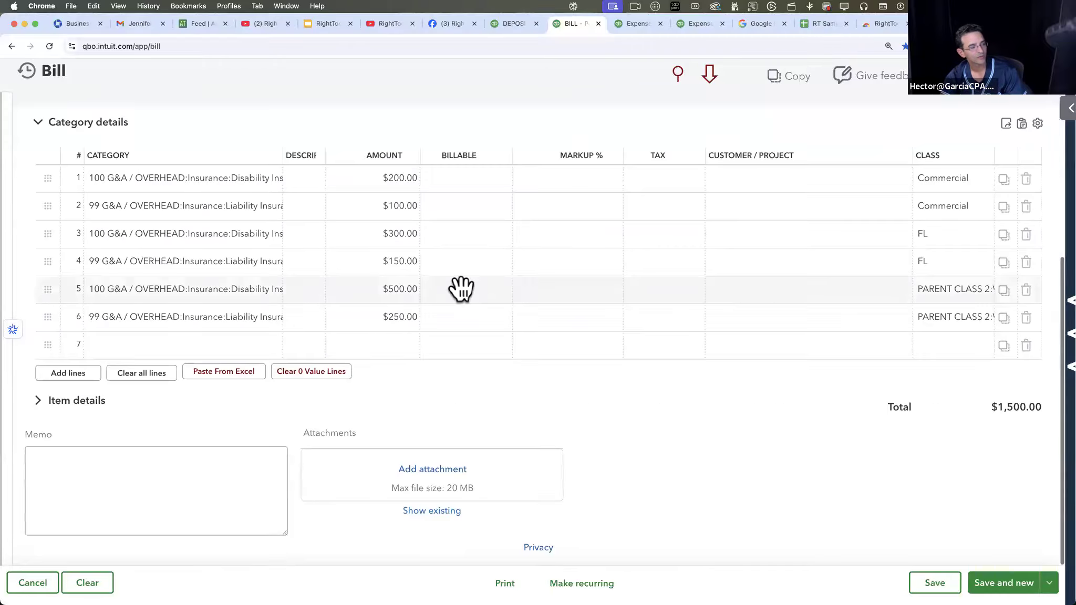
pyautogui.scroll(5, 456, 289)
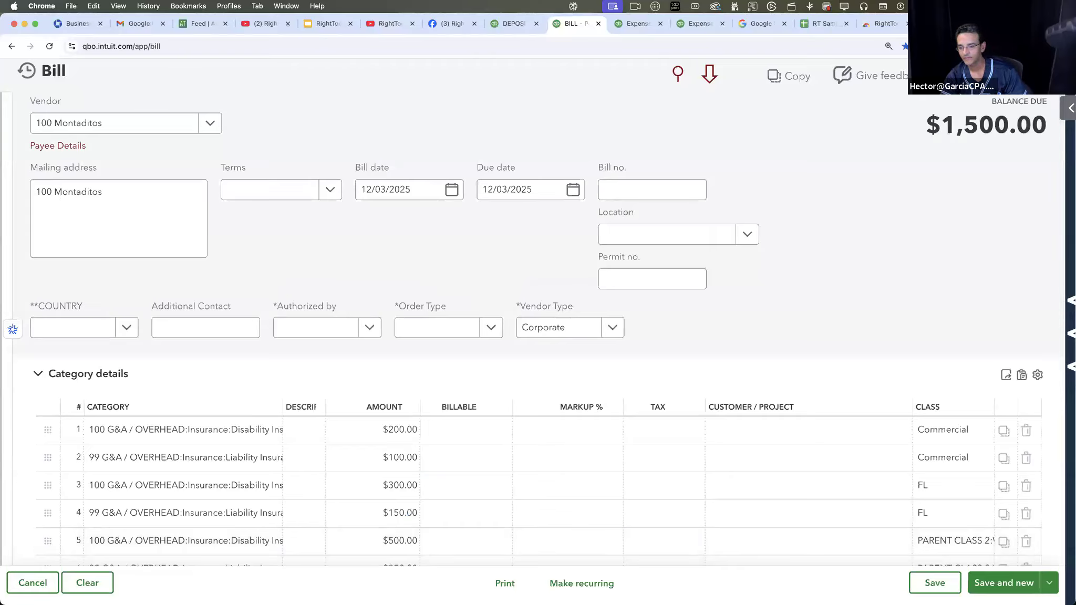
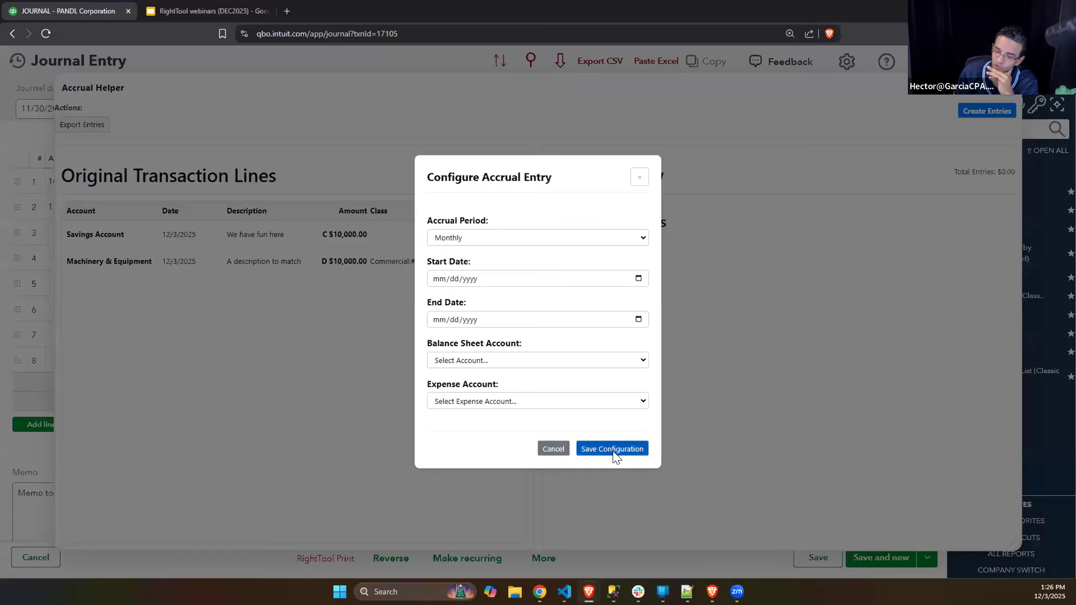
# Save the Accrual Helper configuration with the Monthly accrual period and create the previewed entries
pyautogui.click(614, 447)
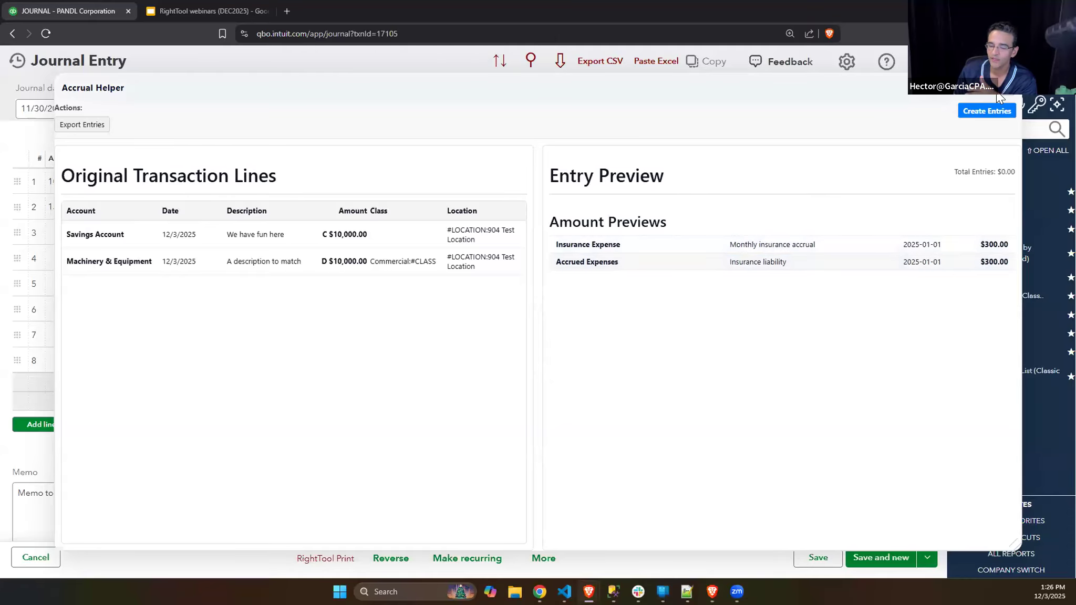
pyautogui.click(987, 111)
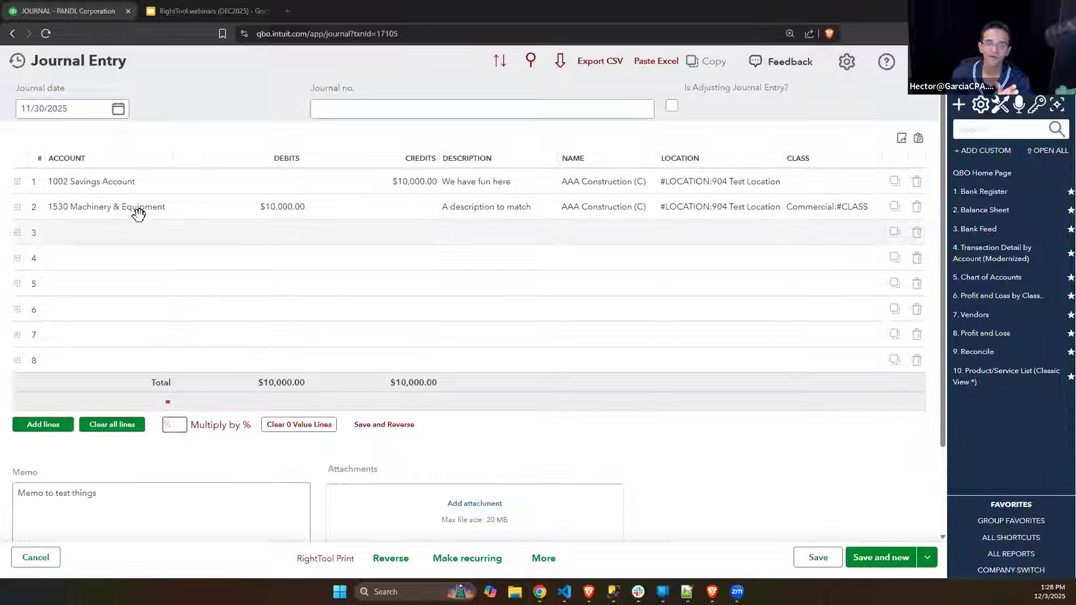
# Set the journal number of the 11/30/2025 entry to November2025, save it, and start a new journal entry
pyautogui.click(329, 111)
pyautogui.write('November2025')
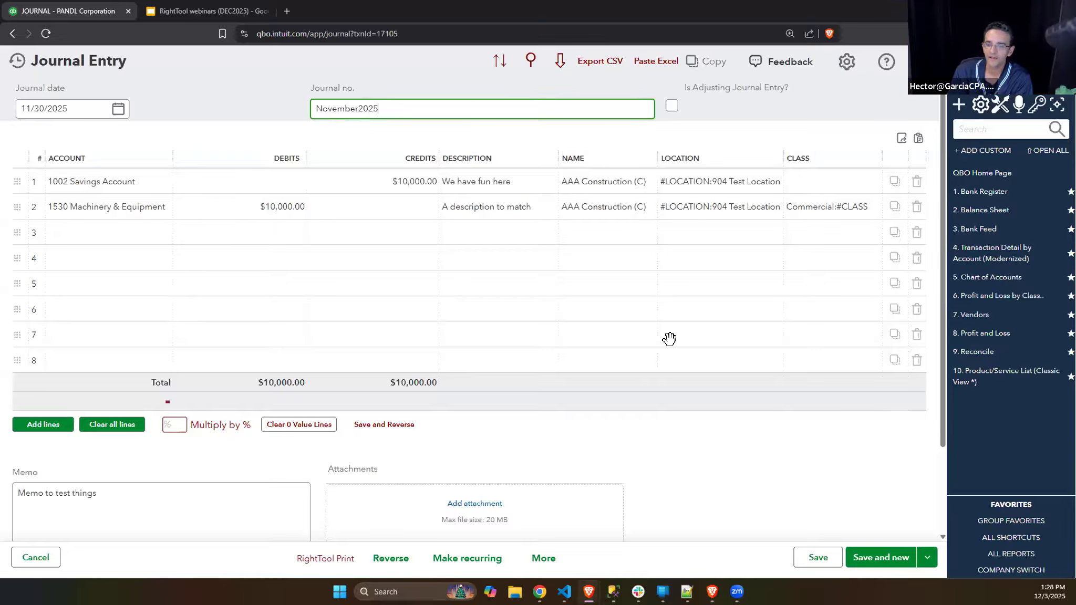
pyautogui.click(816, 557)
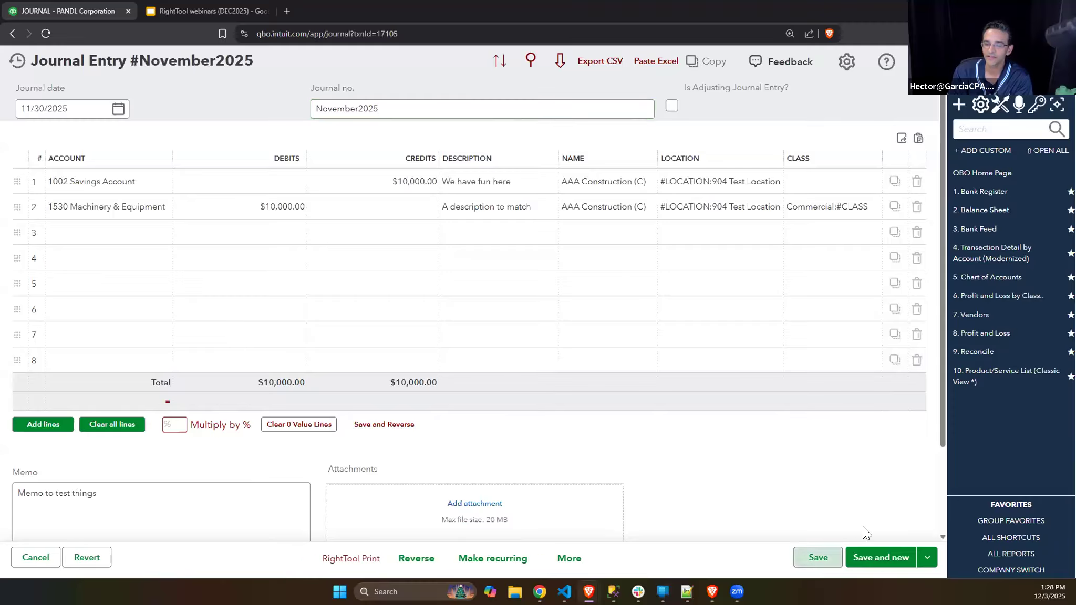
pyautogui.click(882, 555)
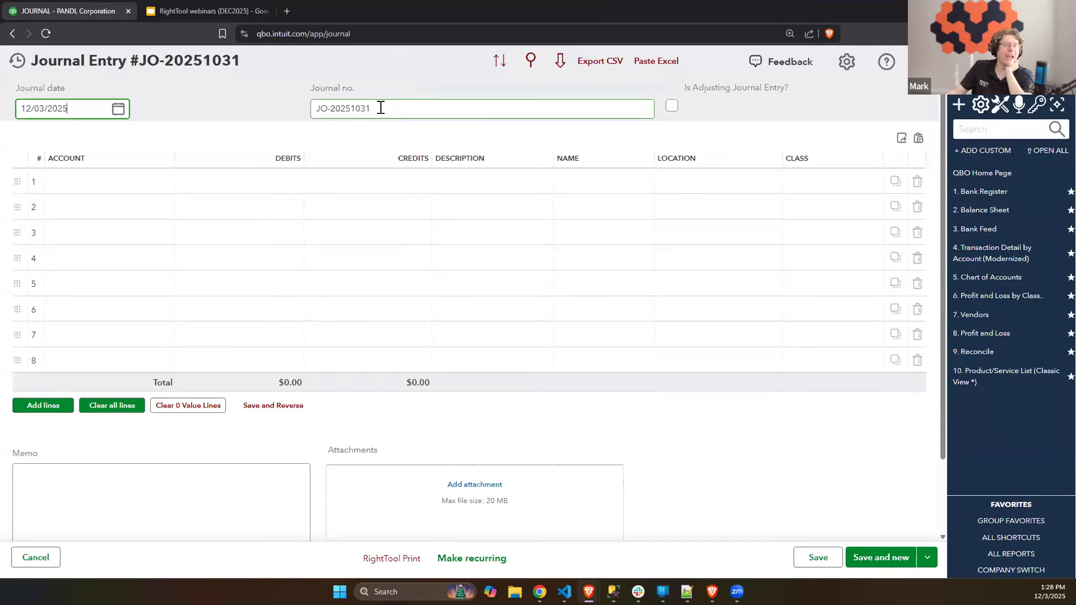
# Replace the new journal entry's suggested number with "Novemeber 2025"
pyautogui.click(381, 107)
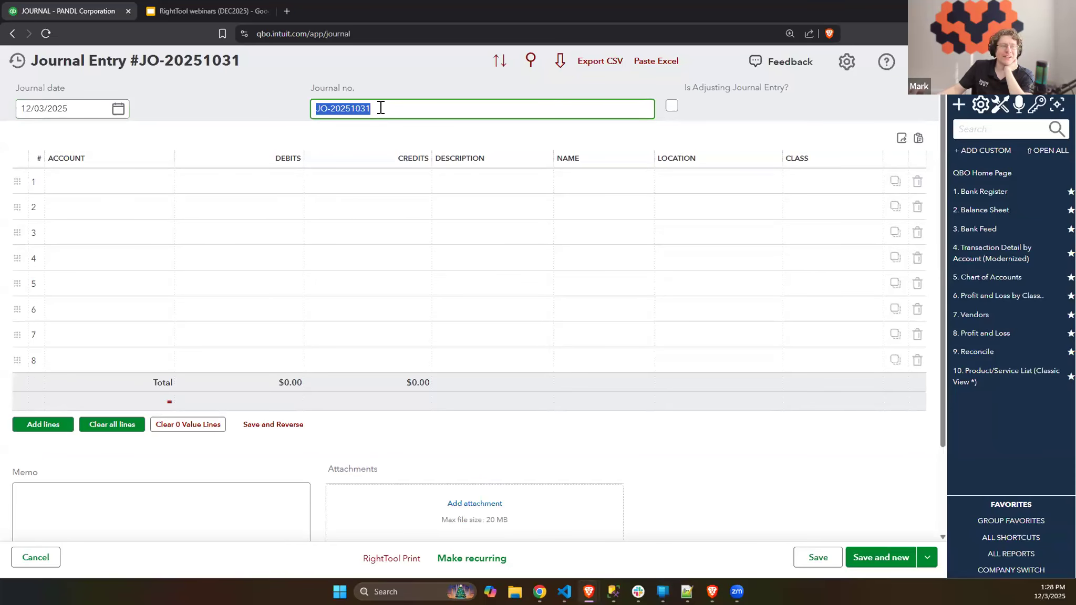
pyautogui.write('No')
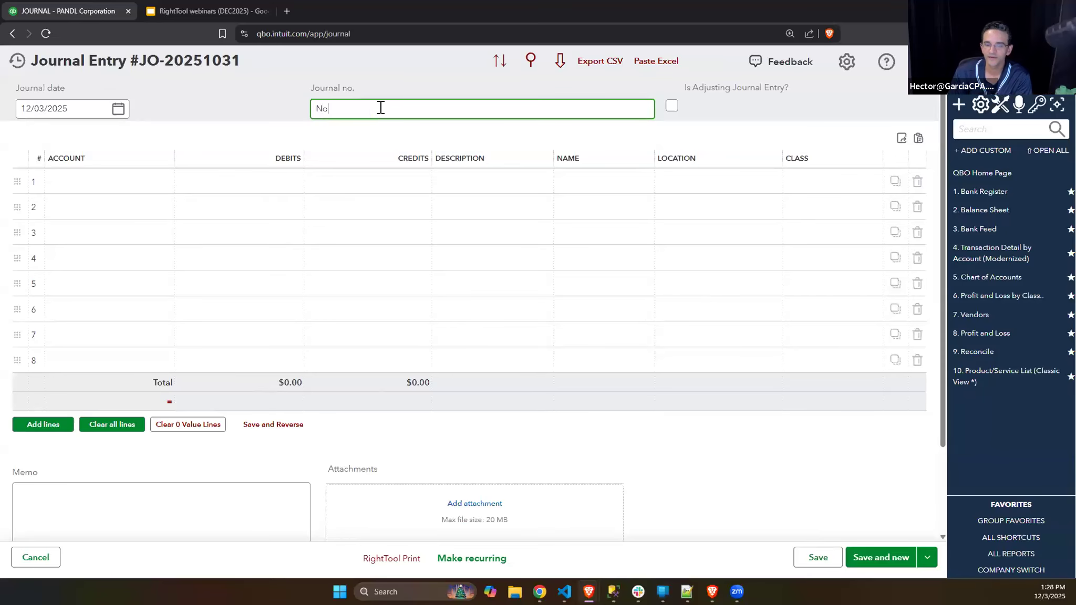
pyautogui.write('vemeber')
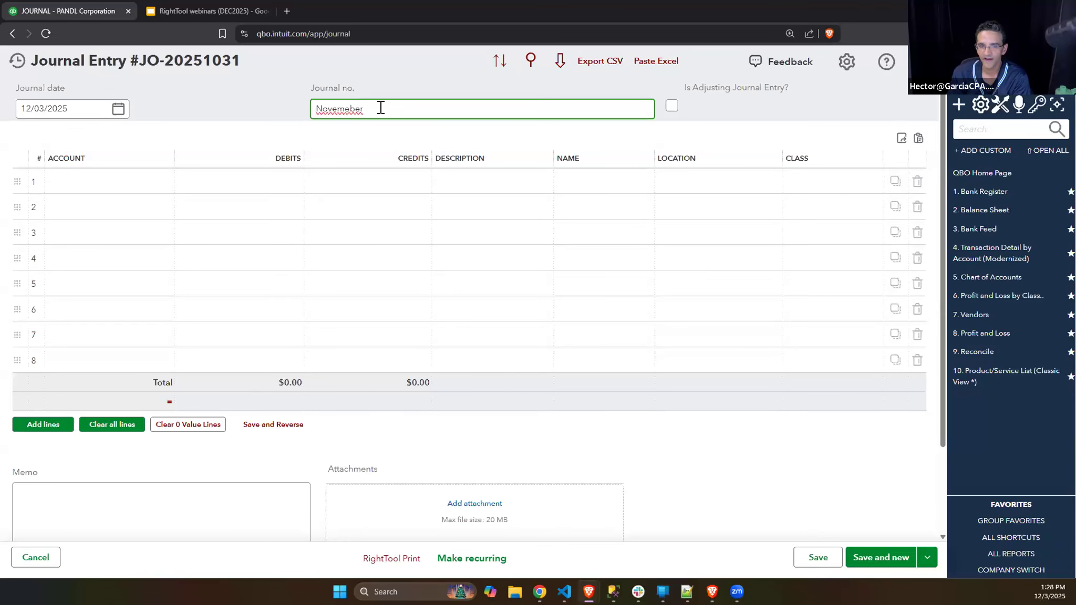
pyautogui.write(' 2025')
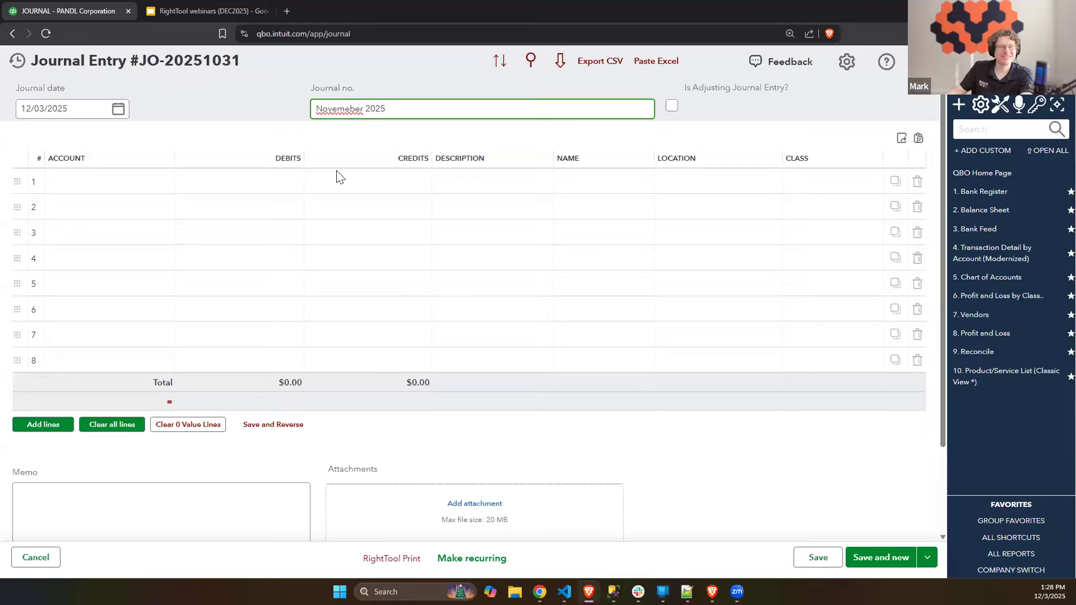
# Set the account of the first two journal lines to 1002 Savings Account
pyautogui.click(125, 182)
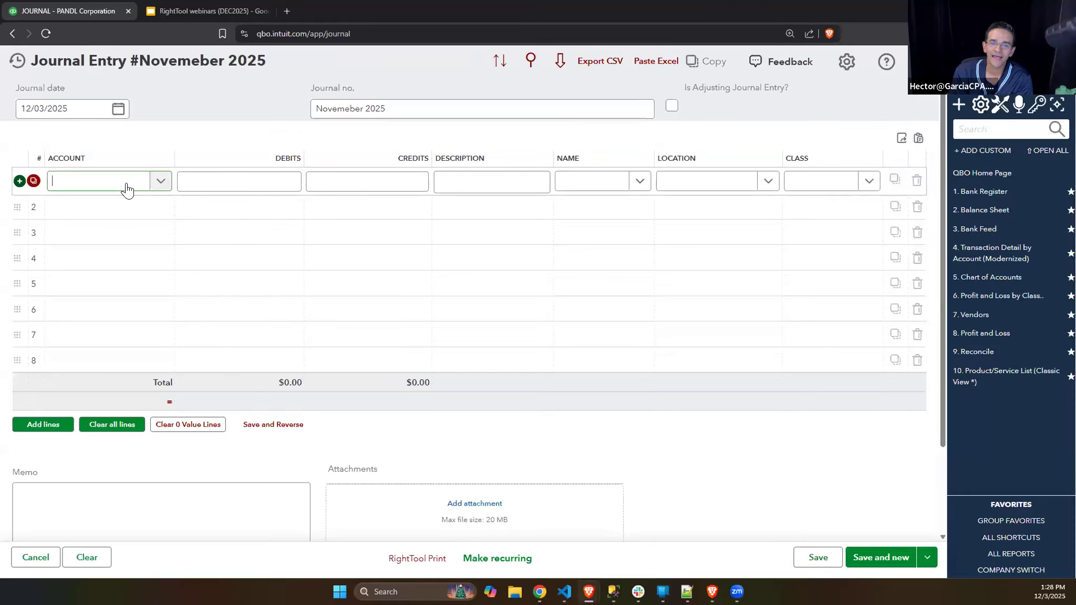
pyautogui.click(129, 231)
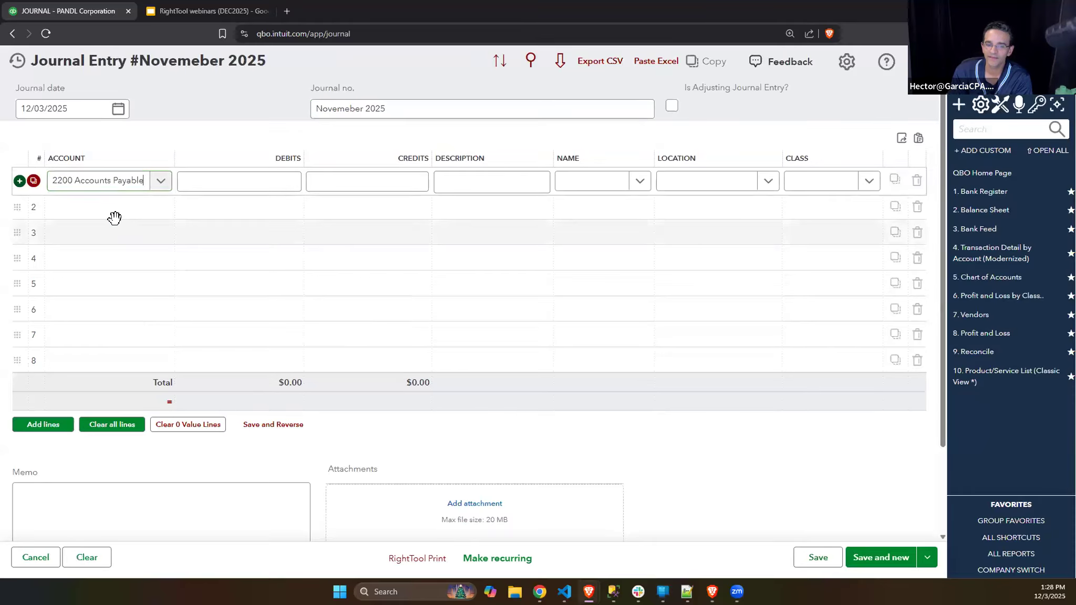
pyautogui.click(132, 181)
pyautogui.click(146, 344)
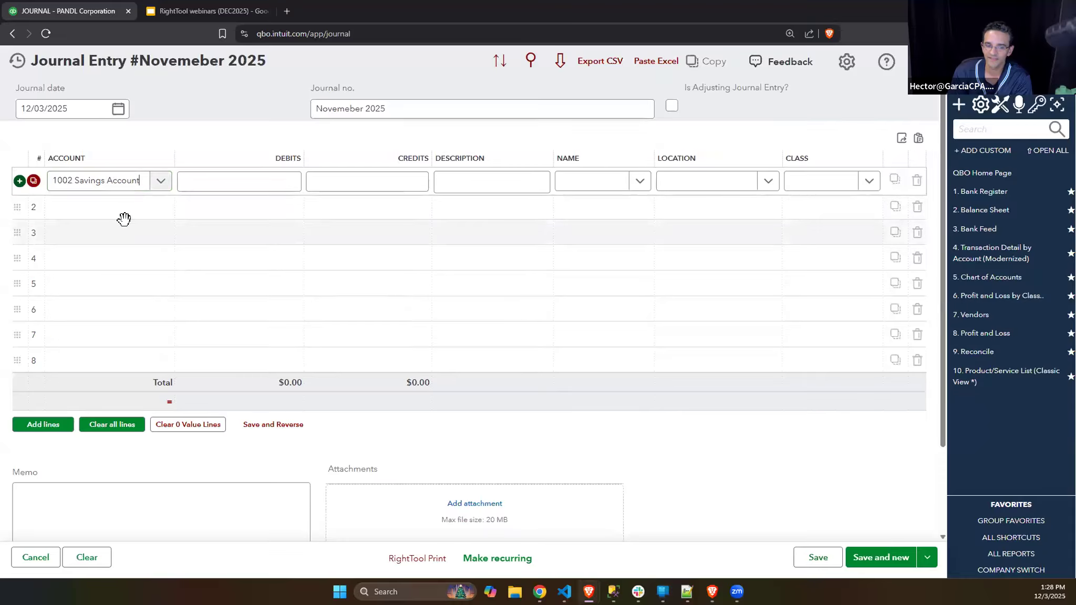
pyautogui.click(125, 218)
pyautogui.click(151, 366)
# Enter a $1.00 debit on line 1 and a $1.00 credit on line 2, then save and start another entry
pyautogui.click(336, 188)
pyautogui.write('1')
pyautogui.click(380, 214)
pyautogui.write('1')
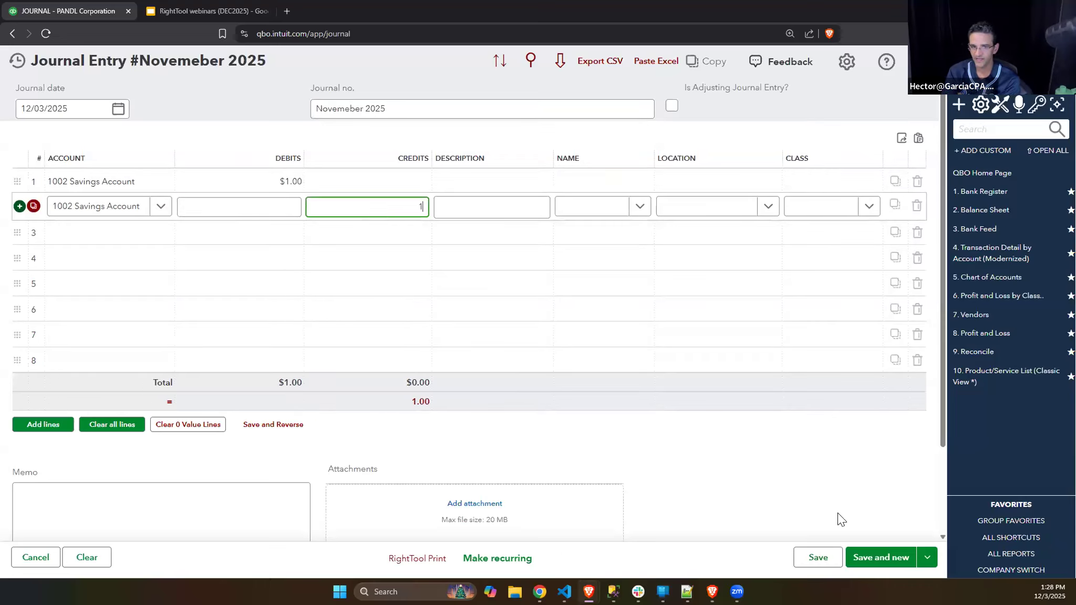
pyautogui.click(868, 552)
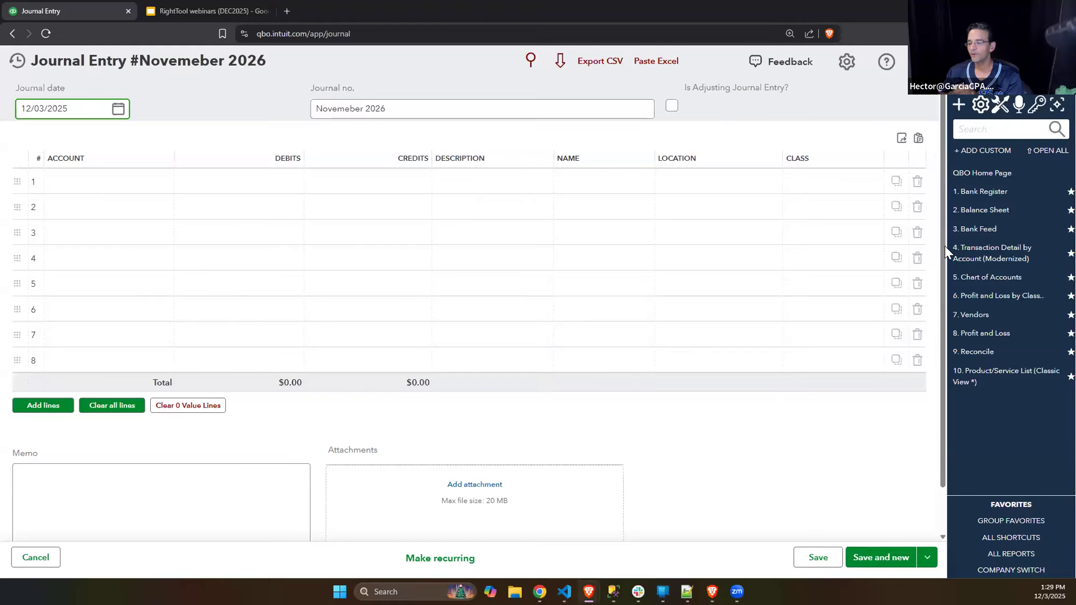
# Search the RightTool shortcuts for "project" and open the Projects list
pyautogui.click(980, 129)
pyautogui.write('prof')
pyautogui.press('BackSpace')
pyautogui.write('ject')
pyautogui.click(965, 153)
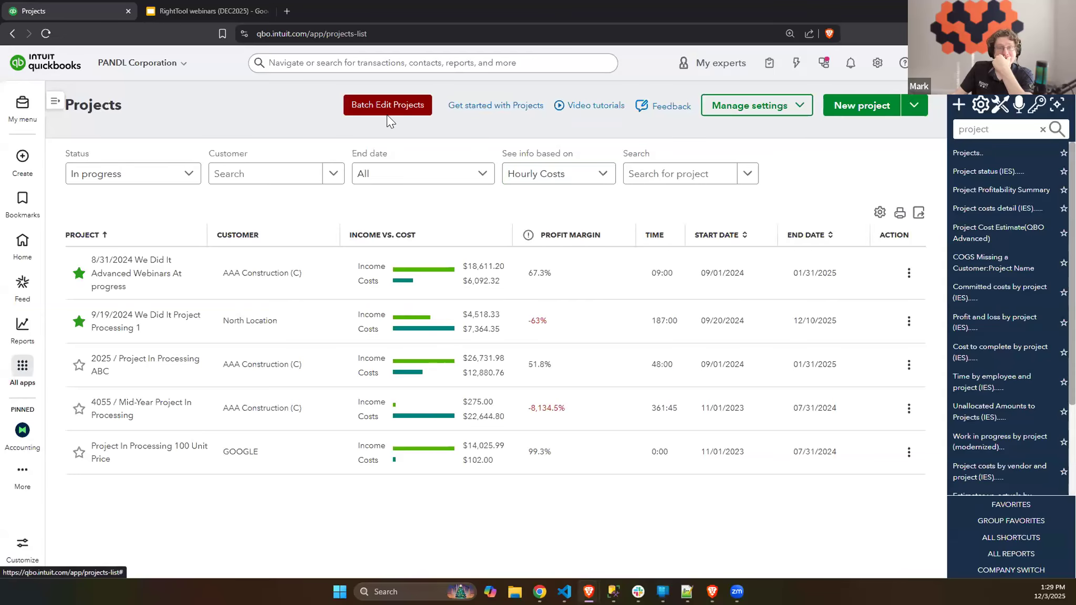
# Open Batch Edit Projects, select all listed projects, and show the available batch operations
pyautogui.click(389, 107)
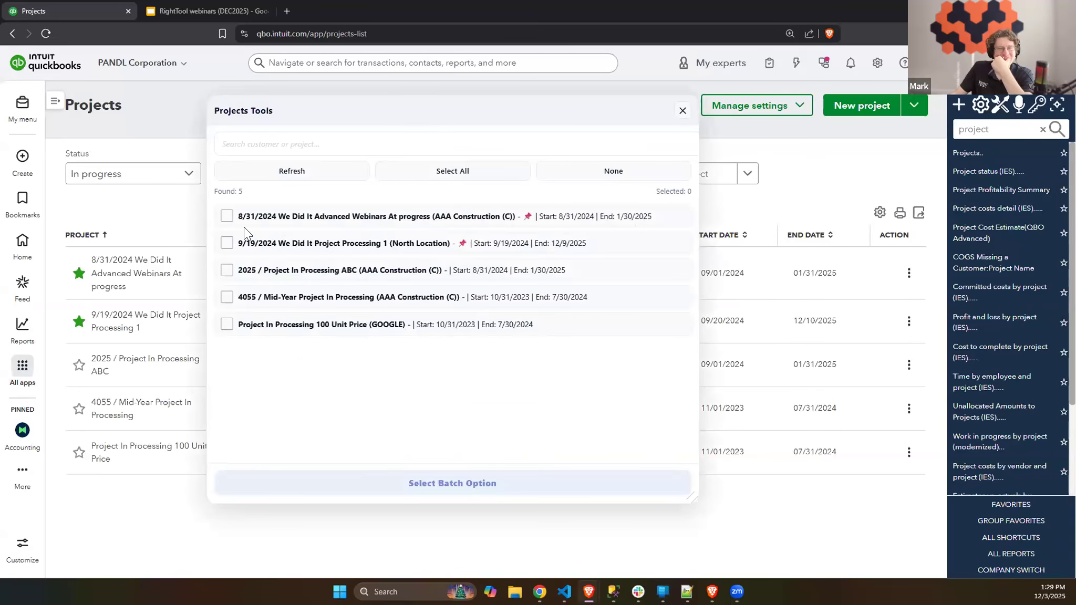
pyautogui.click(438, 172)
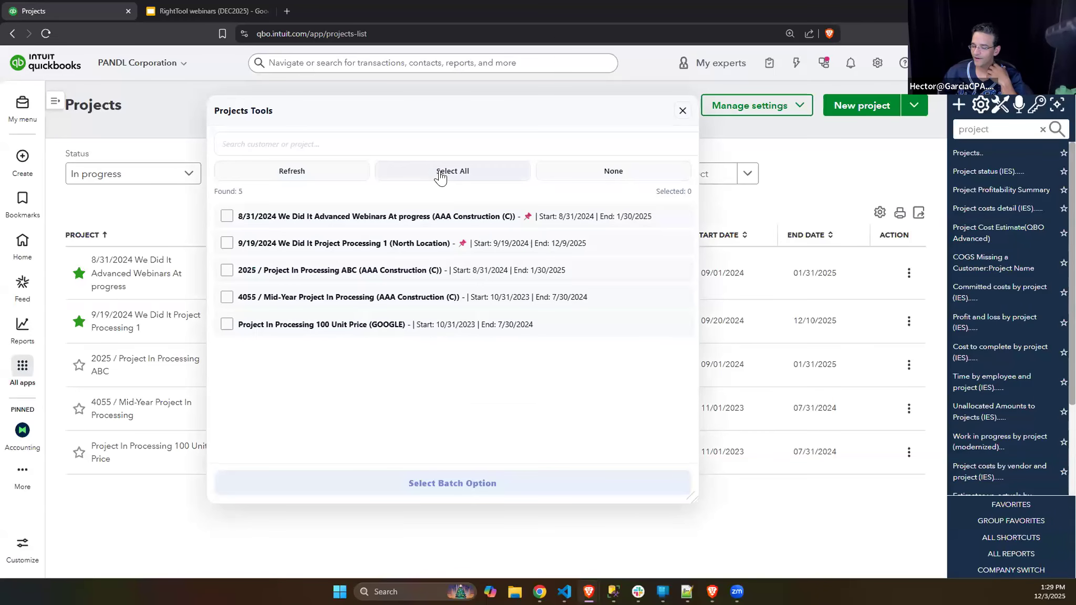
pyautogui.click(489, 485)
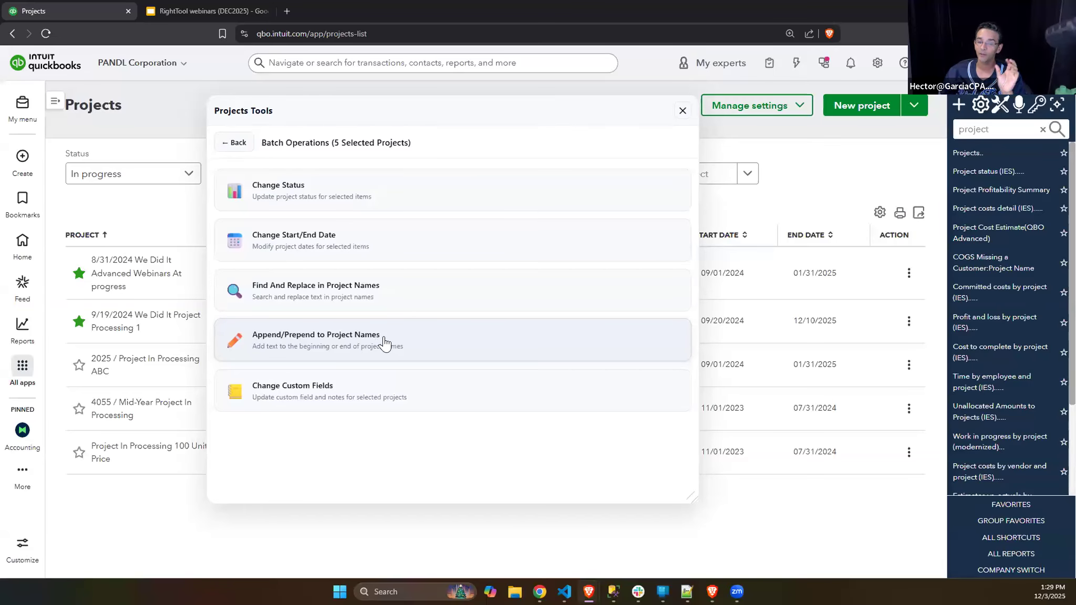
# View the Find and Replace in Project Names options for the selected projects, and go back to the project selection
pyautogui.click(441, 305)
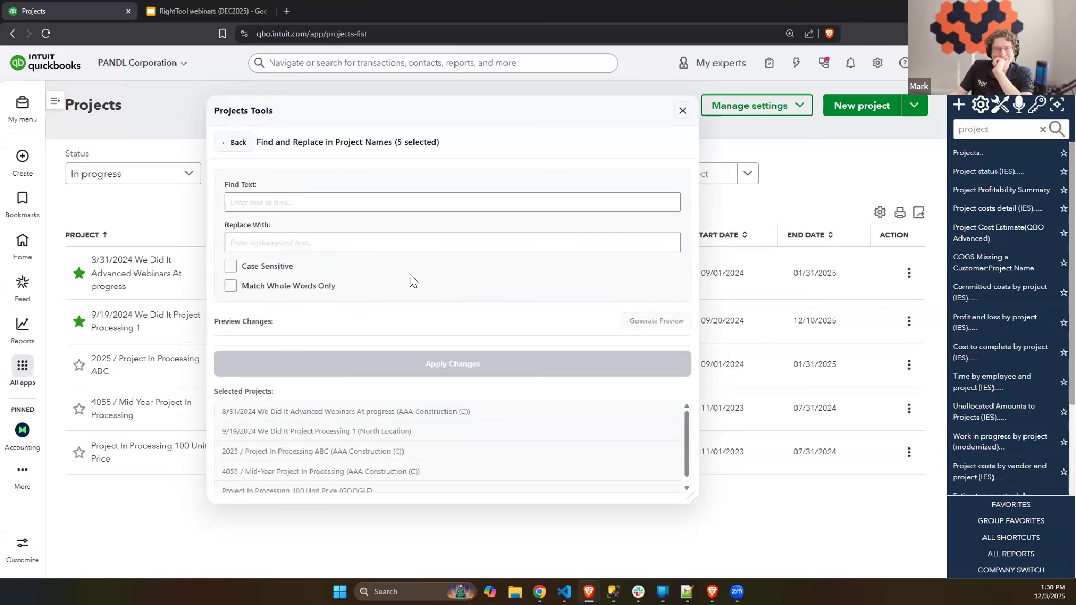
pyautogui.click(336, 202)
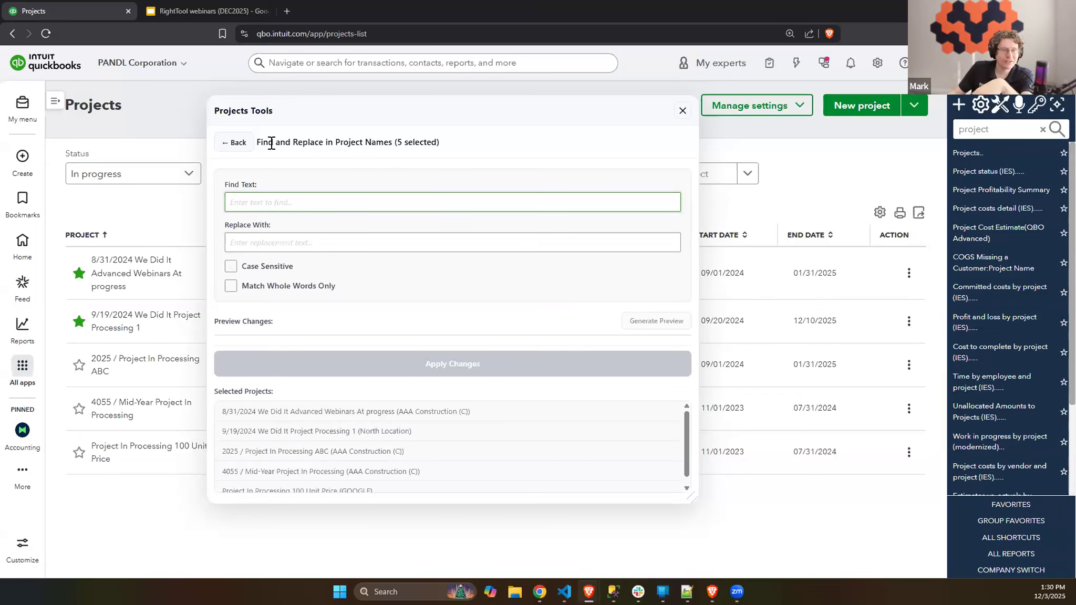
pyautogui.click(238, 141)
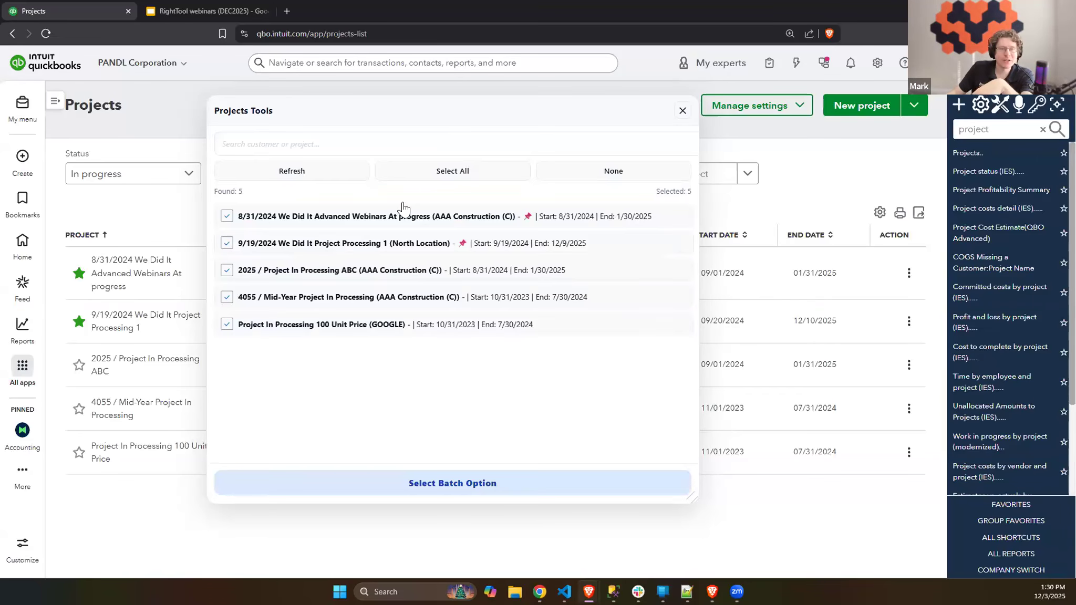
# View the Append/Prepend to Project Names options for the selected projects, and close Projects Tools
pyautogui.click(484, 488)
pyautogui.click(354, 336)
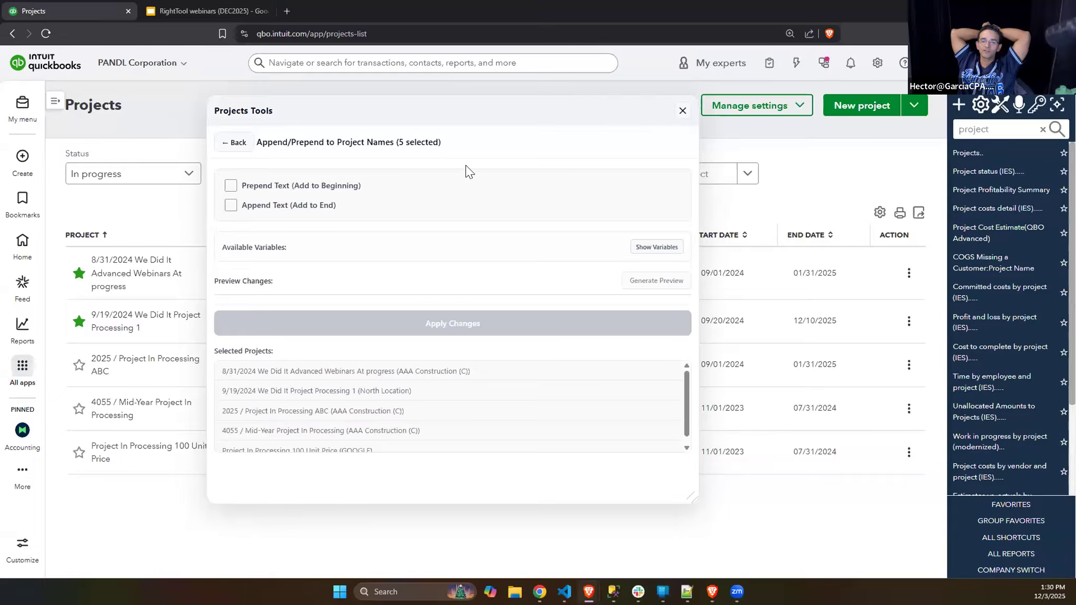
pyautogui.click(682, 111)
# Go back to the November2025 journal entry, select its journal number, and allow the site to use the microphone
pyautogui.click(10, 36)
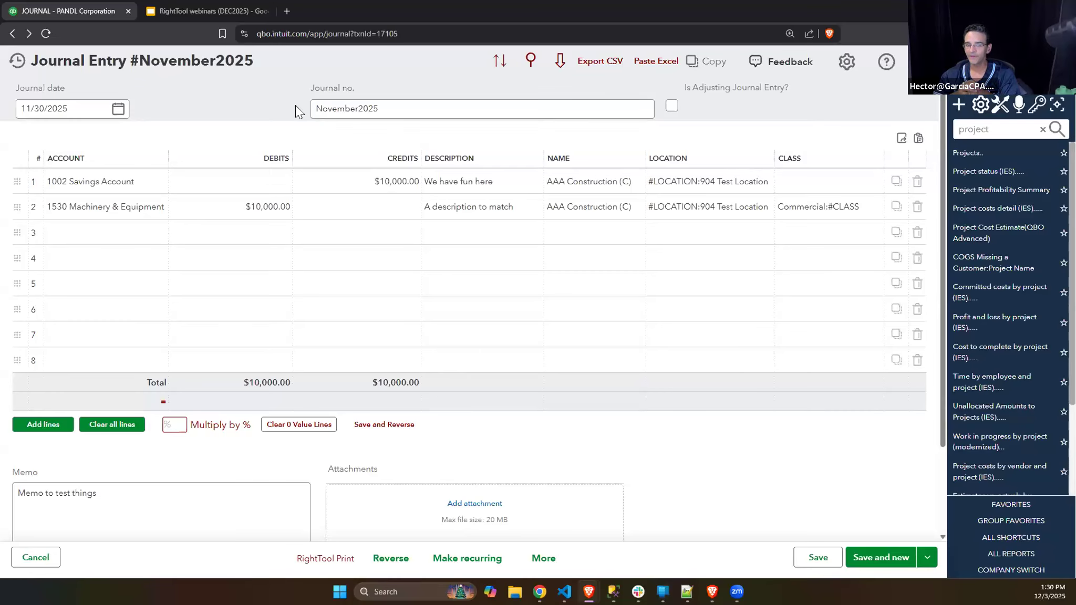
pyautogui.press('Tab')
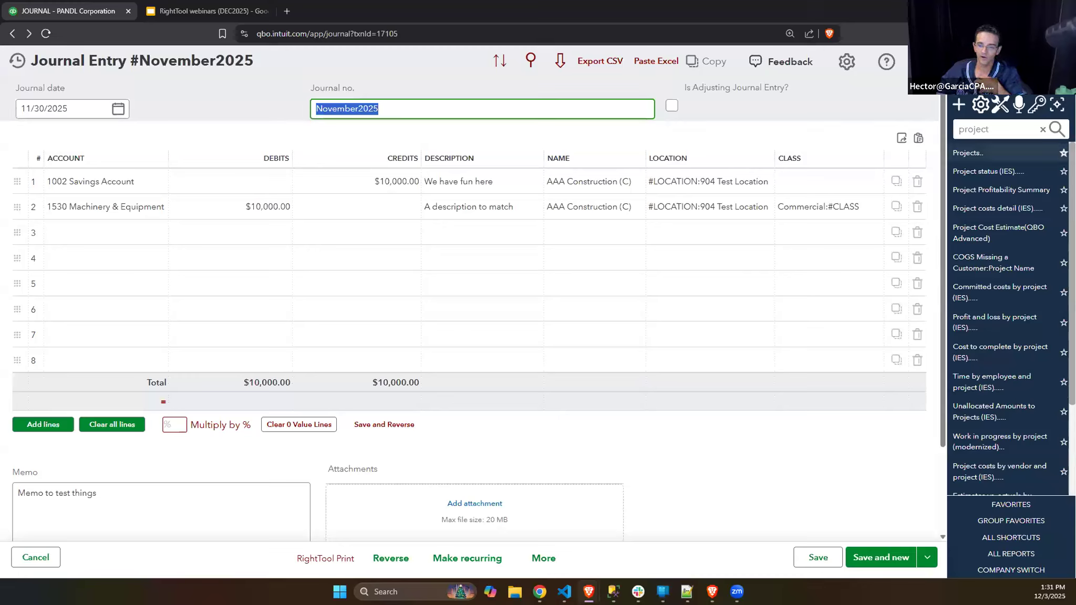
pyautogui.click(1012, 112)
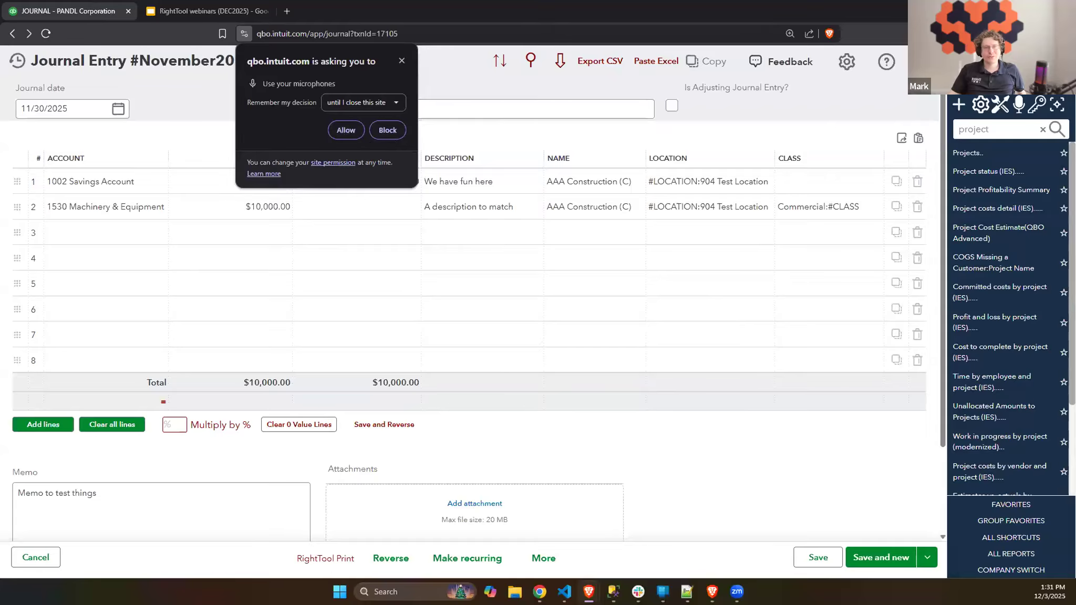
pyautogui.click(346, 129)
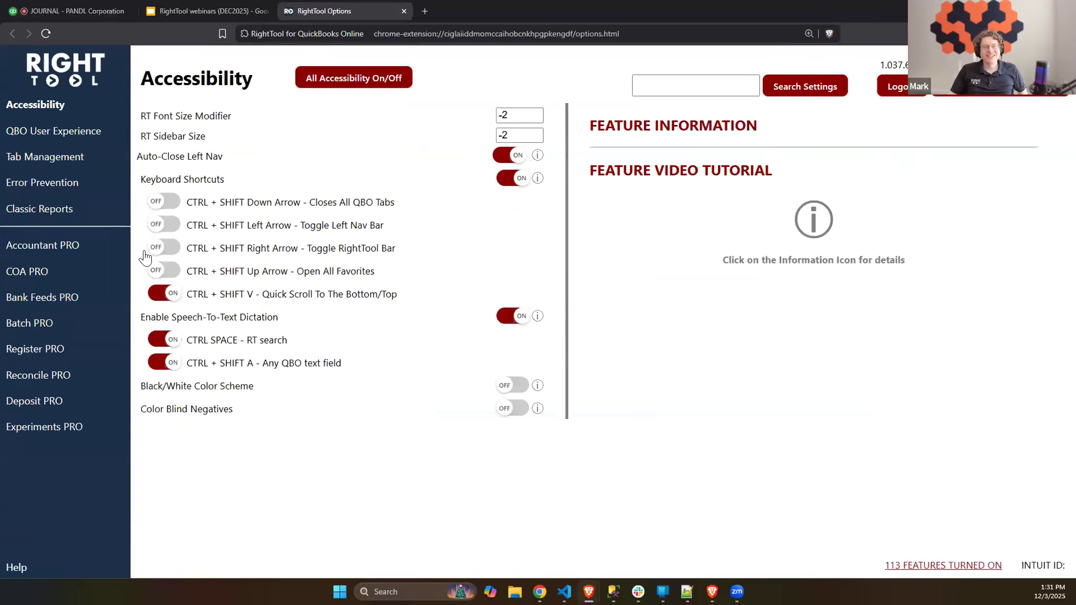
# In the RightTool Options, open the Error Prevention settings and set Custom Void Memo Automation Name to "My Name {MM-YYYY}"
pyautogui.click(65, 246)
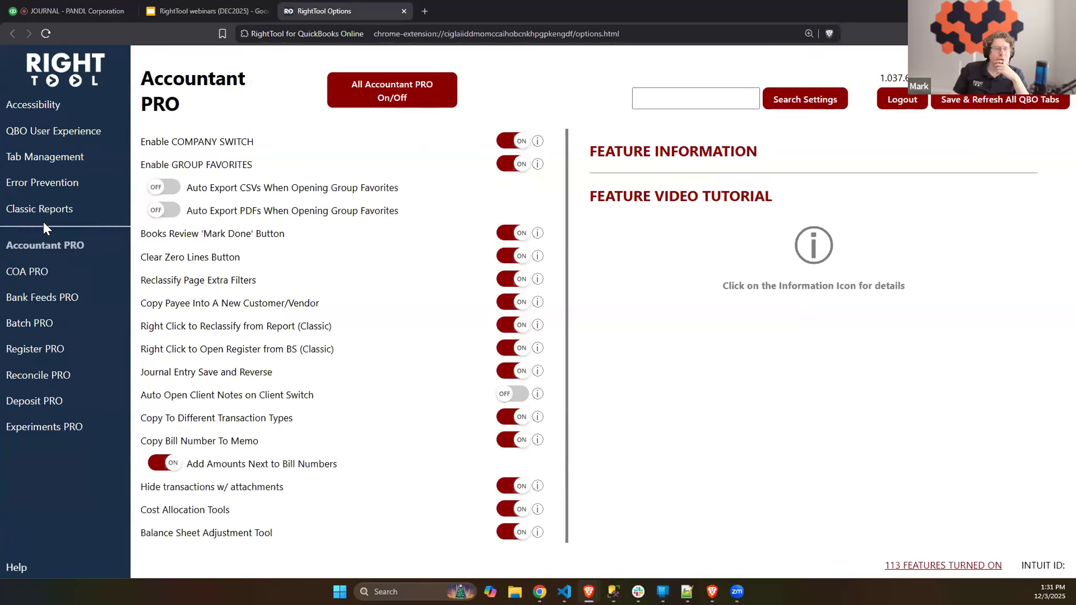
pyautogui.click(64, 185)
pyautogui.click(288, 179)
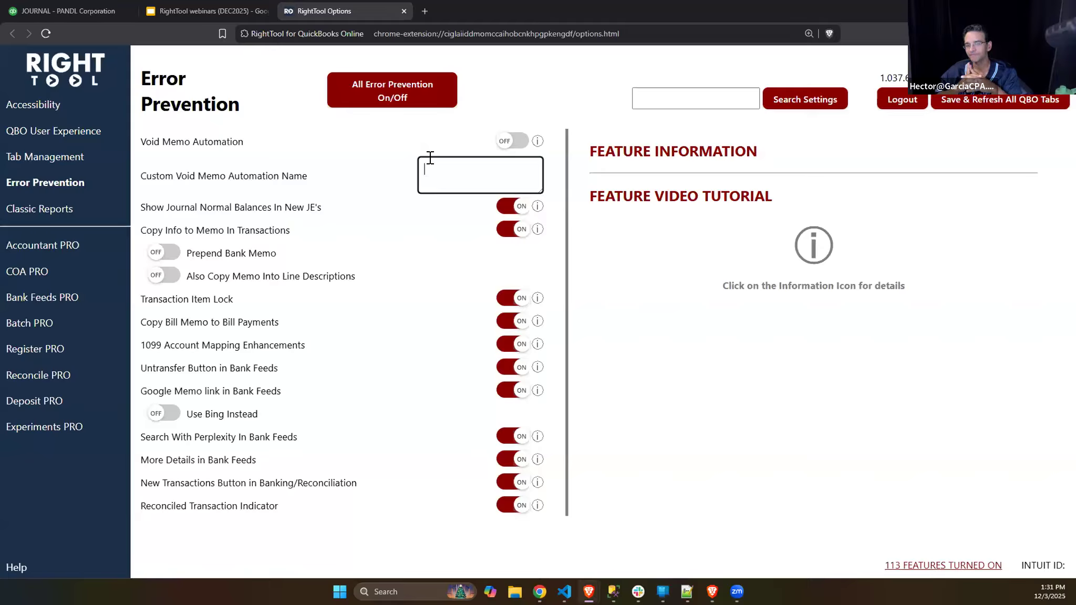
pyautogui.write('My Name')
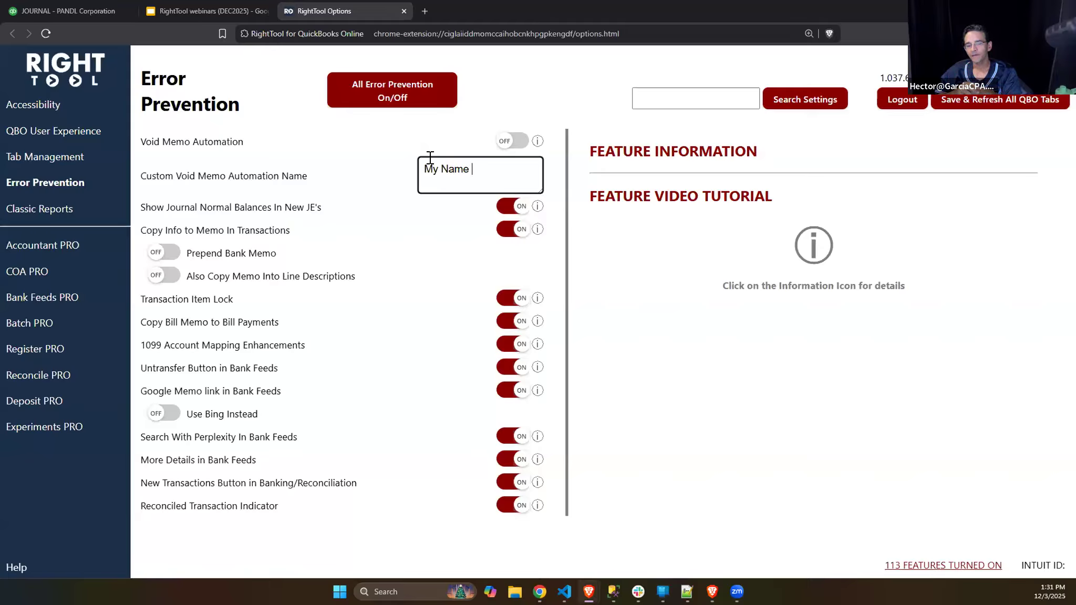
pyautogui.write(' {M}')
pyautogui.press('Left')
pyautogui.write('MM-YYYY')
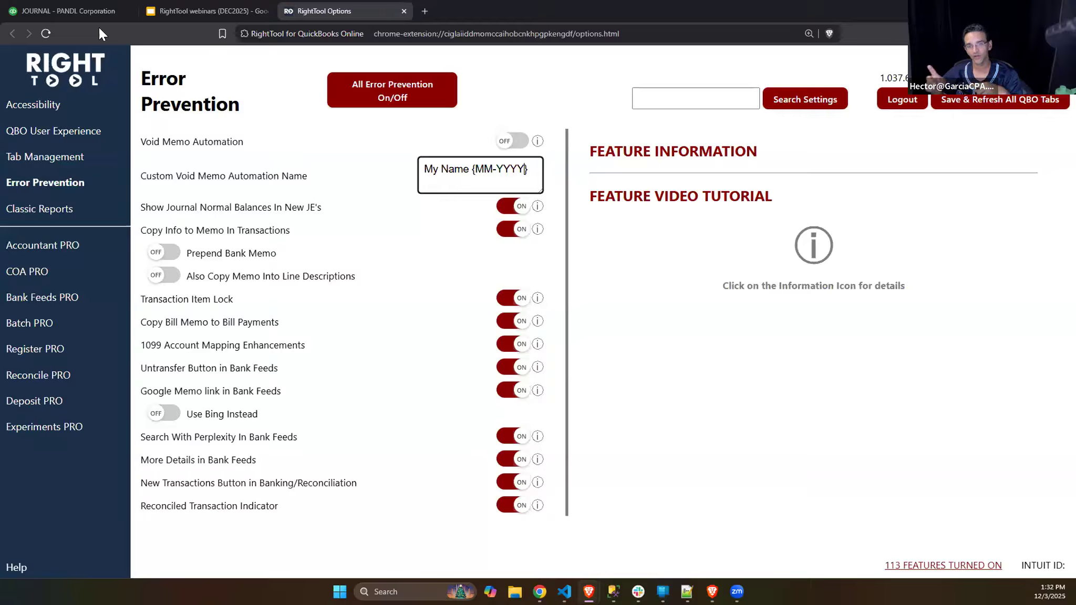
# Compare the November2025 journal entry with the custom void memo name setting in RightTool Options, and return to the journal entry
pyautogui.click(75, 3)
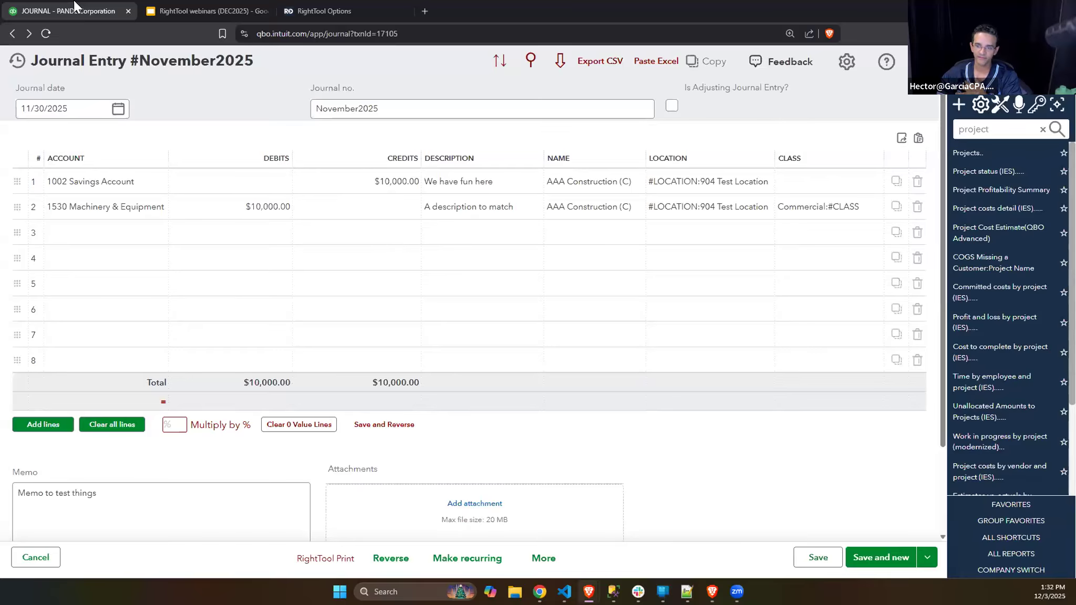
pyautogui.click(292, 5)
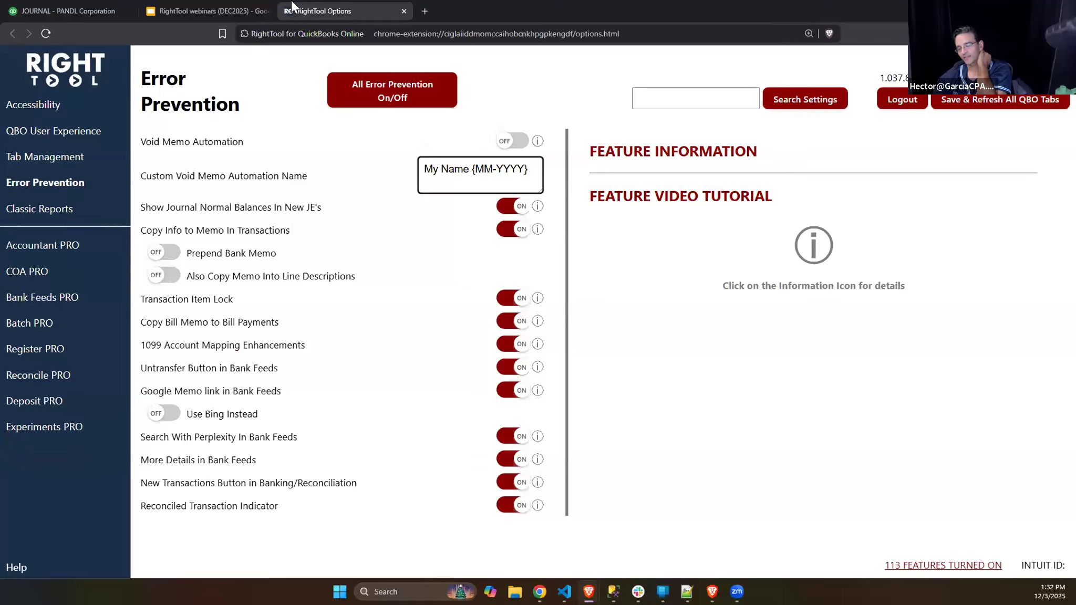
pyautogui.click(100, 7)
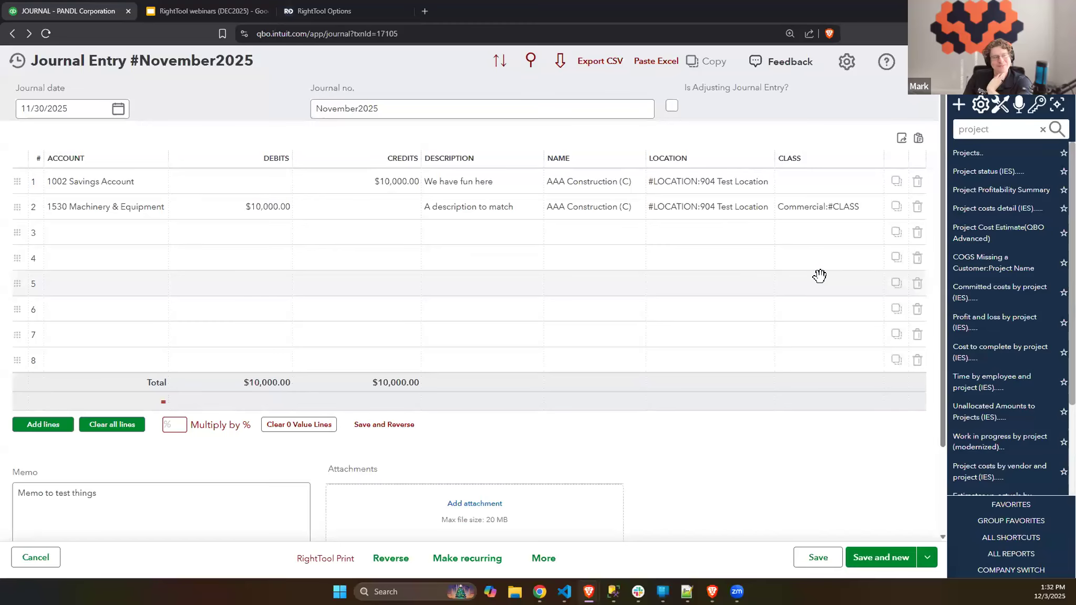